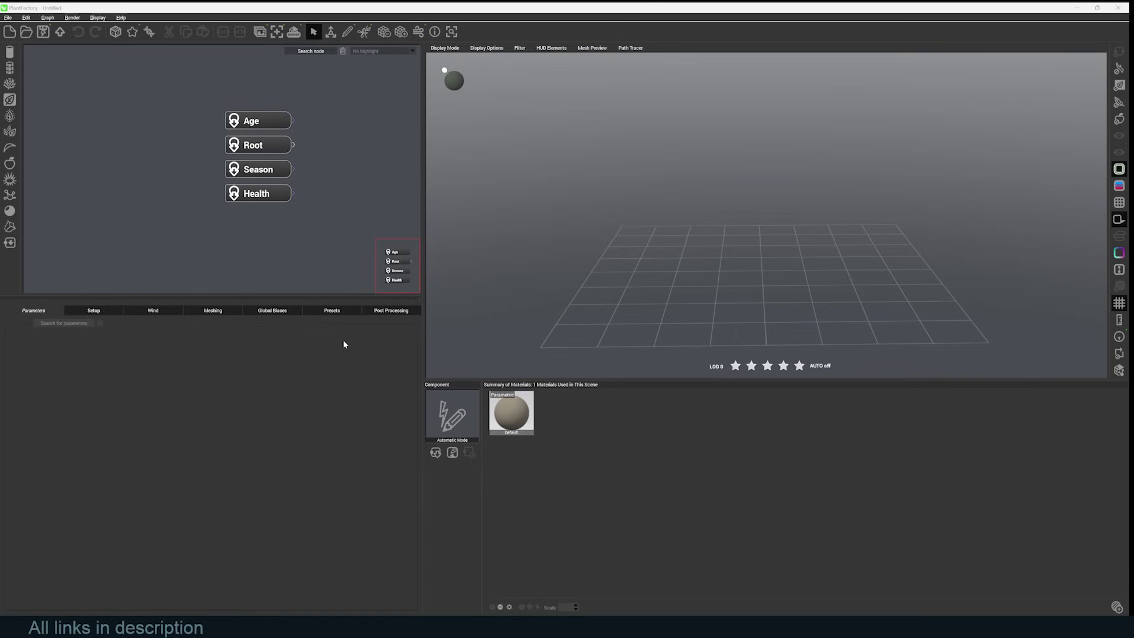
Step: Use File > New from species to open the species browser on its Trees category
{"action": "left_click", "coordinate": [10, 18]}
{"action": "left_click", "coordinate": [18, 37]}
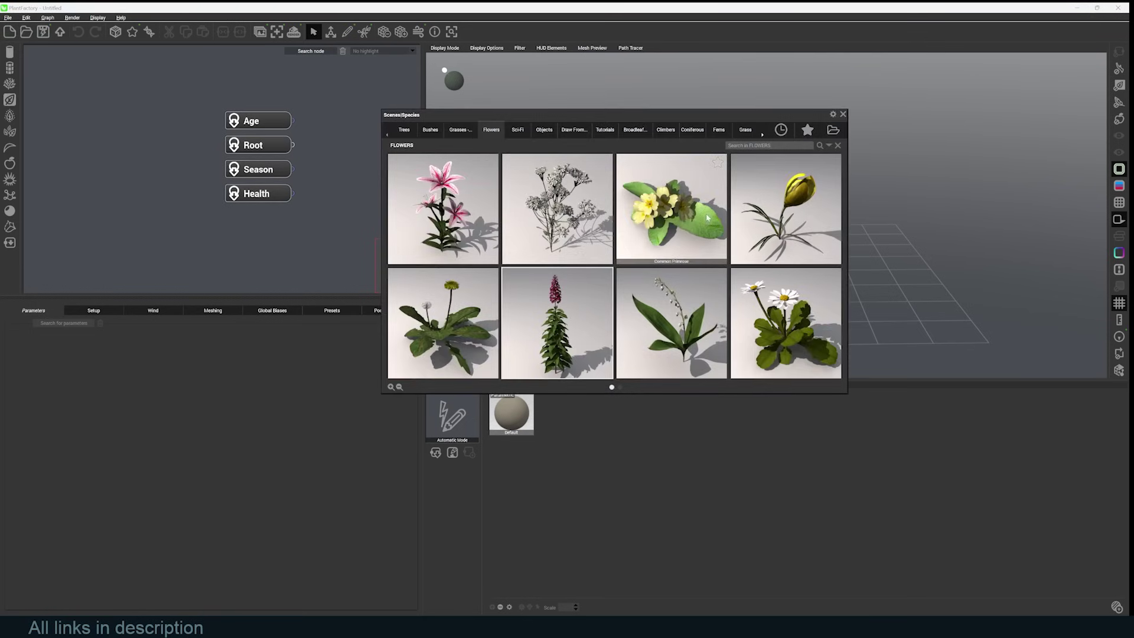
{"action": "left_click", "coordinate": [402, 128]}
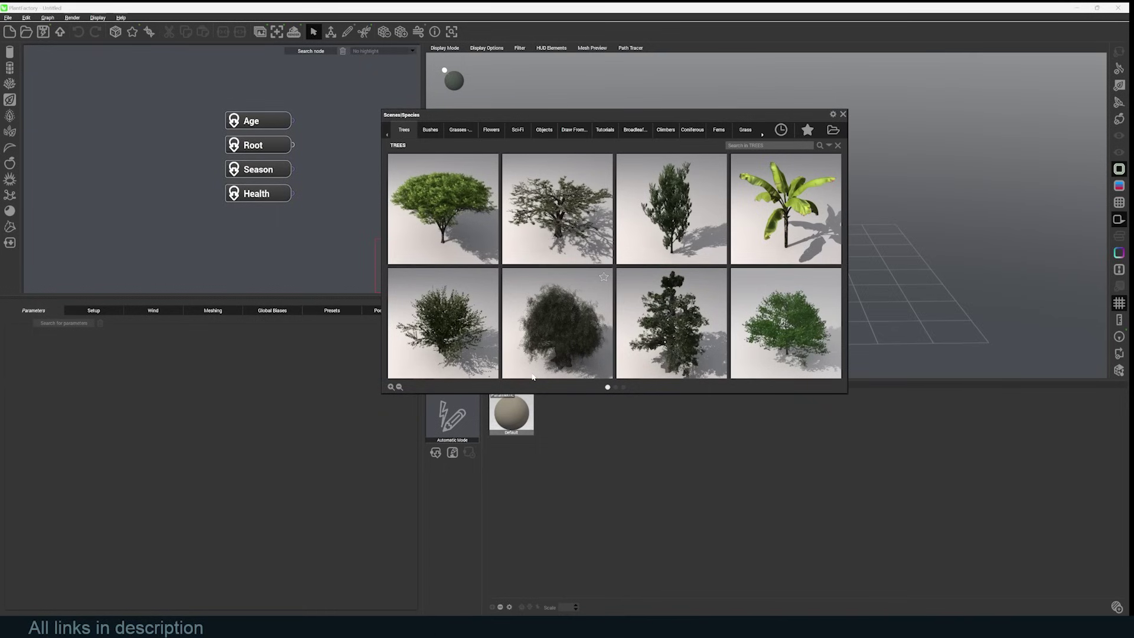
Step: Load the Banana Plant preset and raise the Main Bark Dummy's Length to 2.88
{"action": "double_click", "coordinate": [772, 204]}
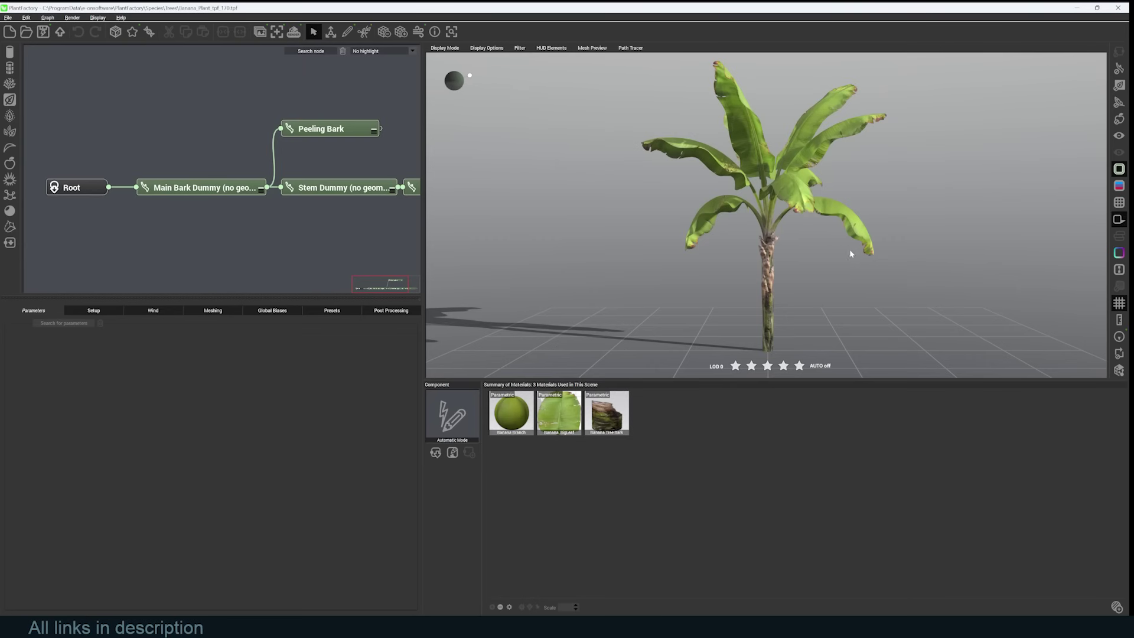
{"action": "left_click", "coordinate": [735, 264]}
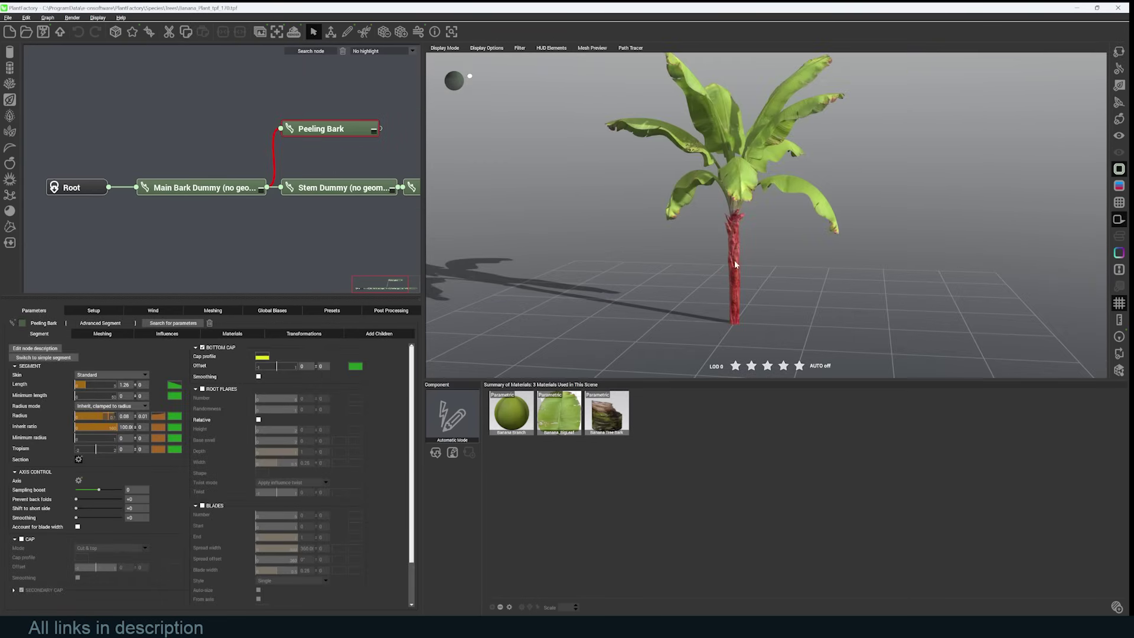
{"action": "left_click", "coordinate": [761, 185]}
{"action": "left_click", "coordinate": [780, 167]}
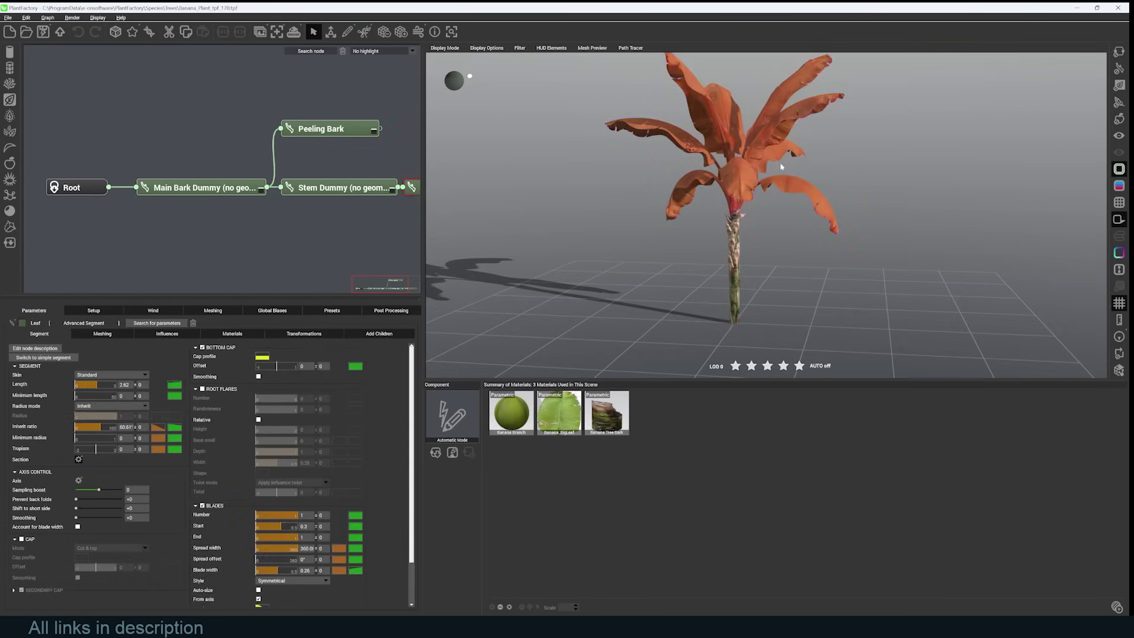
{"action": "left_click", "coordinate": [730, 268]}
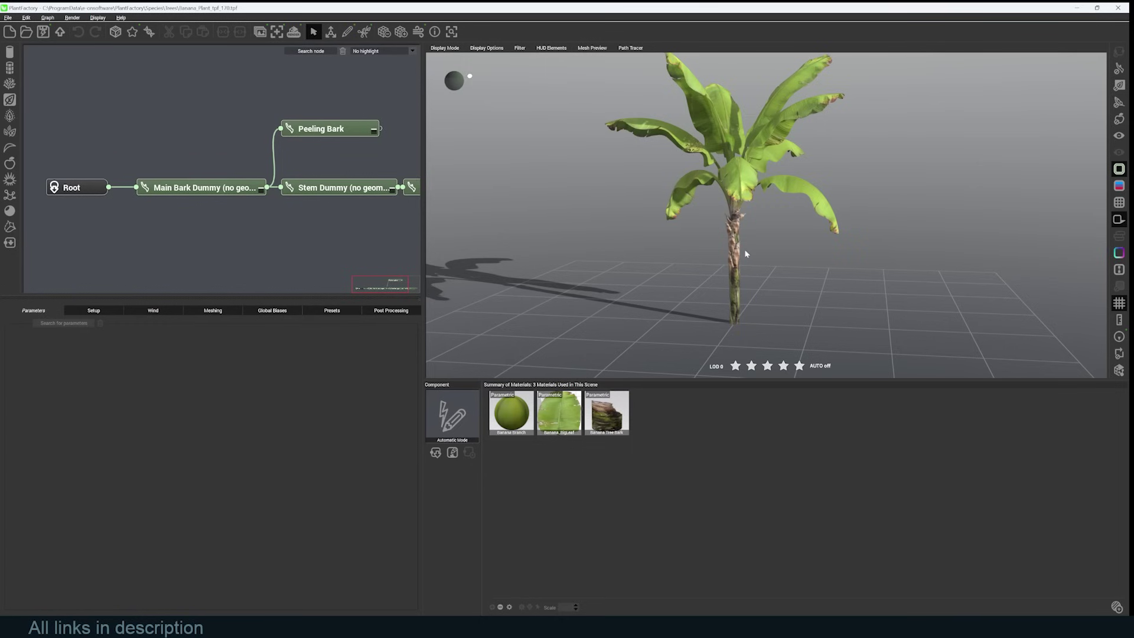
{"action": "left_click", "coordinate": [743, 254]}
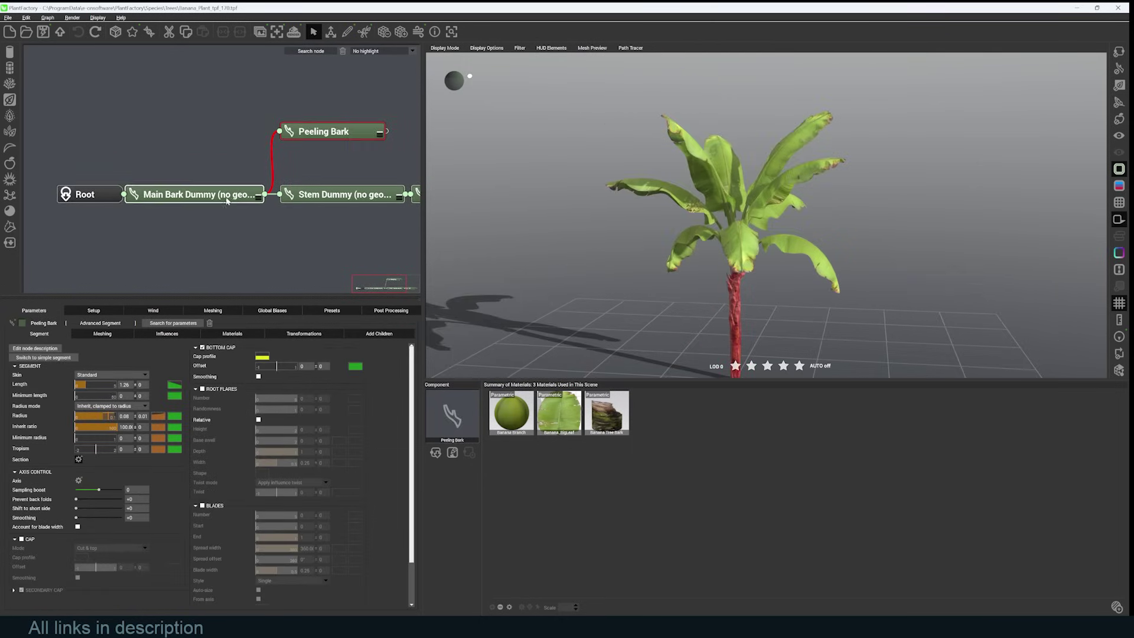
{"action": "left_click", "coordinate": [198, 201]}
{"action": "mouse_move", "coordinate": [92, 380]}
{"action": "left_mouse_down"}
{"action": "mouse_move", "coordinate": [114, 385]}
{"action": "mouse_move", "coordinate": [99, 385]}
{"action": "left_mouse_up"}
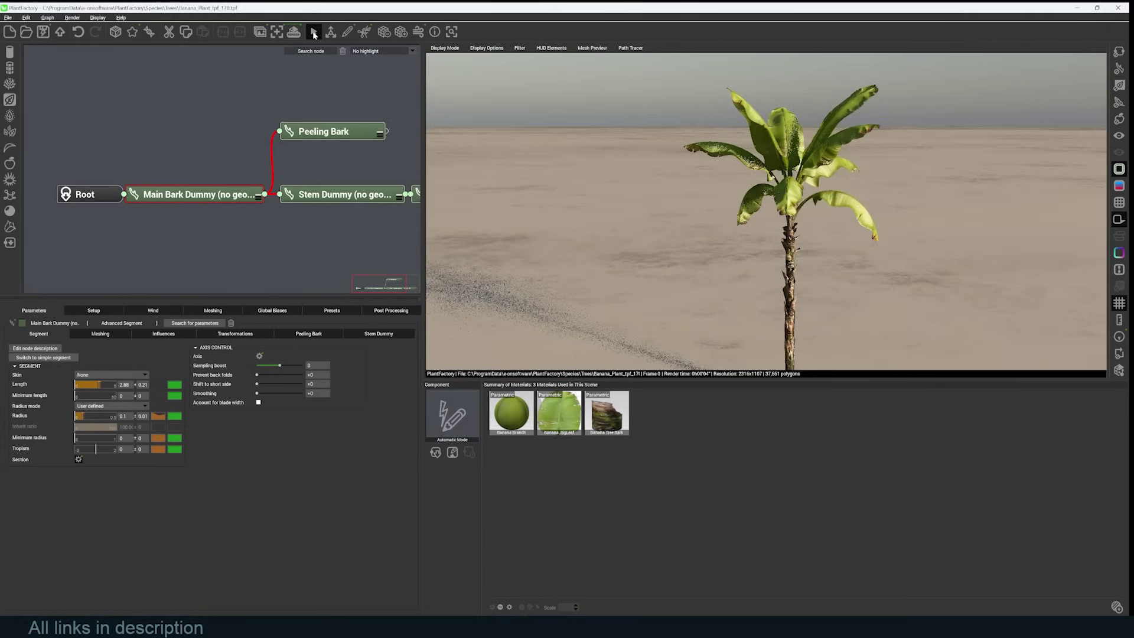
Step: Select the banana leaves and shorten their Length to 2.42
{"action": "left_click", "coordinate": [827, 160]}
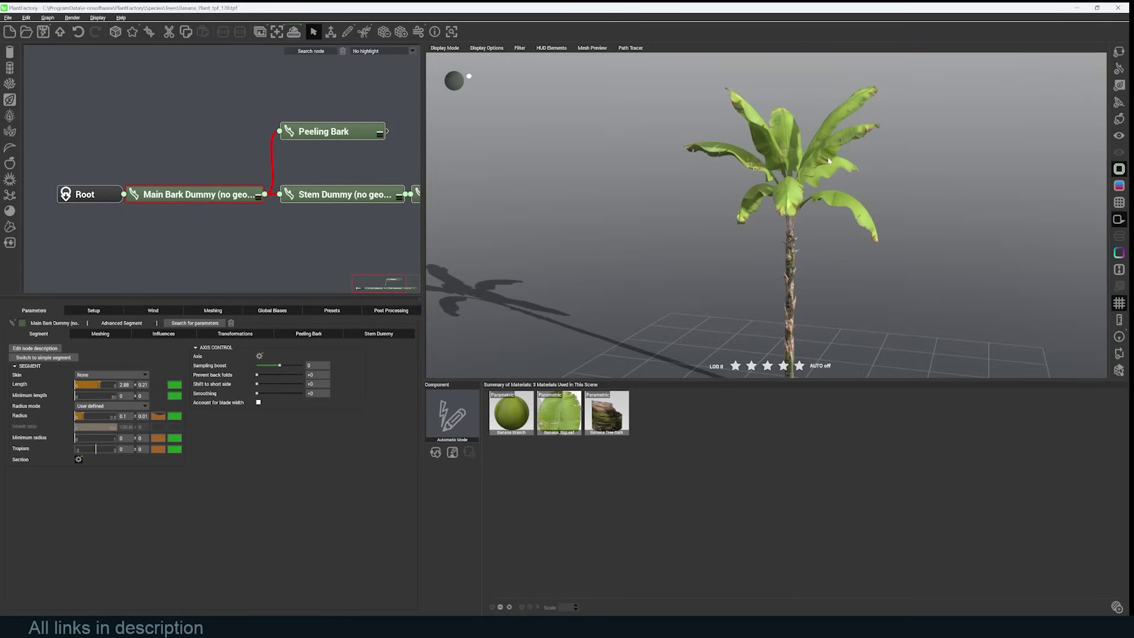
{"action": "left_click", "coordinate": [798, 265]}
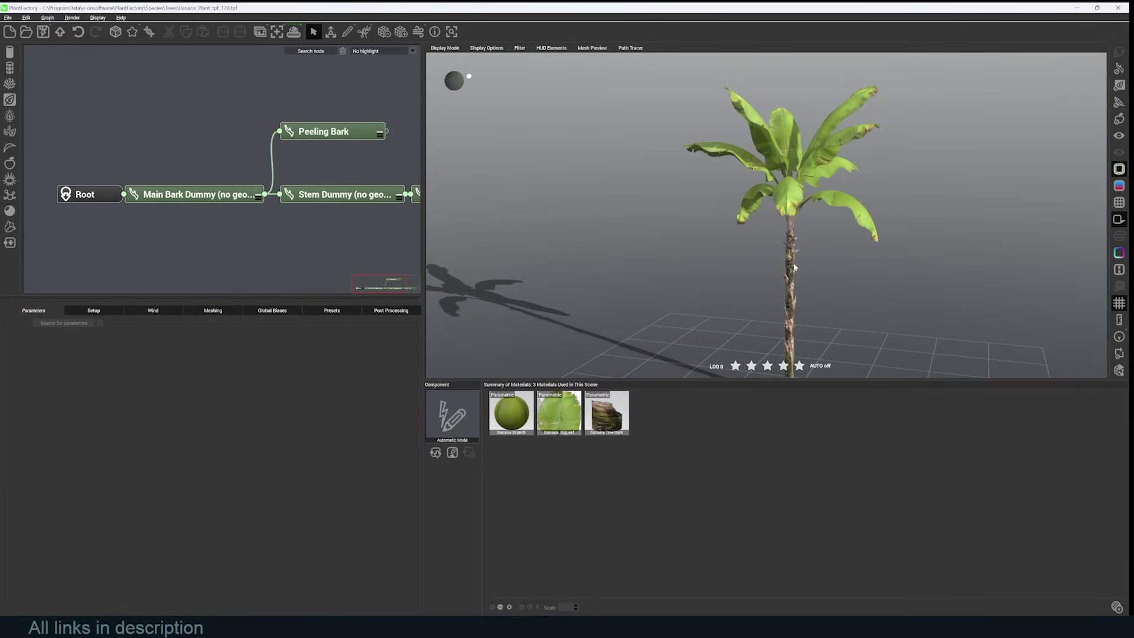
{"action": "left_click", "coordinate": [786, 199]}
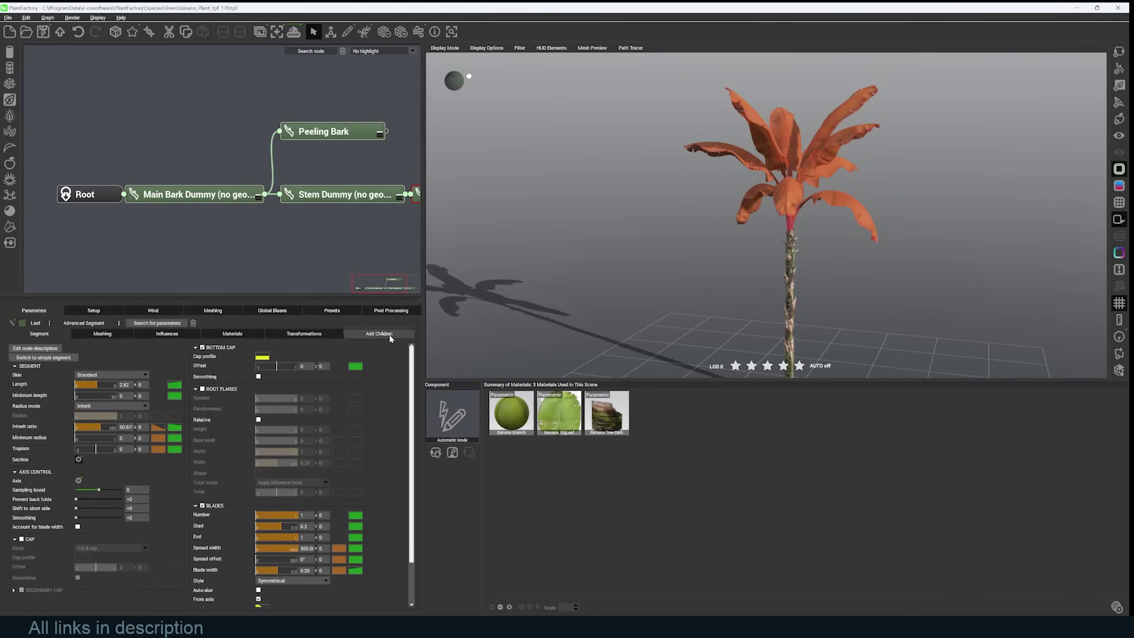
{"action": "left_click_drag", "start_coordinate": [102, 384], "coordinate": [98, 384]}
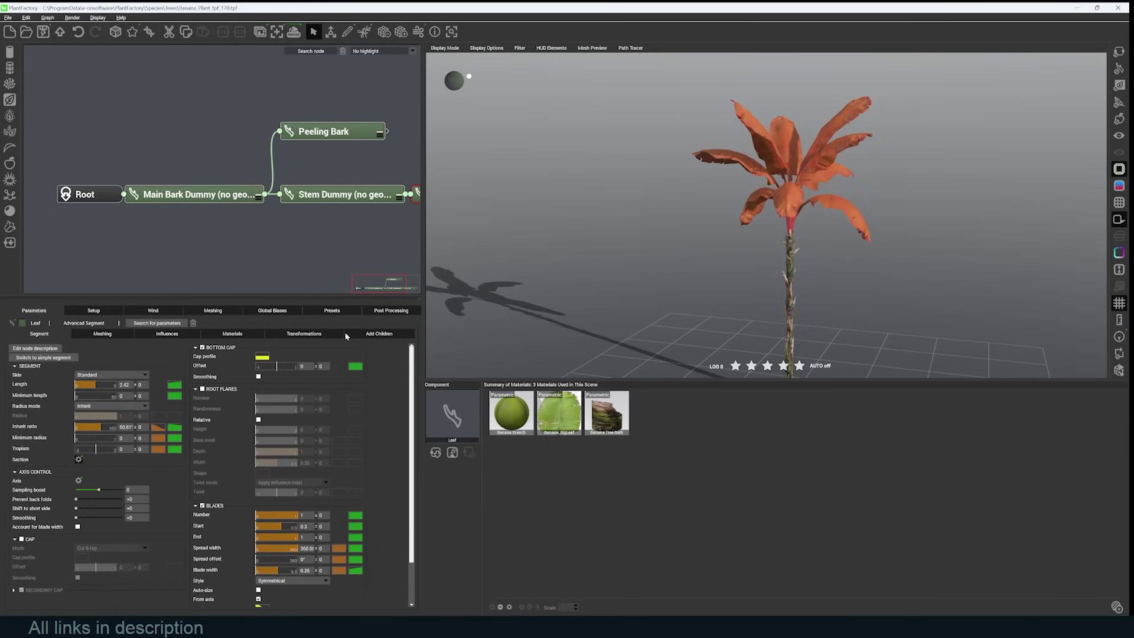
Step: On the Stem Dummy's Leaf settings, raise the leaf Number to 27.71
{"action": "left_click", "coordinate": [790, 331]}
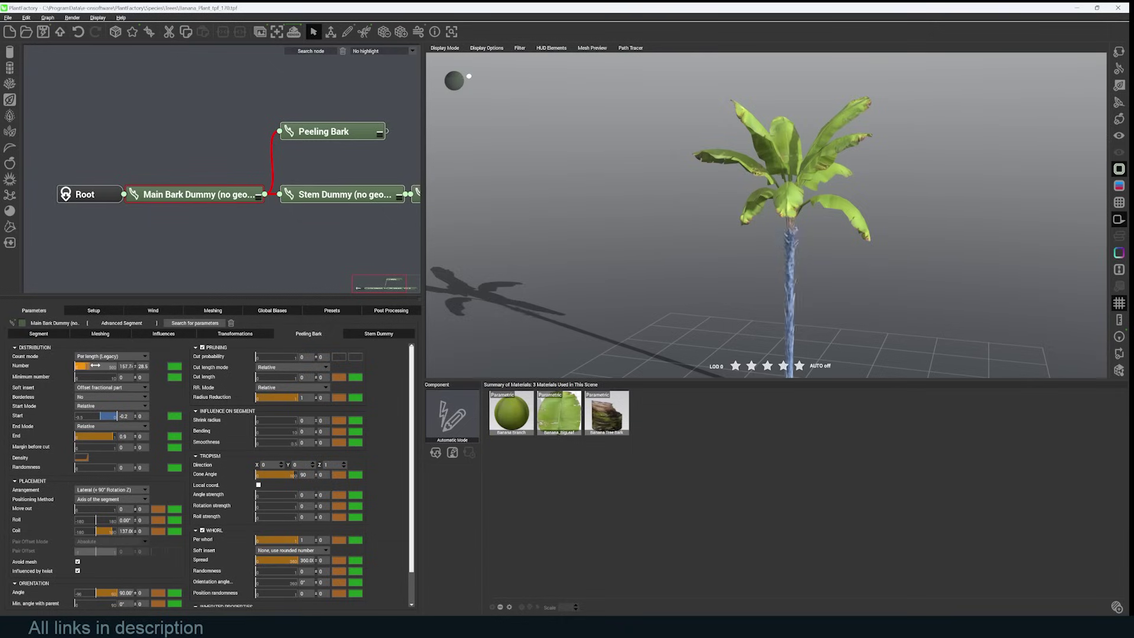
{"action": "left_click", "coordinate": [334, 195]}
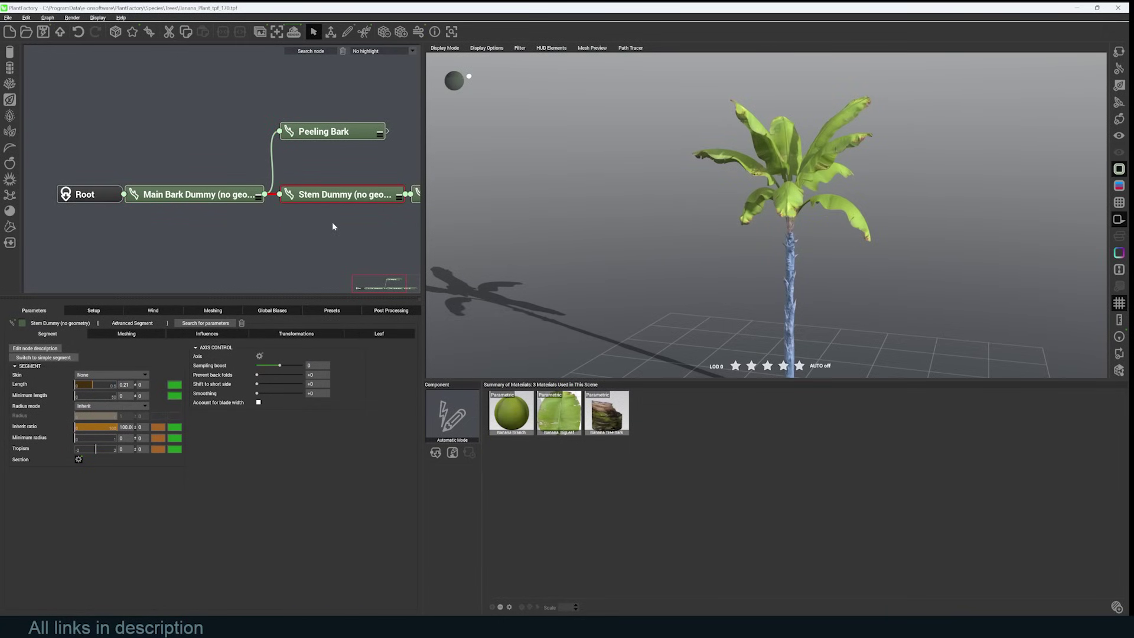
{"action": "left_click", "coordinate": [365, 335]}
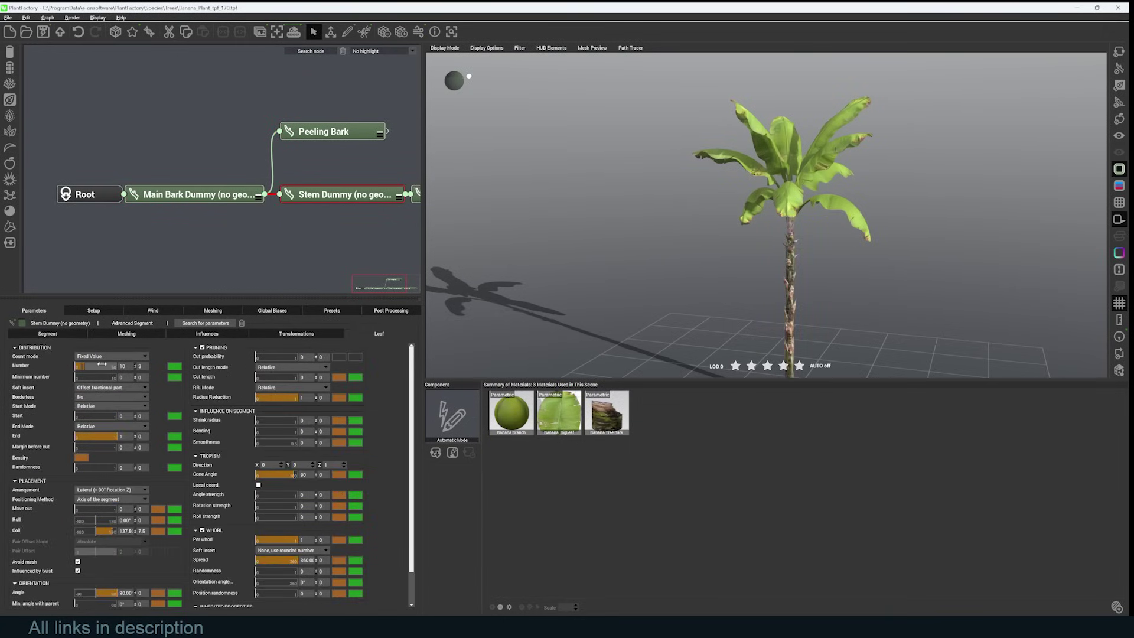
{"action": "left_click_drag", "start_coordinate": [87, 366], "coordinate": [94, 366]}
Step: Export the banana plant as Banana Plant.usd using the Pixar USD export format
{"action": "left_click", "coordinate": [742, 229]}
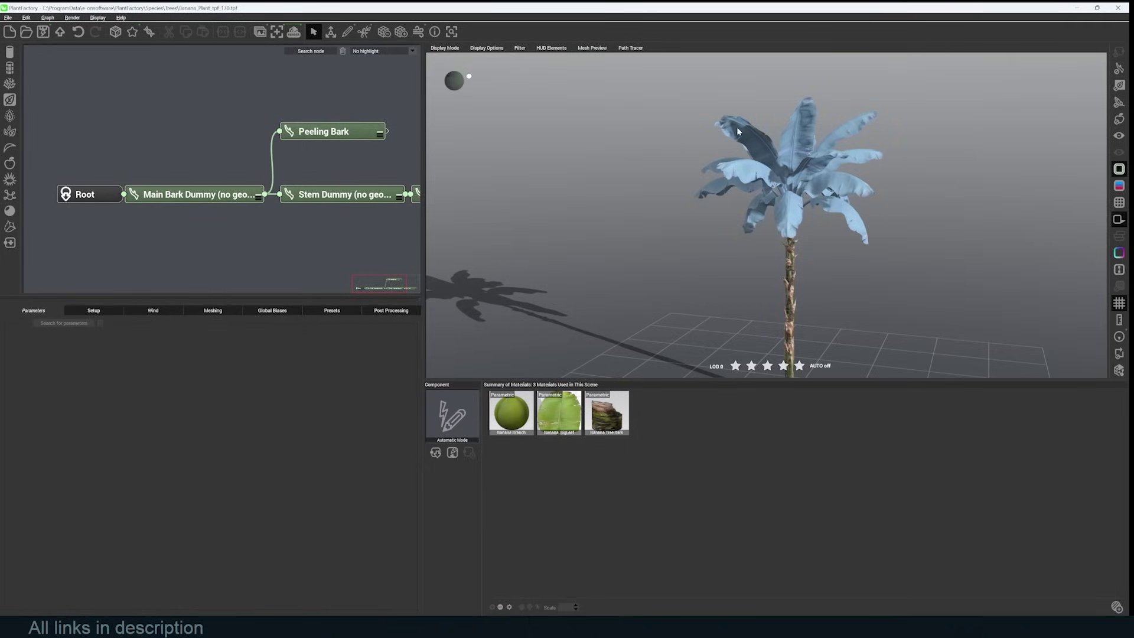
{"action": "left_click_drag", "start_coordinate": [934, 263], "coordinate": [889, 206]}
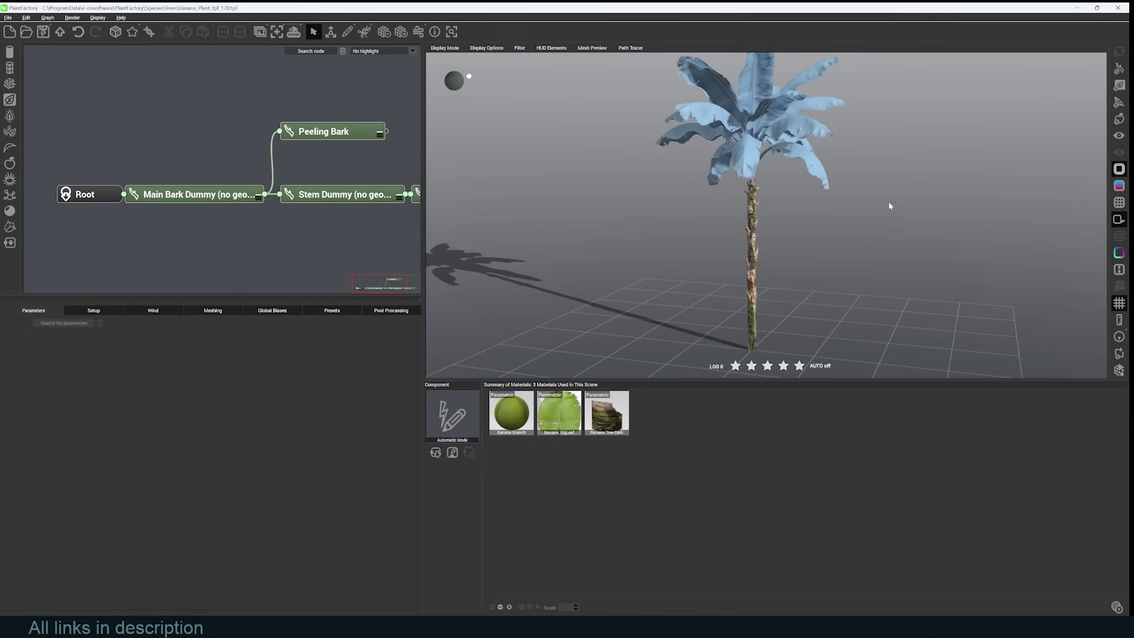
{"action": "left_click", "coordinate": [9, 18]}
{"action": "mouse_move", "coordinate": [26, 78]}
{"action": "left_click", "coordinate": [88, 89]}
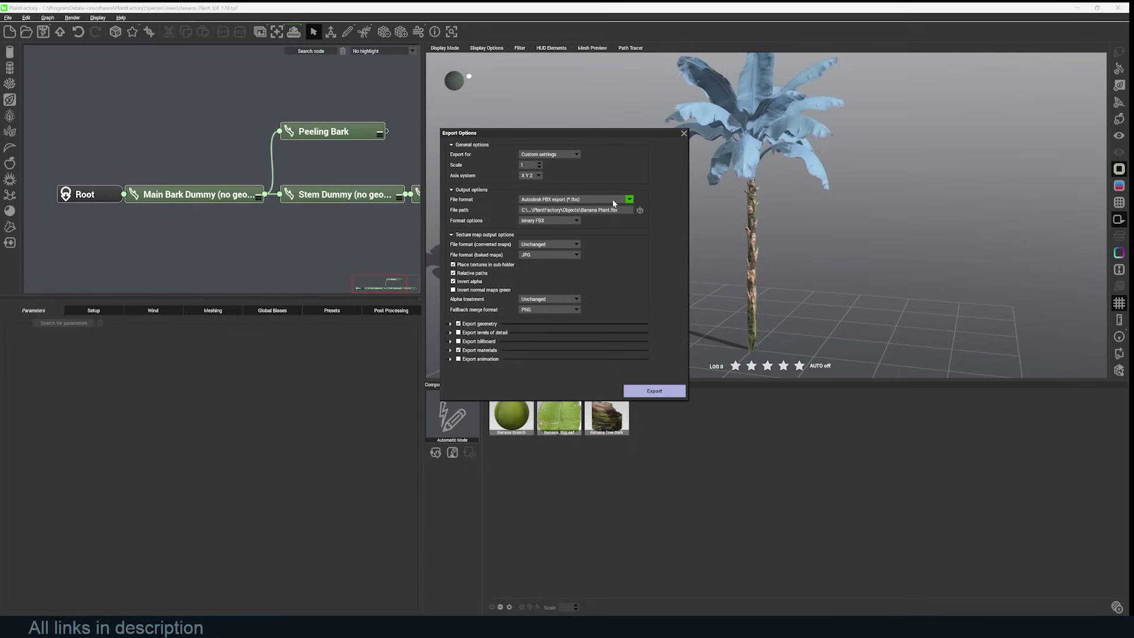
{"action": "left_click", "coordinate": [580, 201]}
{"action": "left_click", "coordinate": [608, 256]}
{"action": "left_click", "coordinate": [660, 390]}
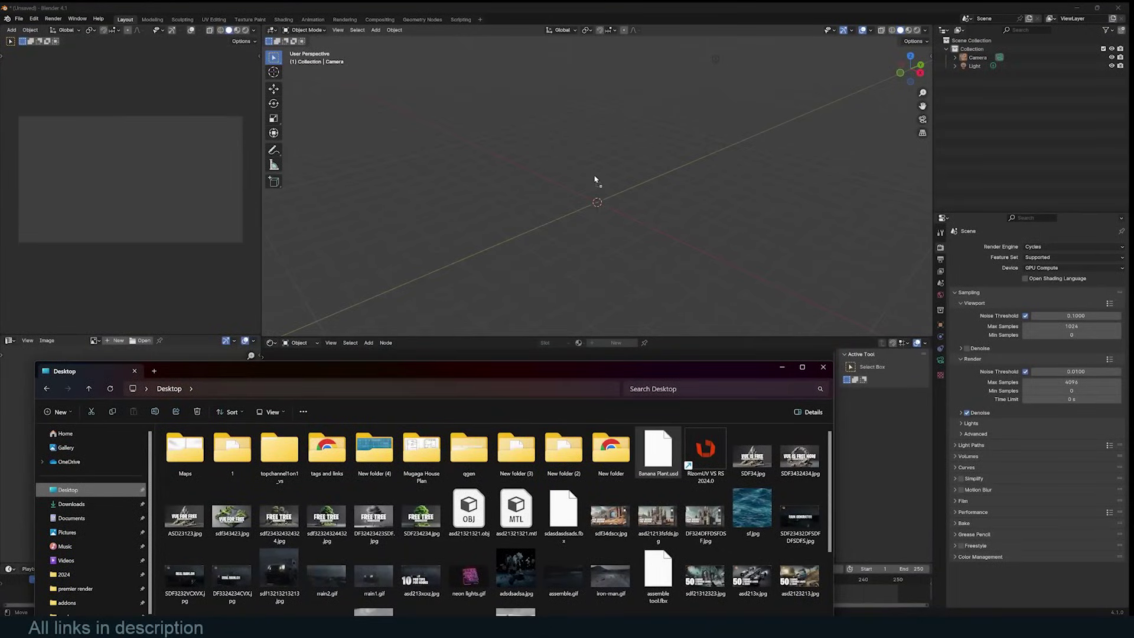
Step: Drag Banana Plant.usd into the Blender viewport and confirm Import USD
{"action": "left_click_drag", "start_coordinate": [594, 180], "coordinate": [594, 180]}
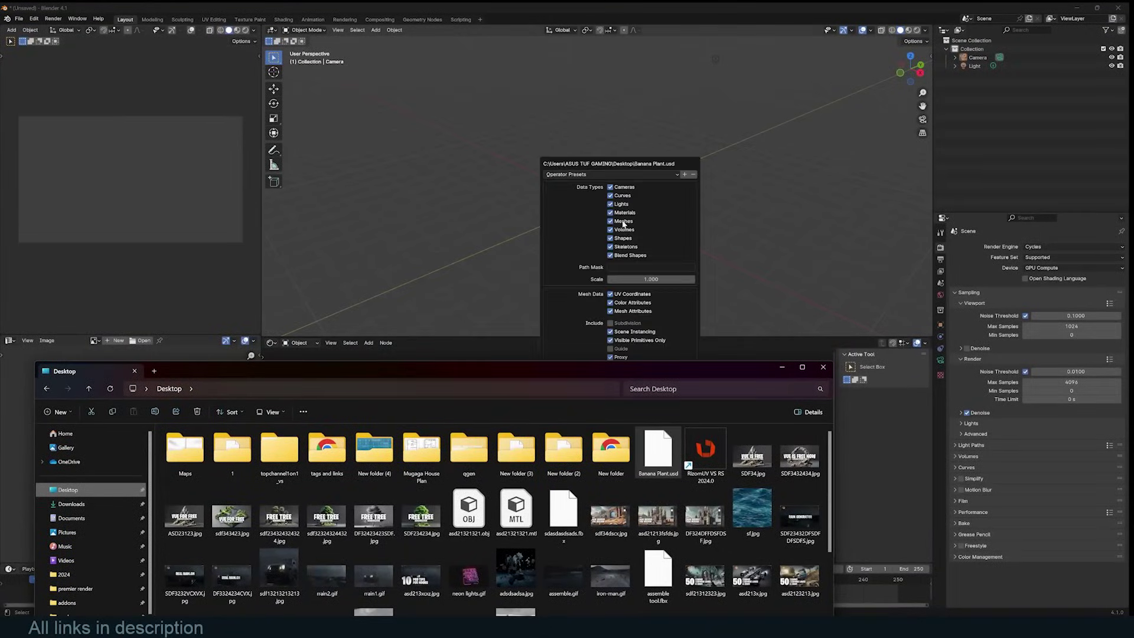
{"action": "left_click", "coordinate": [777, 366]}
{"action": "left_click", "coordinate": [594, 494]}
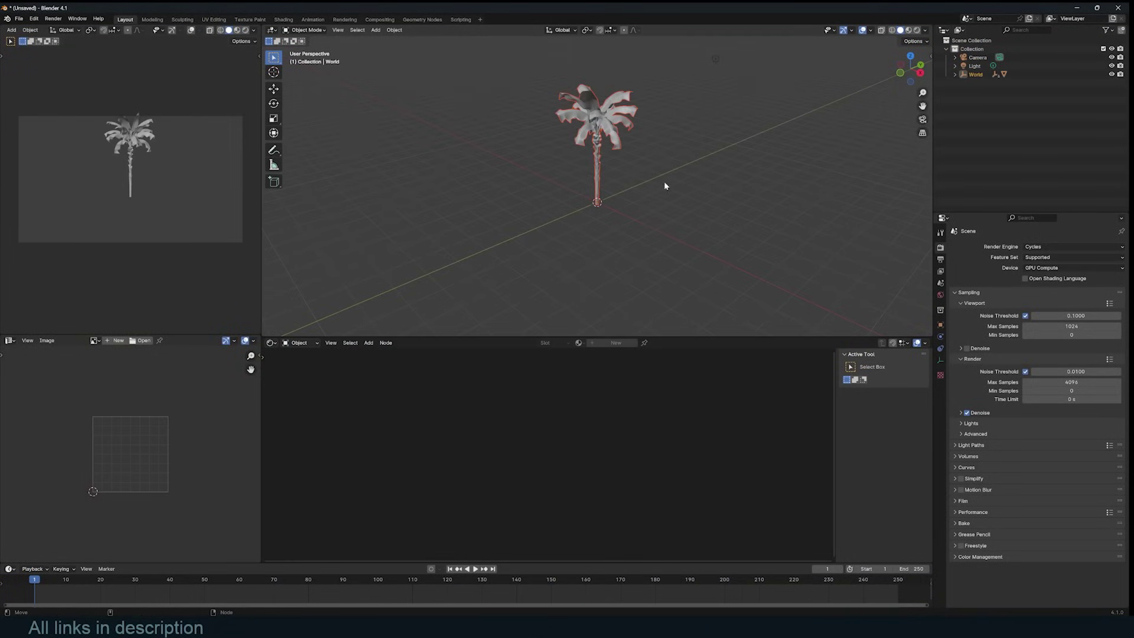
Step: Switch the viewport to Material Preview and show the Banana_Branch material properties
{"action": "left_click", "coordinate": [909, 31]}
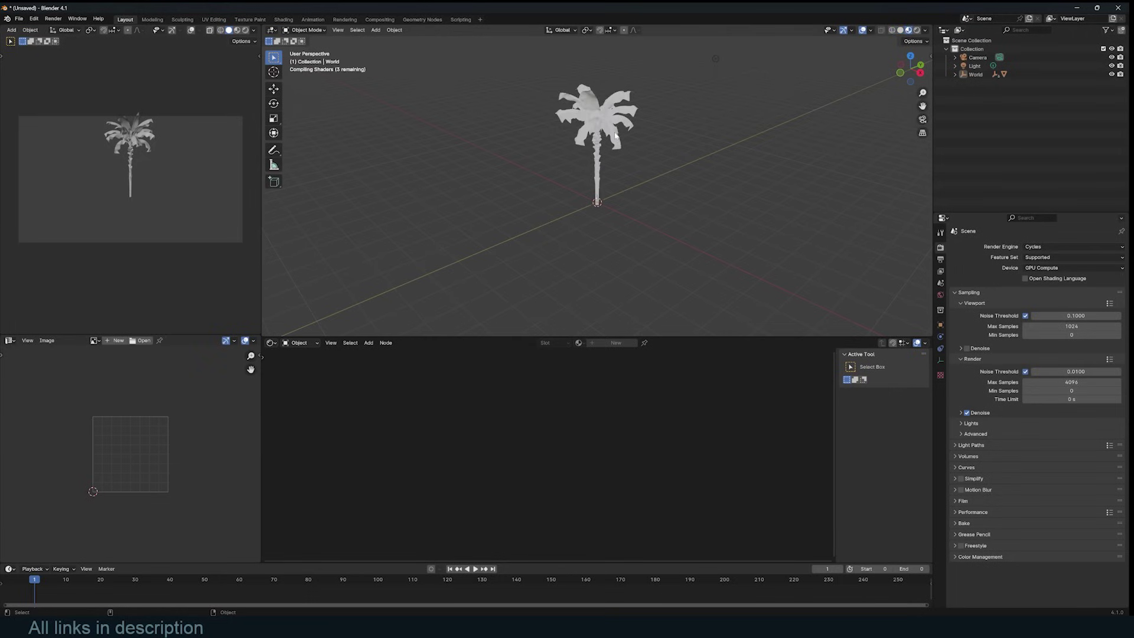
{"action": "scroll", "coordinate": [632, 166], "scroll_direction": "up", "scroll_amount": 3}
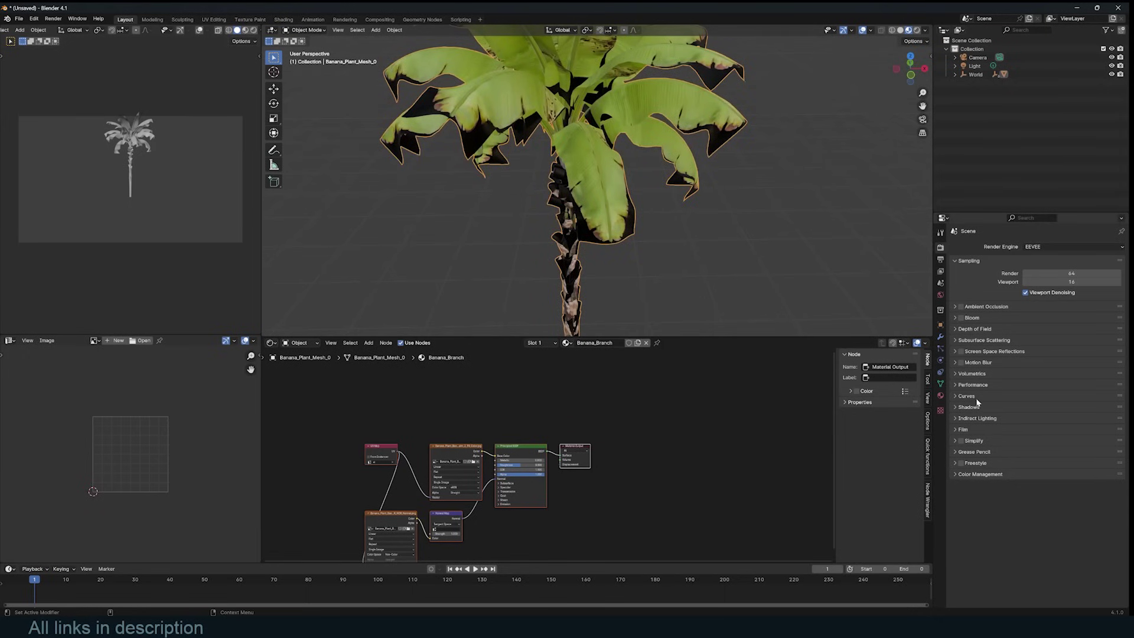
{"action": "left_click", "coordinate": [940, 395]}
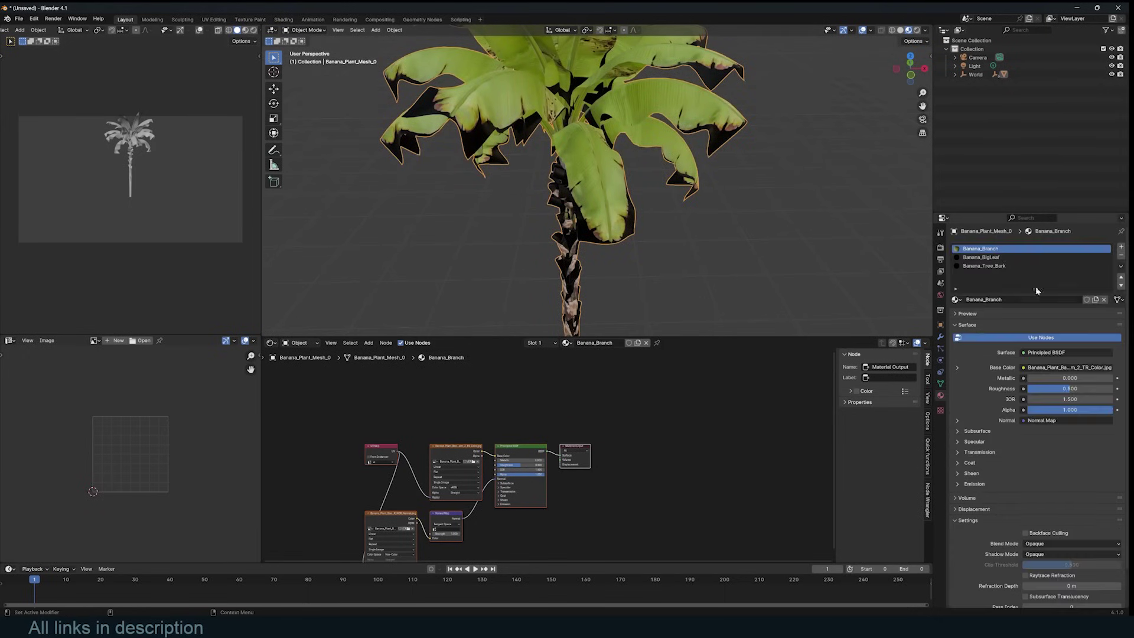
{"action": "middle_click_drag", "start_coordinate": [565, 158], "coordinate": [541, 179]}
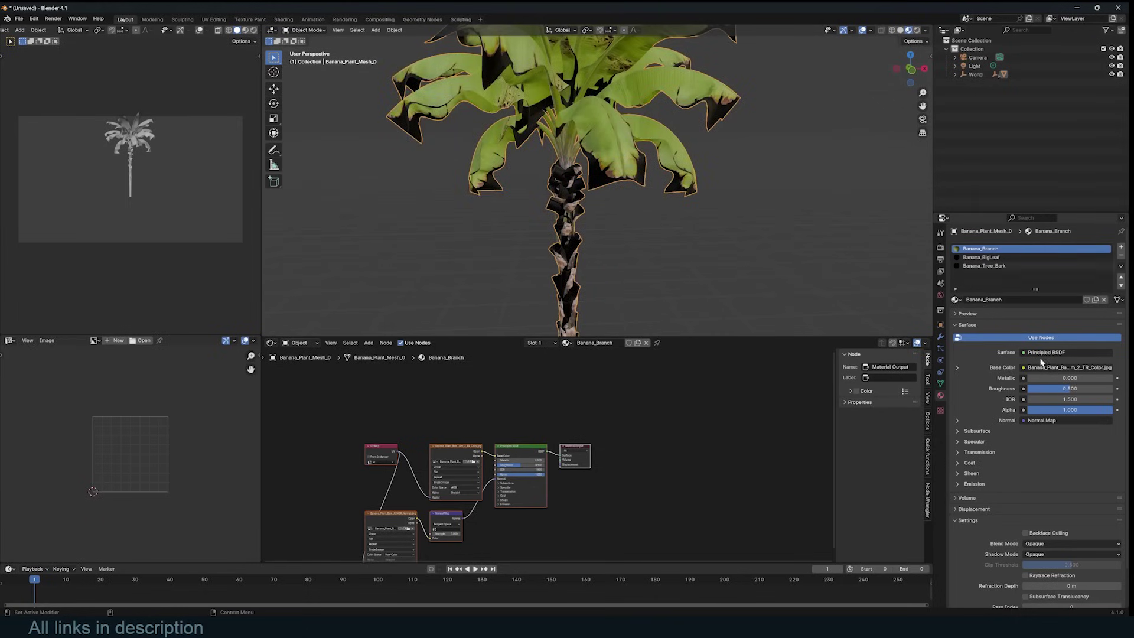
{"action": "scroll", "coordinate": [1043, 508], "scroll_direction": "down", "scroll_amount": 2}
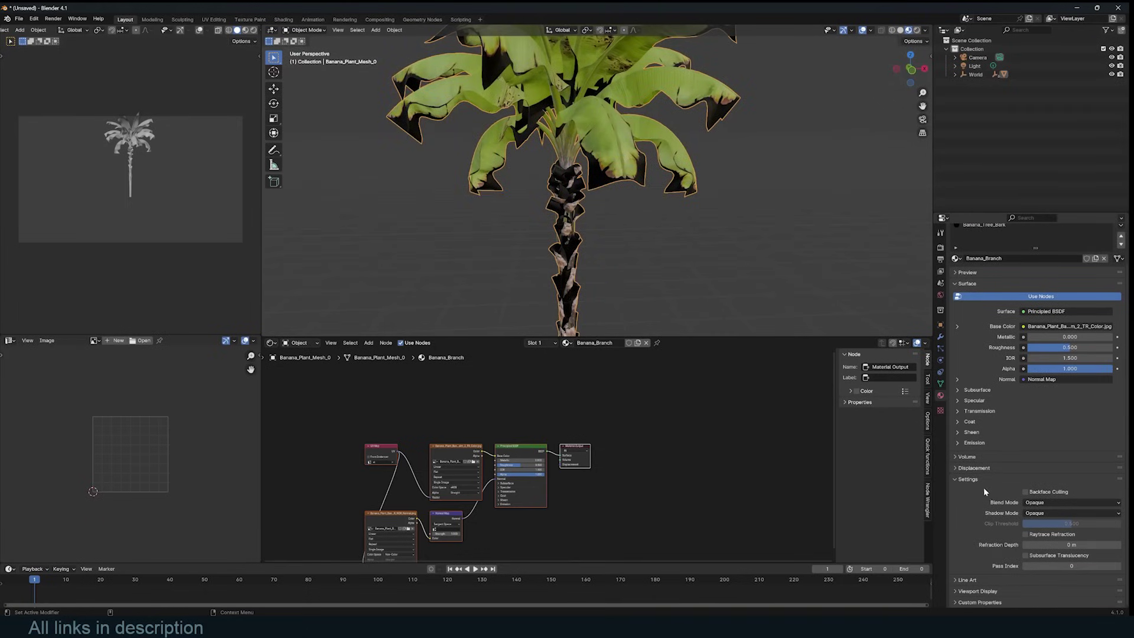
Step: Set the Banana_Tree_Bark material's Blend Mode to Alpha Clip and frame its node tree
{"action": "left_click", "coordinate": [1043, 501]}
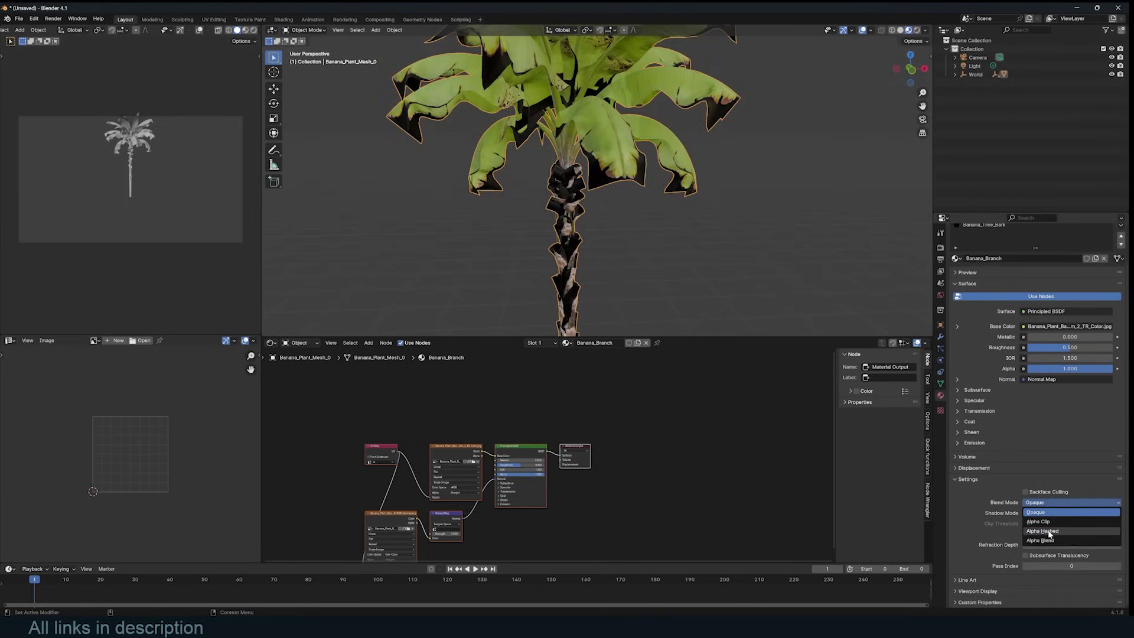
{"action": "left_click", "coordinate": [1043, 502]}
{"action": "left_click", "coordinate": [1051, 530]}
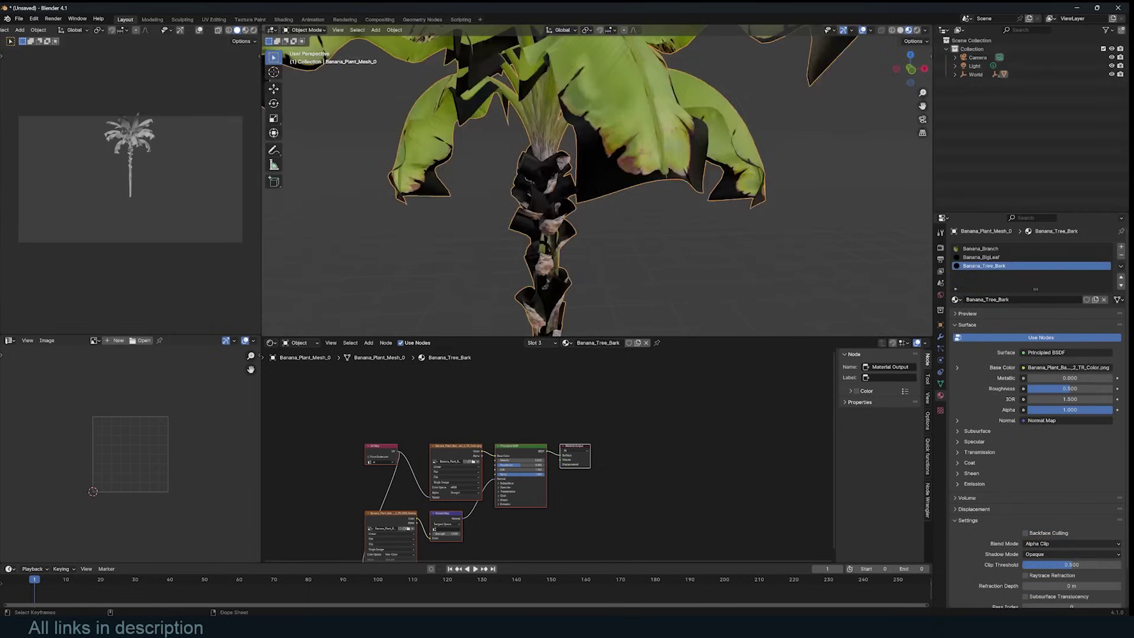
{"action": "key", "text": "Home"}
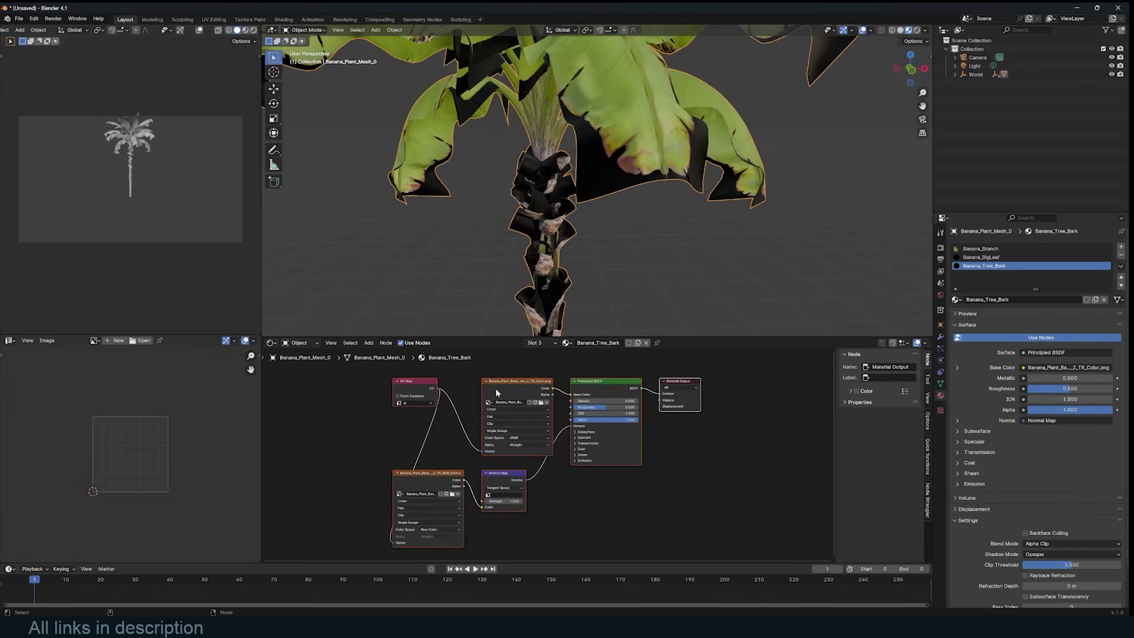
{"action": "middle_click_drag", "start_coordinate": [496, 392], "coordinate": [446, 386]}
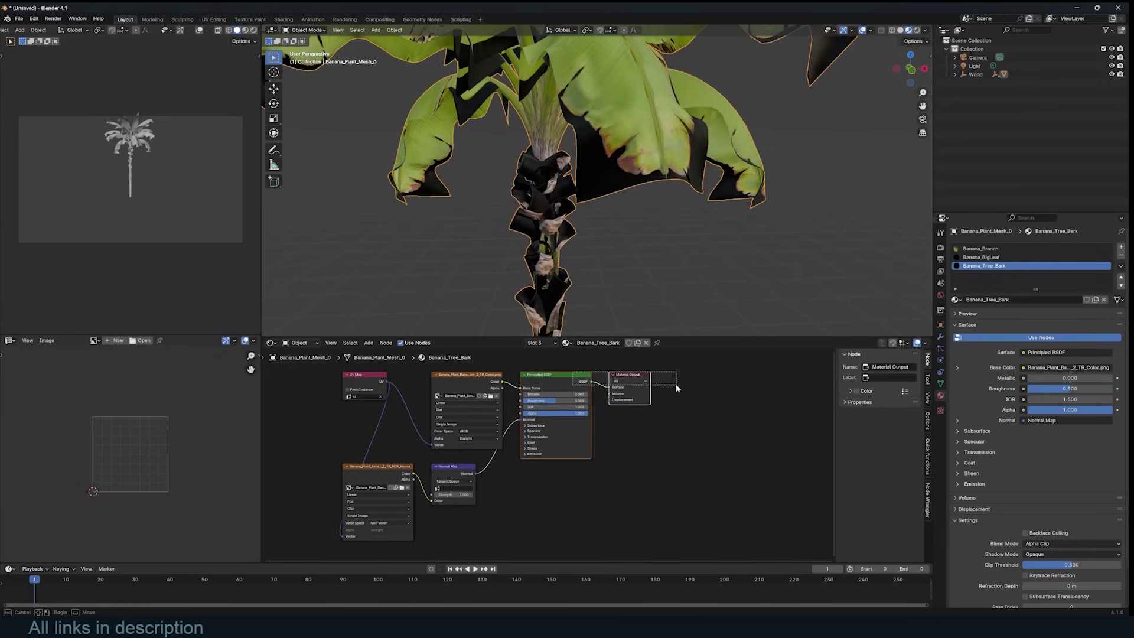
Step: Switch to the Banana_BigLeaf material and connect its texture Alpha to the BSDF Alpha
{"action": "left_click", "coordinate": [1004, 258]}
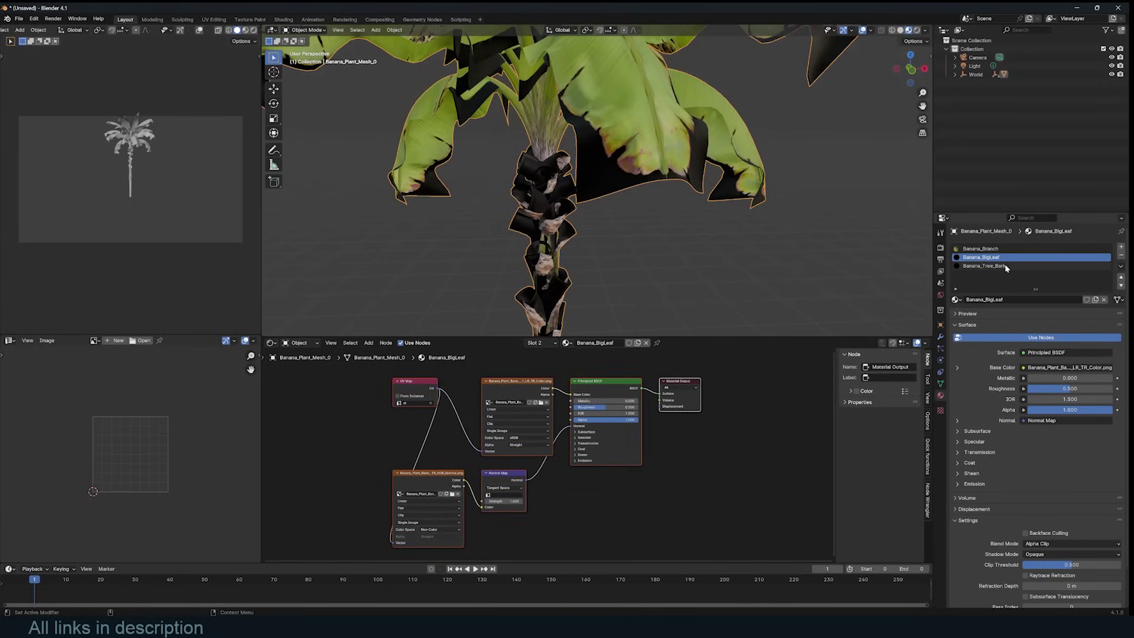
{"action": "scroll", "coordinate": [768, 378], "scroll_direction": "up", "scroll_amount": 1}
{"action": "left_click_drag", "start_coordinate": [793, 364], "coordinate": [680, 428]}
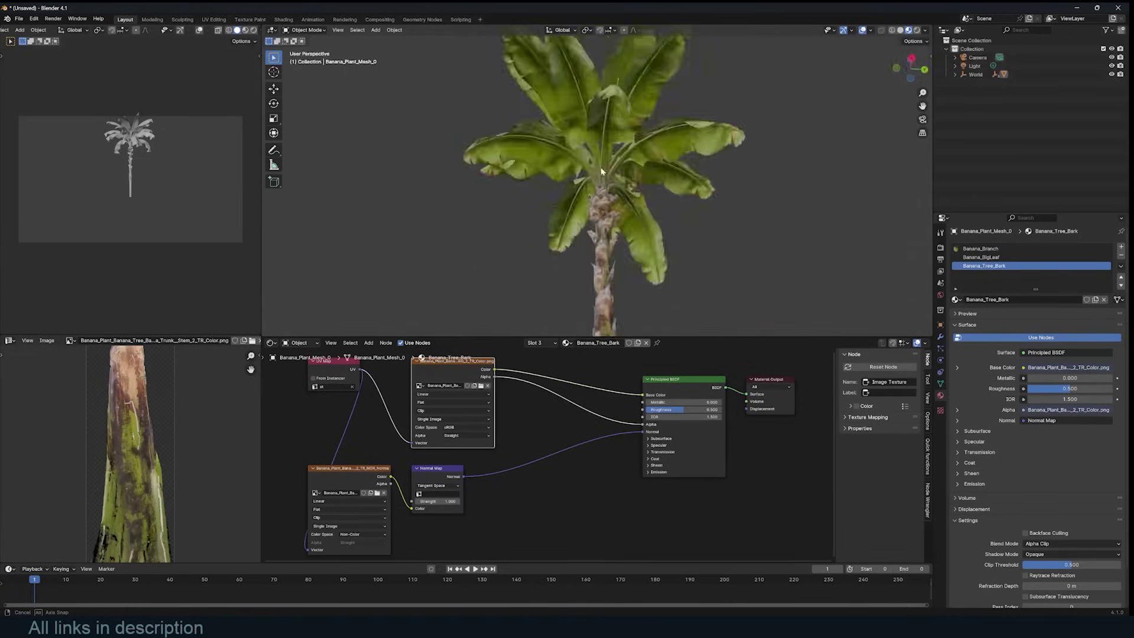
{"action": "middle_click_drag", "start_coordinate": [661, 213], "coordinate": [1073, 13]}
Step: Back in PlantFactory, enable Local Bias 1 and 2 in the Main Bark Dummy's Influences
{"action": "left_click", "coordinate": [1076, 8]}
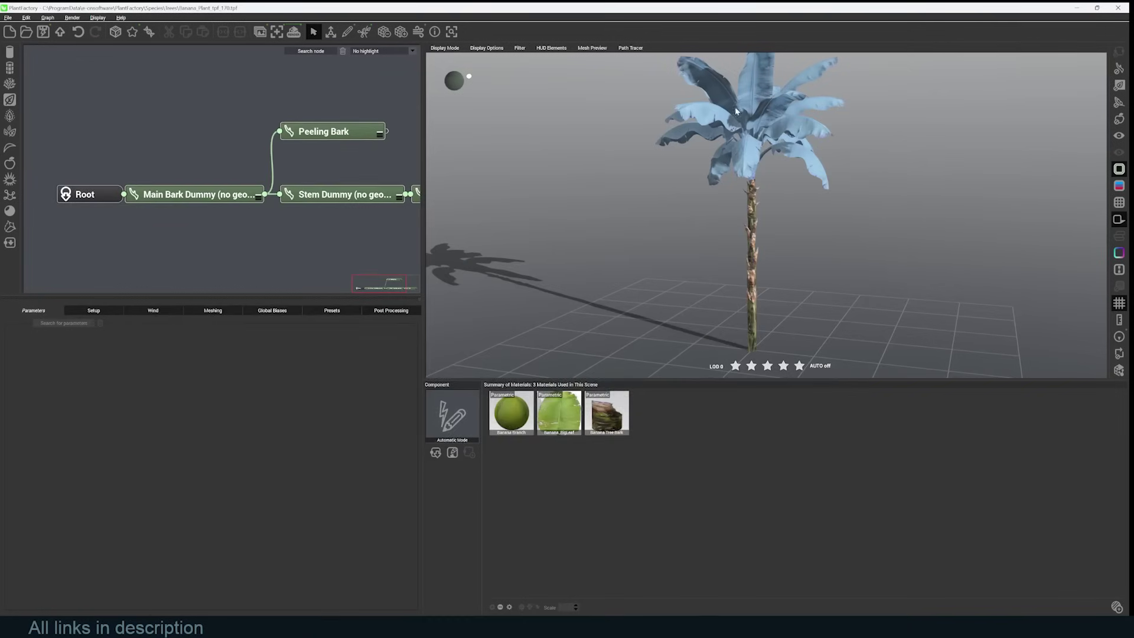
{"action": "left_click", "coordinate": [756, 252]}
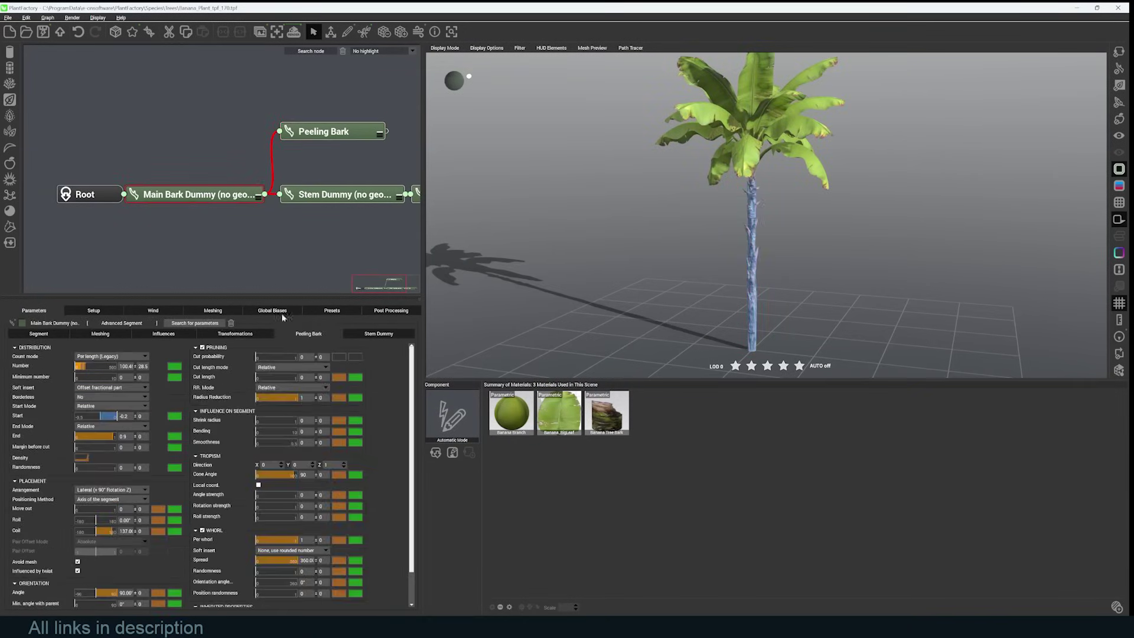
{"action": "left_click", "coordinate": [163, 333]}
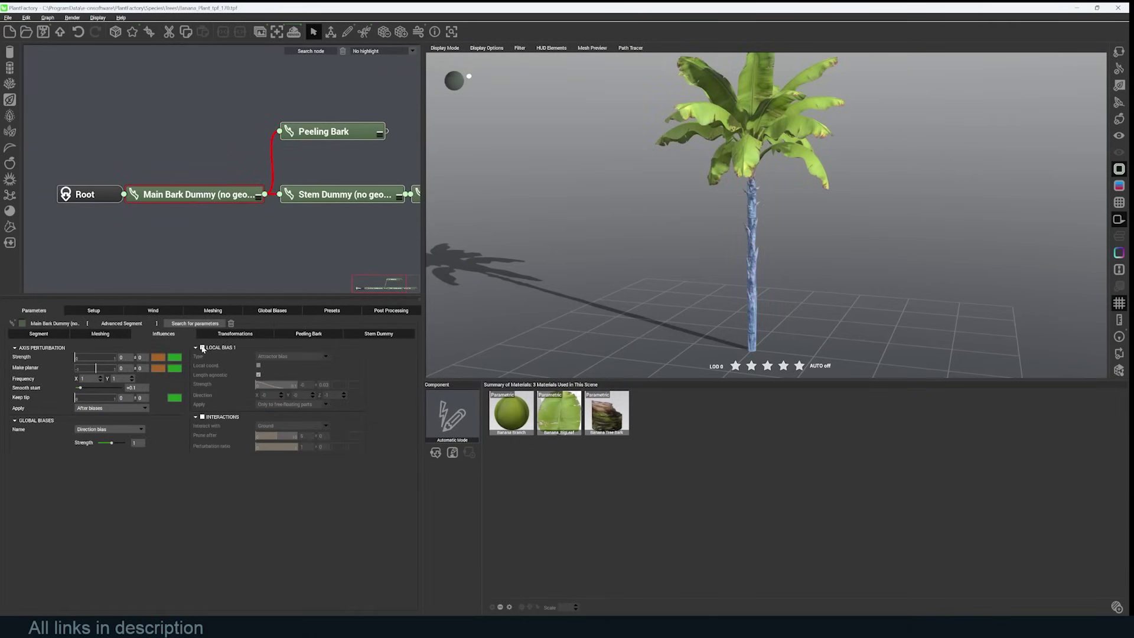
{"action": "left_click", "coordinate": [202, 347]}
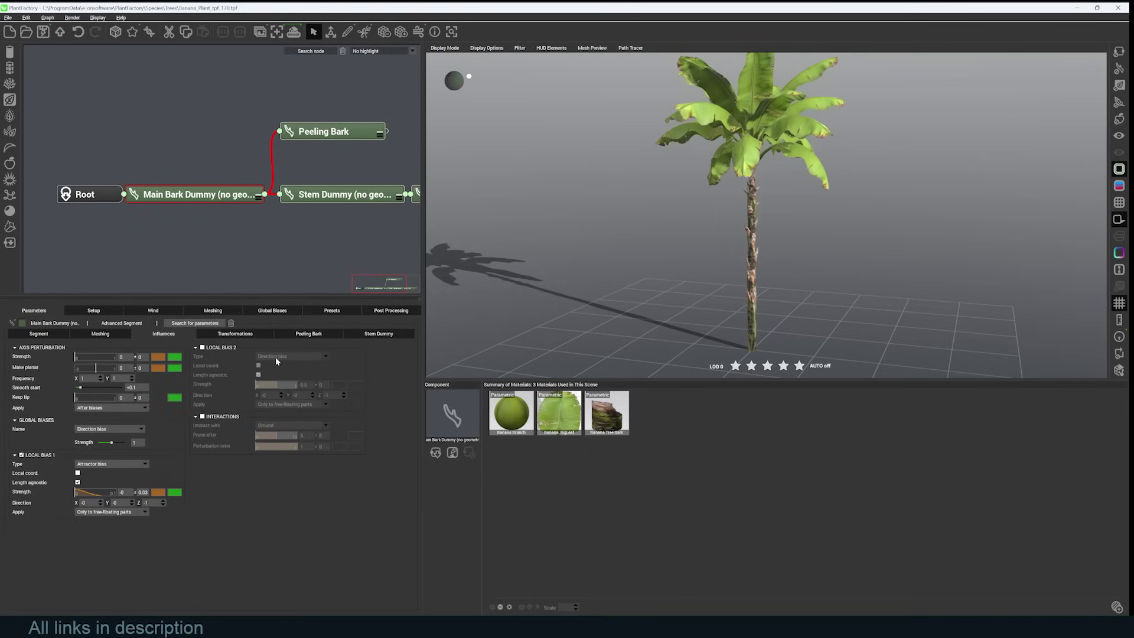
{"action": "left_click", "coordinate": [202, 348]}
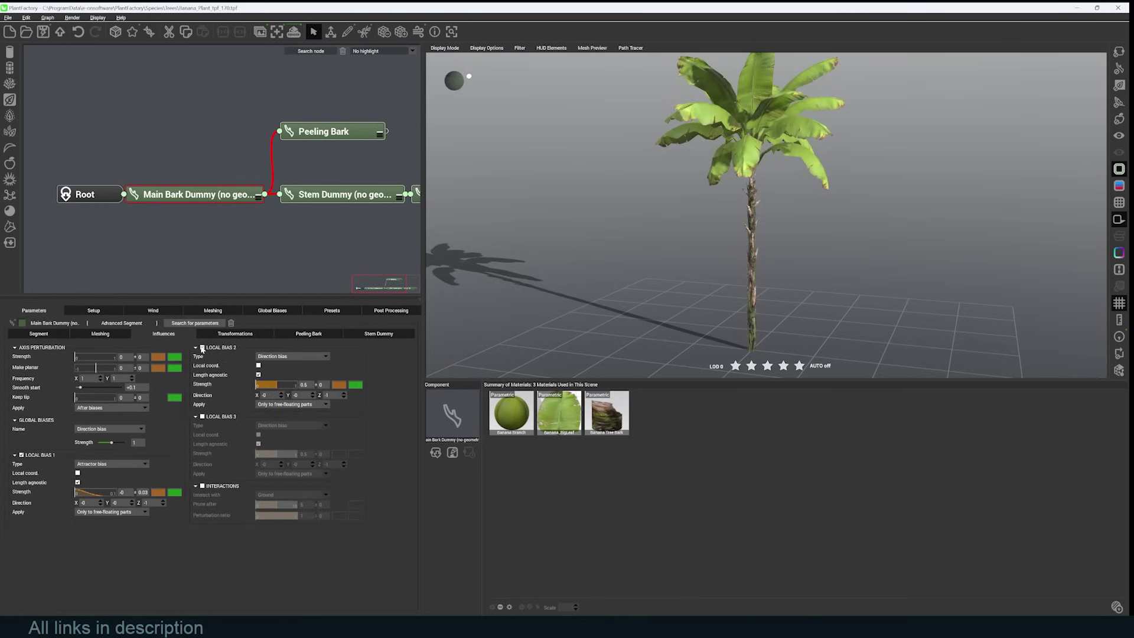
{"action": "left_click_drag", "start_coordinate": [277, 385], "coordinate": [286, 385]}
Step: Try Twist bias for Local Bias 2, then change it to Curl bias
{"action": "left_click", "coordinate": [294, 356]}
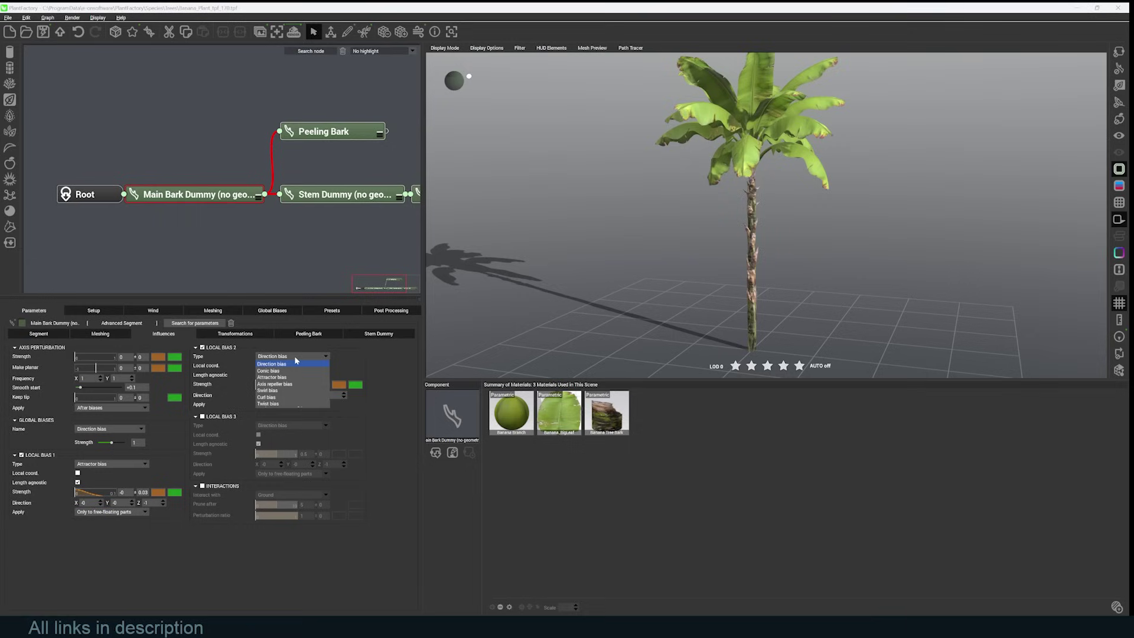
{"action": "left_click", "coordinate": [282, 404]}
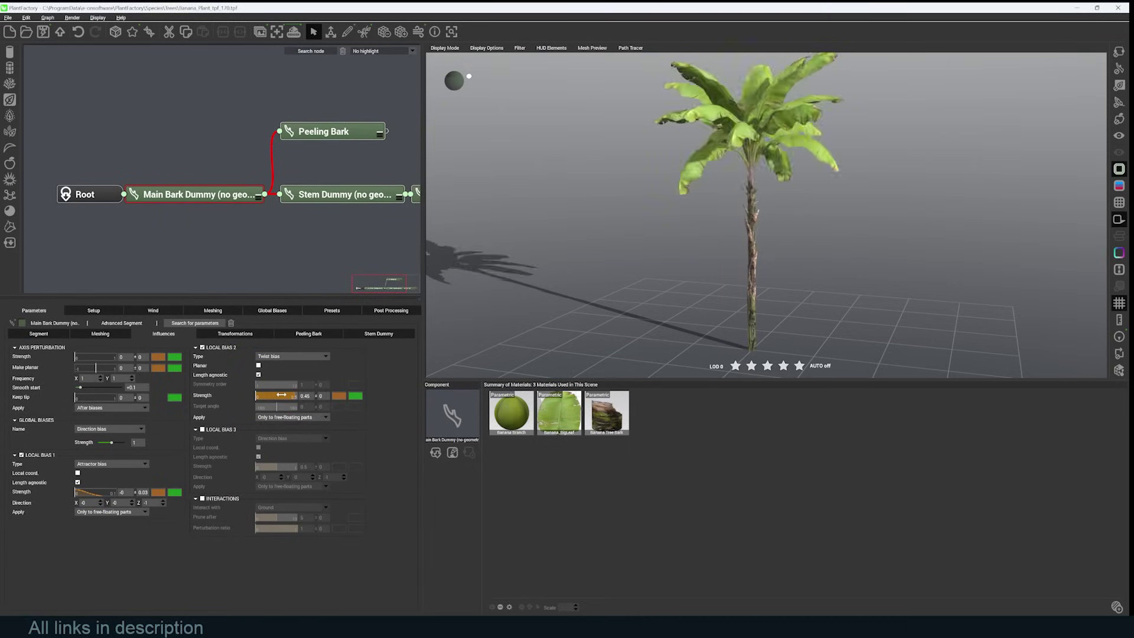
{"action": "left_click_drag", "start_coordinate": [275, 394], "coordinate": [266, 395]}
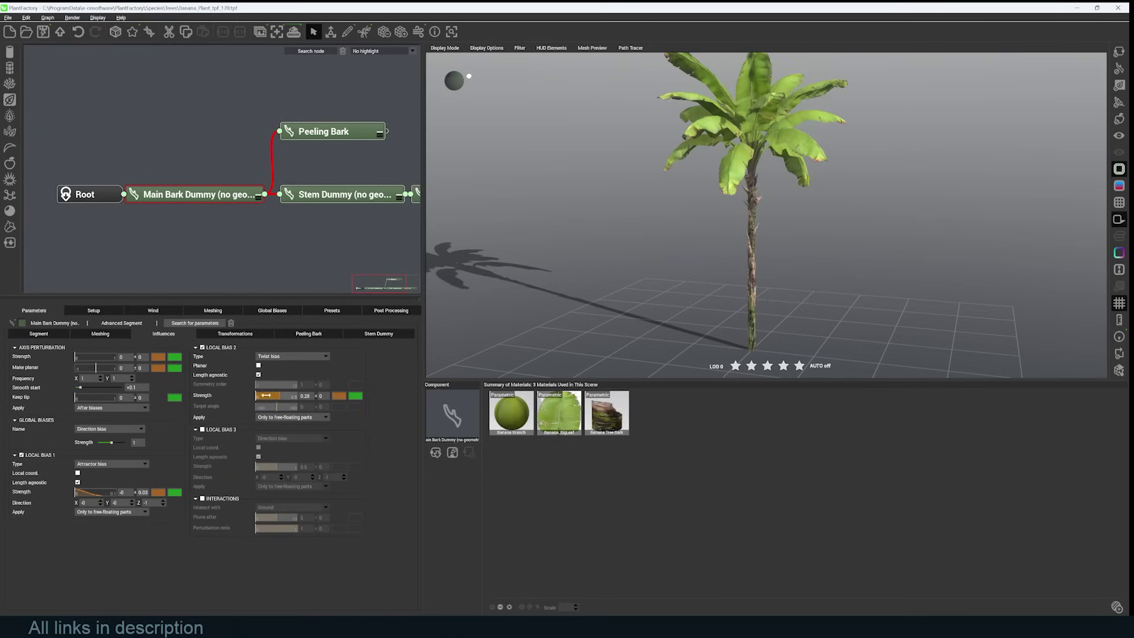
{"action": "left_click", "coordinate": [301, 359]}
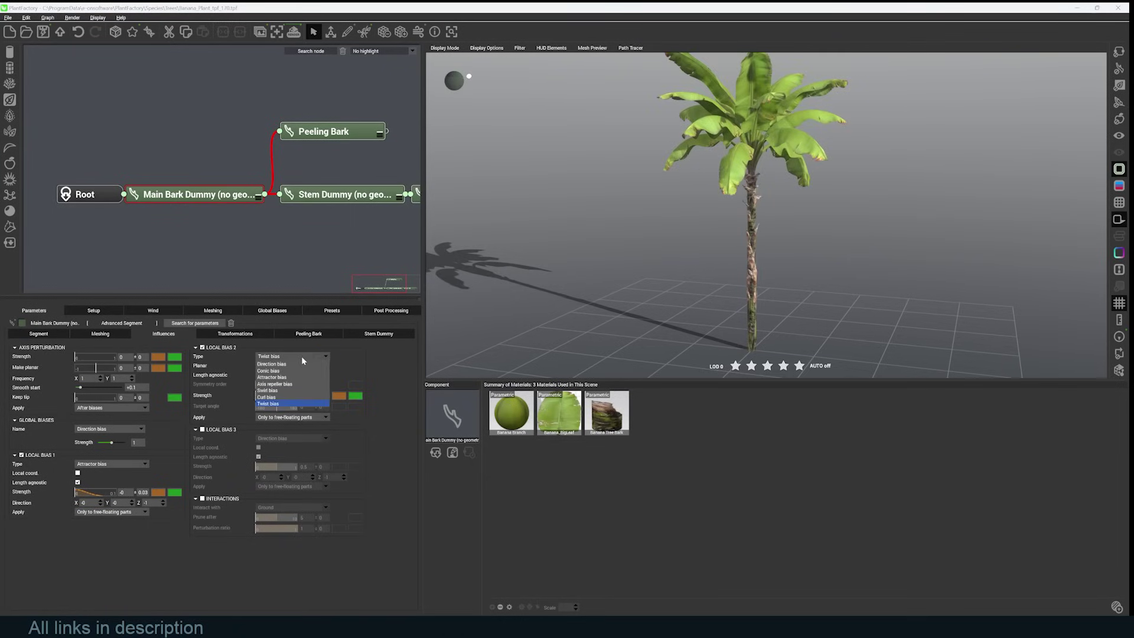
{"action": "left_click", "coordinate": [274, 397]}
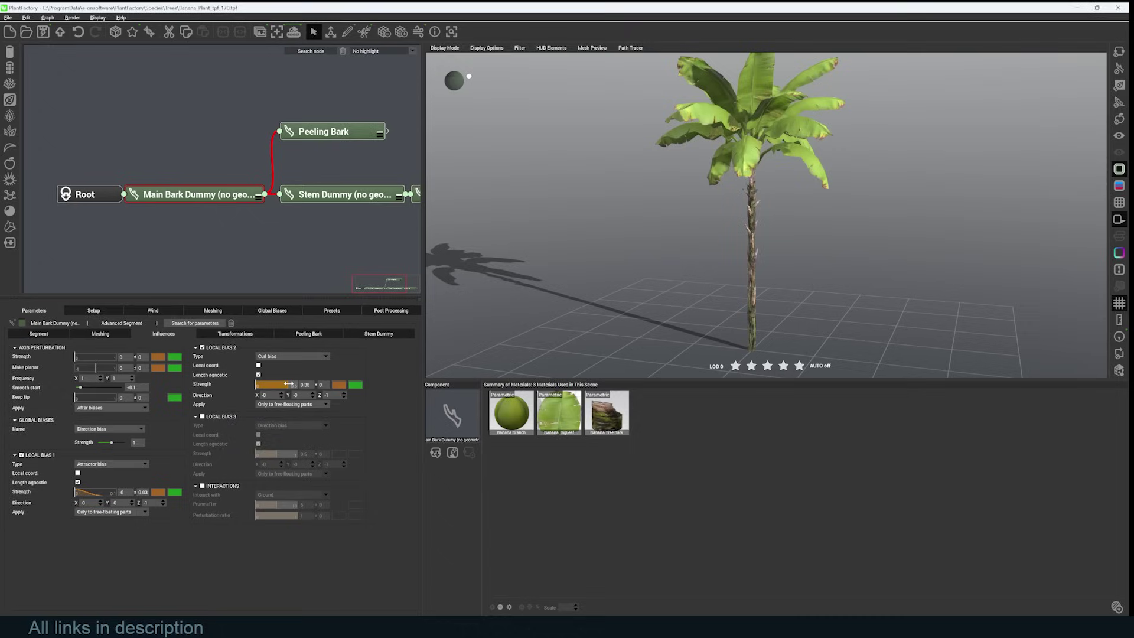
{"action": "left_click_drag", "start_coordinate": [313, 383], "coordinate": [344, 384]}
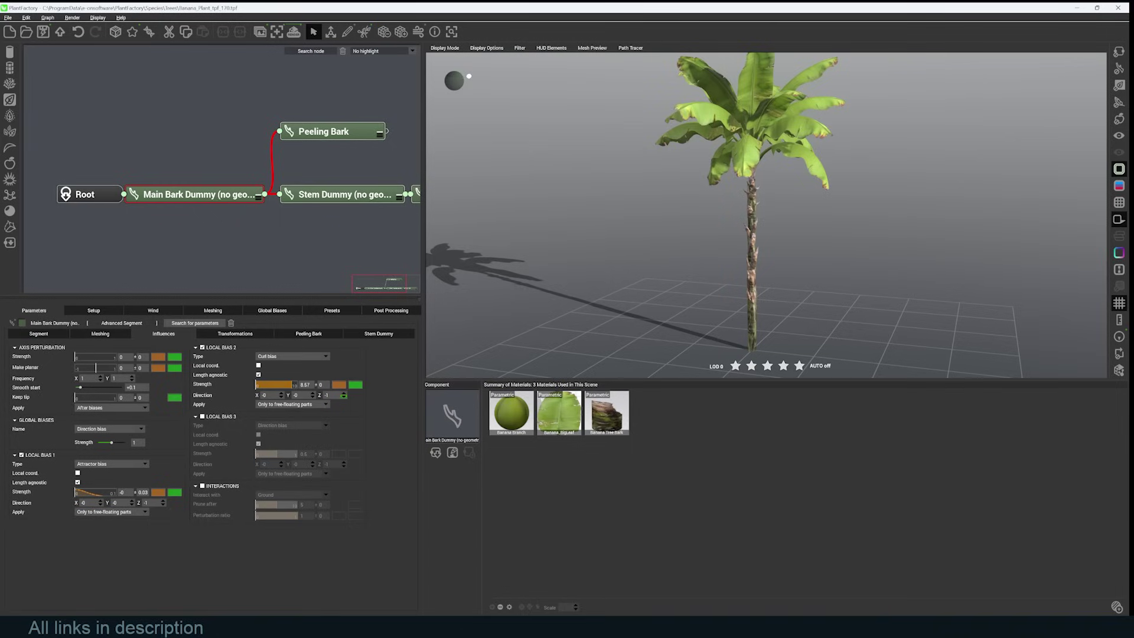
Step: Set the curl Direction Y to 1 and tune the curl Strength down to 0.23
{"action": "left_click", "coordinate": [312, 393]}
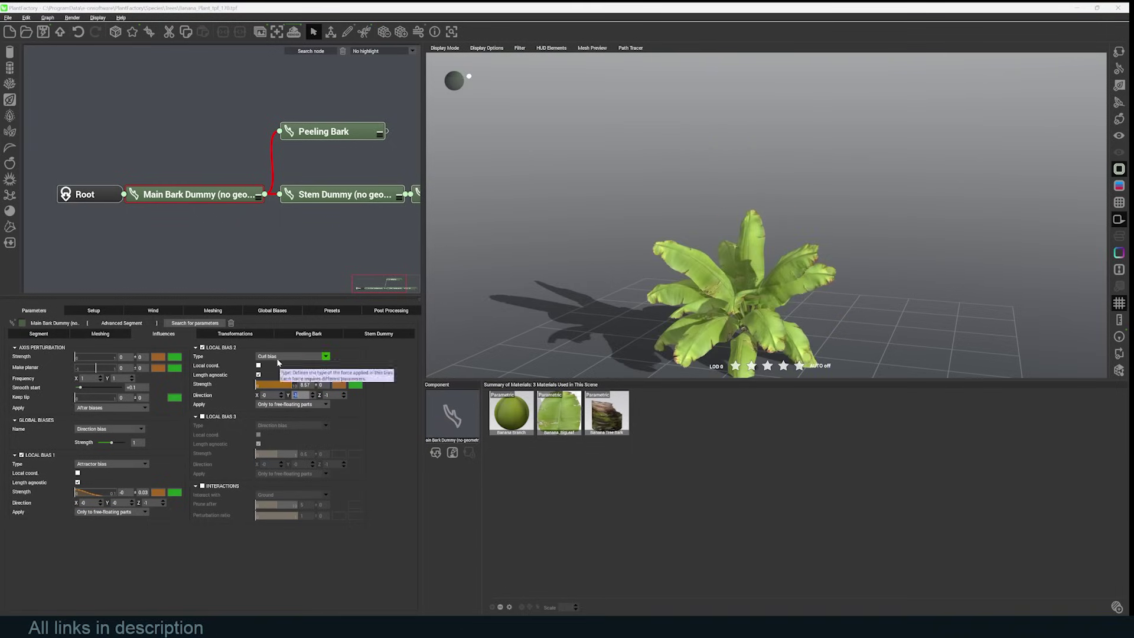
{"action": "mouse_move", "coordinate": [291, 385]}
{"action": "left_mouse_down"}
{"action": "mouse_move", "coordinate": [264, 385]}
{"action": "mouse_move", "coordinate": [302, 384]}
{"action": "left_mouse_up"}
{"action": "left_click_drag", "start_coordinate": [683, 184], "coordinate": [729, 248]}
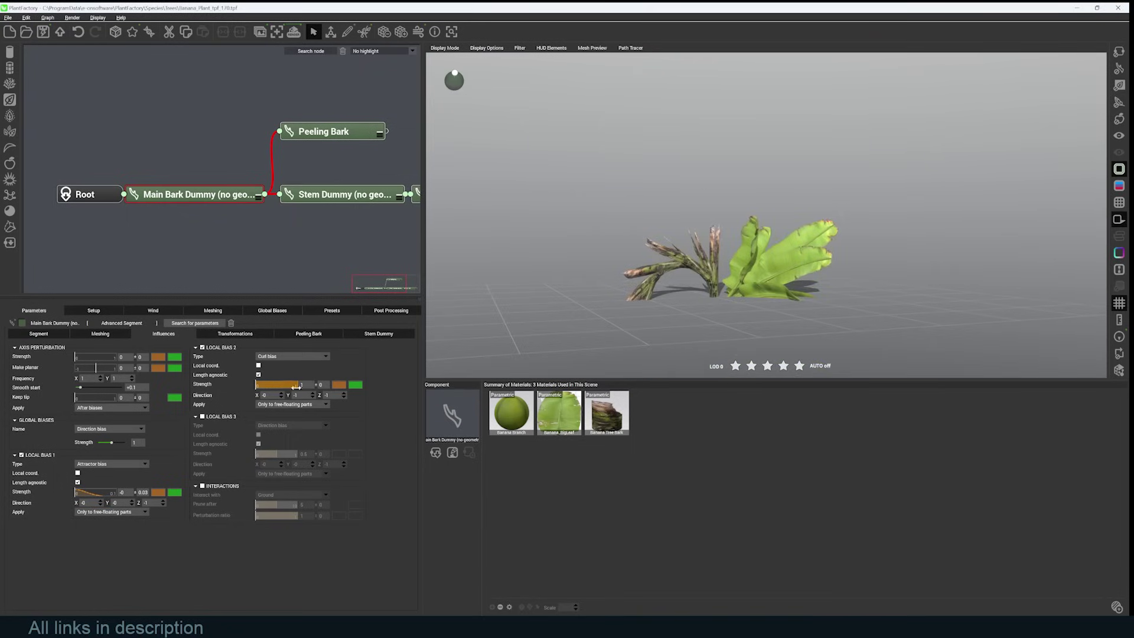
{"action": "left_click_drag", "start_coordinate": [295, 386], "coordinate": [263, 385]}
{"action": "left_click_drag", "start_coordinate": [531, 253], "coordinate": [451, 260]}
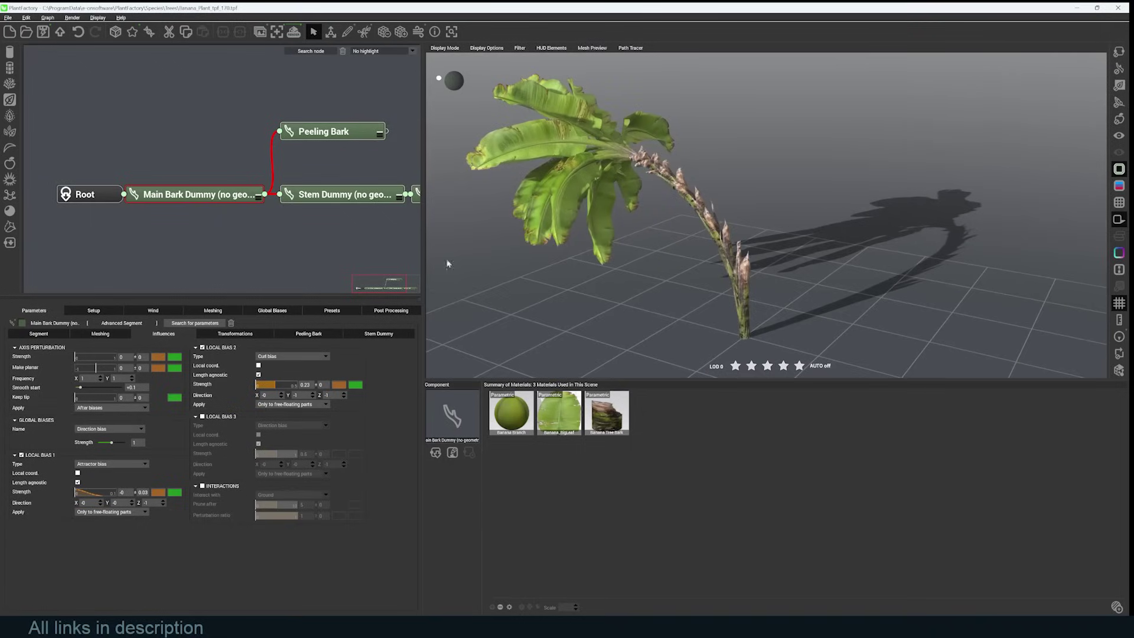
{"action": "left_click", "coordinate": [136, 237]}
{"action": "scroll", "coordinate": [139, 239], "scroll_direction": "down", "scroll_amount": 4}
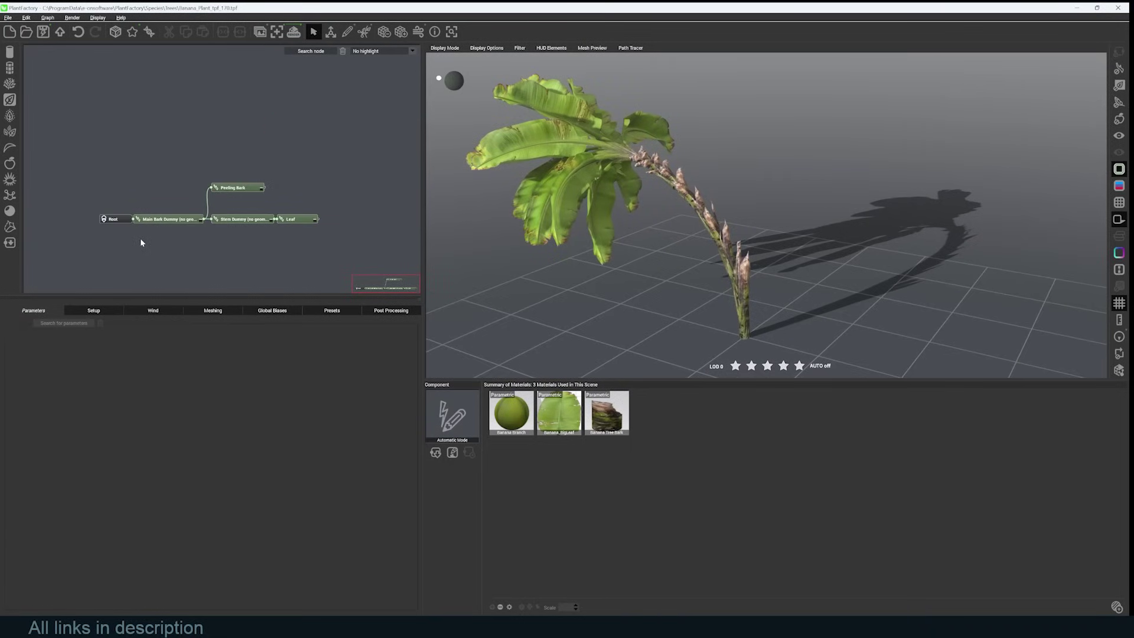
{"action": "scroll", "coordinate": [140, 239], "scroll_direction": "up", "scroll_amount": 3}
{"action": "scroll", "coordinate": [140, 236], "scroll_direction": "down", "scroll_amount": 1}
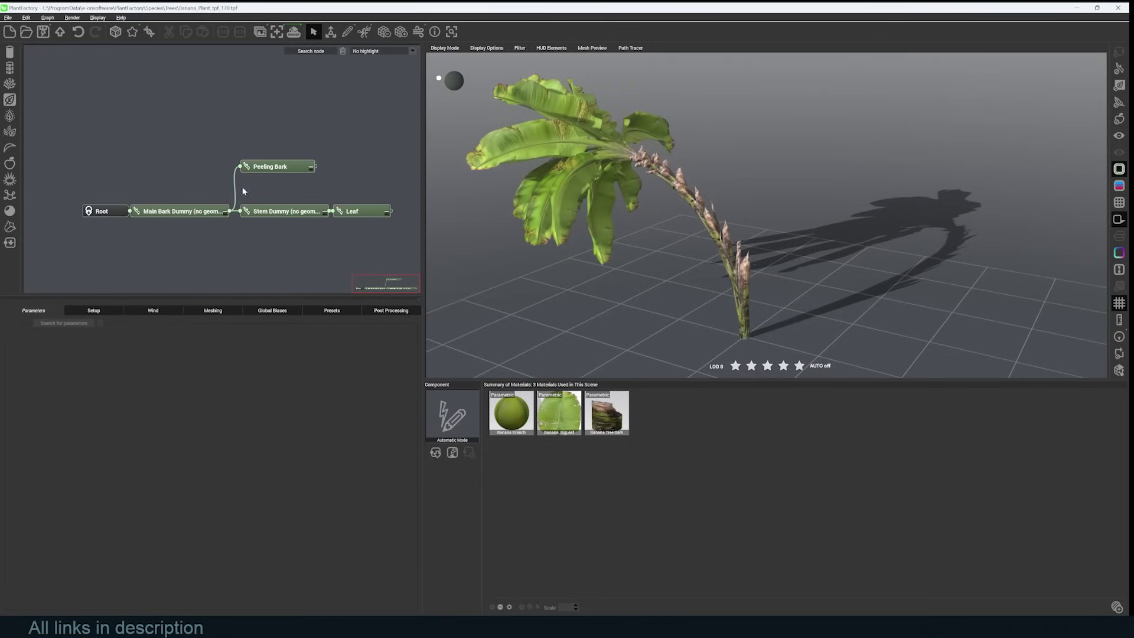
{"action": "left_click", "coordinate": [141, 215]}
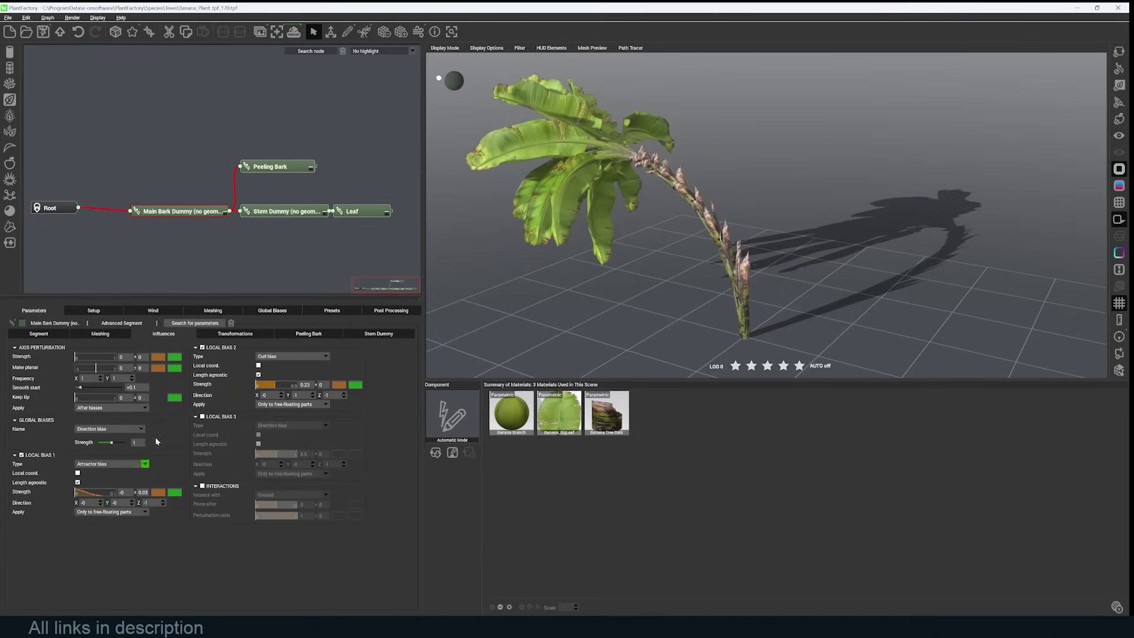
{"action": "left_click", "coordinate": [729, 247]}
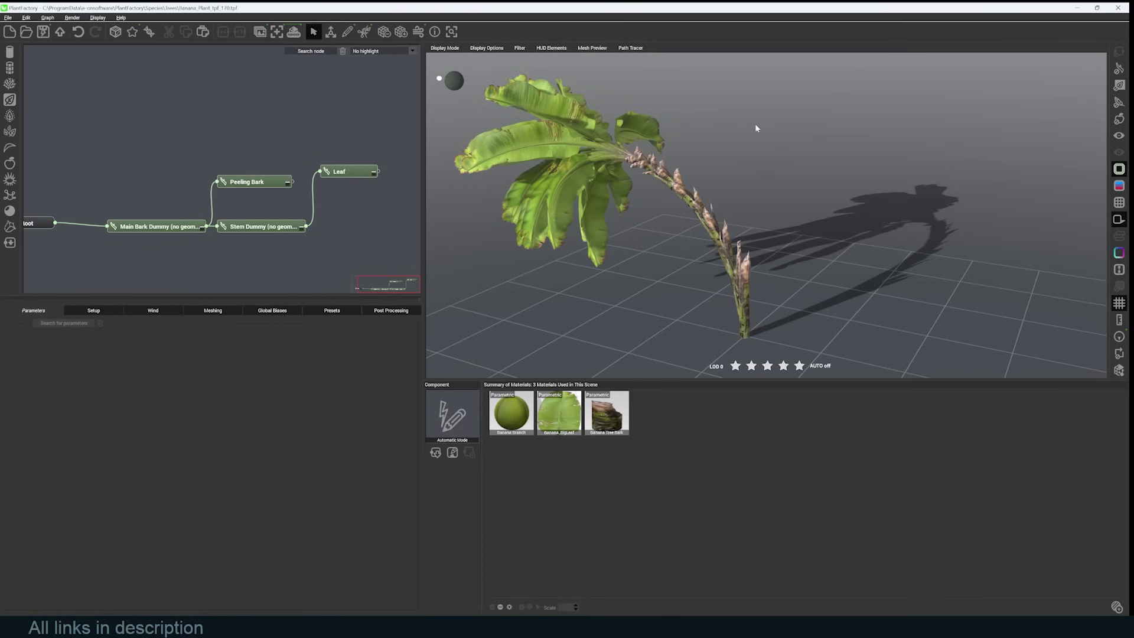
Step: Reopen the species library, scroll through its categories and dismiss the New Collection dialog
{"action": "left_click", "coordinate": [25, 34]}
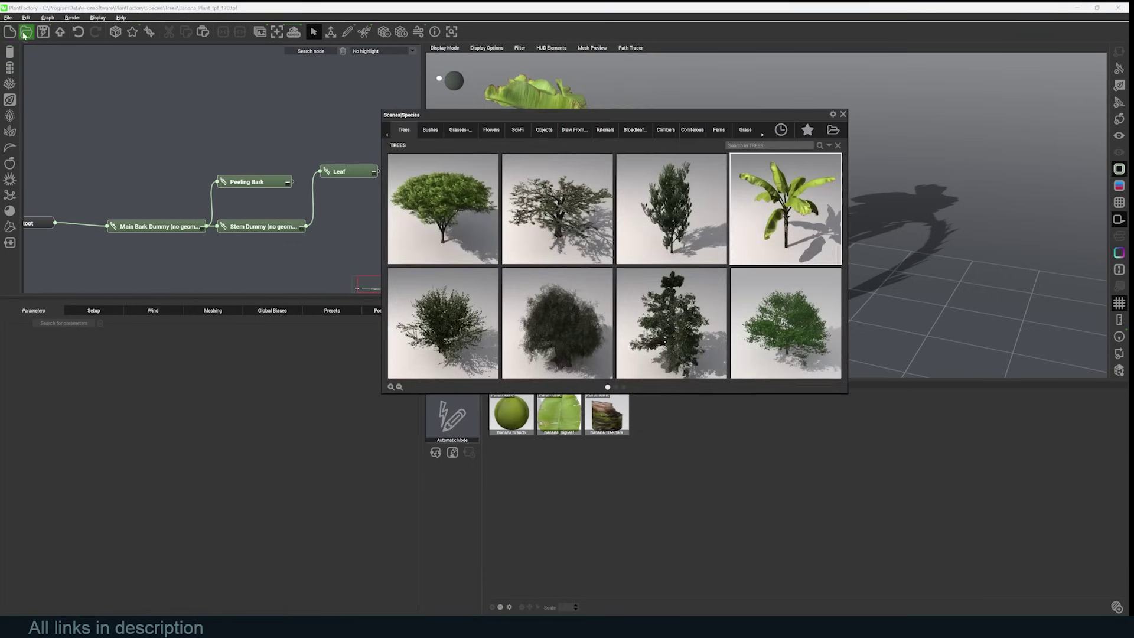
{"action": "scroll", "coordinate": [823, 266], "scroll_direction": "down", "scroll_amount": 1}
{"action": "scroll", "coordinate": [809, 267], "scroll_direction": "up", "scroll_amount": 1}
{"action": "scroll", "coordinate": [807, 267], "scroll_direction": "down", "scroll_amount": 1}
{"action": "scroll", "coordinate": [807, 267], "scroll_direction": "up", "scroll_amount": 1}
{"action": "left_click", "coordinate": [761, 135]}
{"action": "left_click", "coordinate": [762, 135]}
{"action": "left_click", "coordinate": [762, 135]}
{"action": "left_click", "coordinate": [762, 135]}
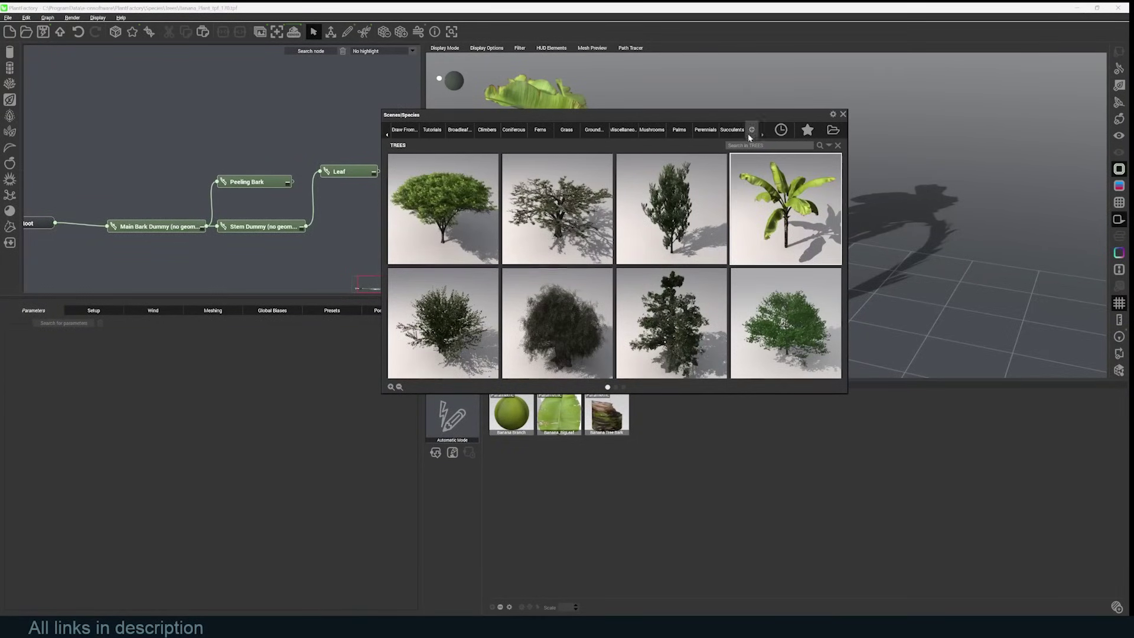
{"action": "left_click", "coordinate": [751, 130]}
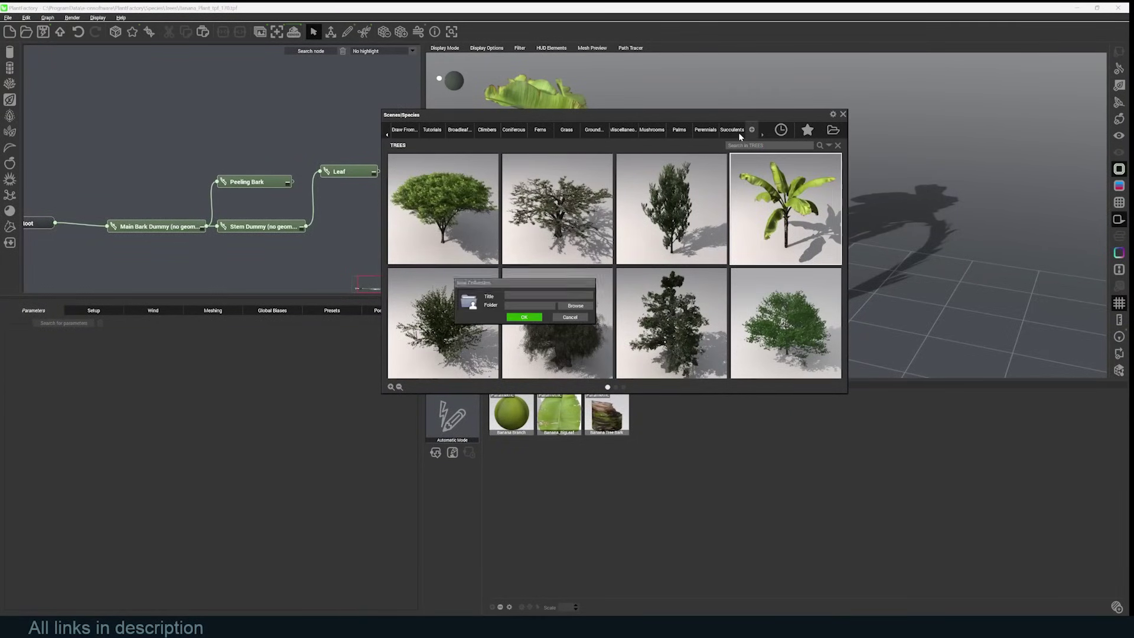
{"action": "key", "text": "Escape"}
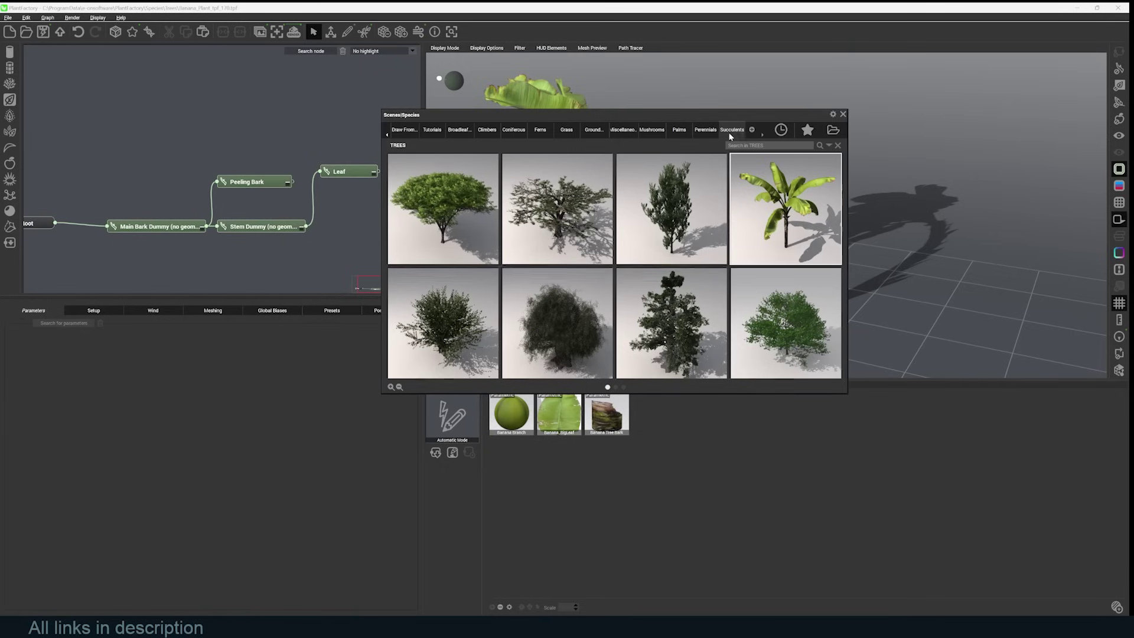
Step: Browse the Succulents, Palms, Mushrooms and Miscellaneous categories, ending on Ground Covers
{"action": "left_click", "coordinate": [730, 131]}
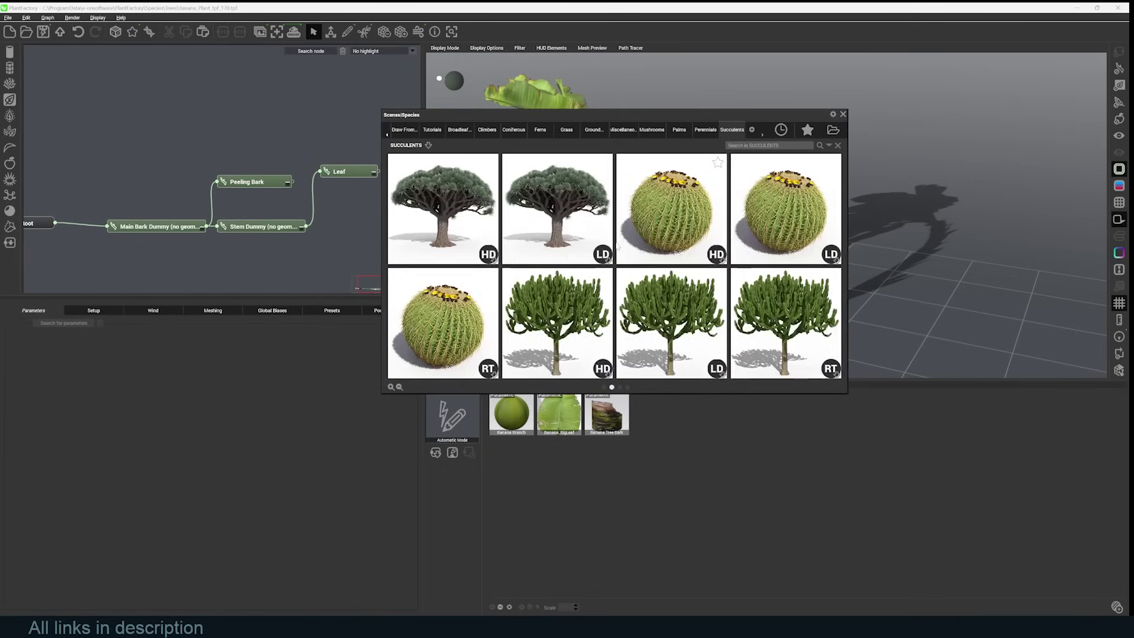
{"action": "scroll", "coordinate": [617, 246], "scroll_direction": "down", "scroll_amount": 1}
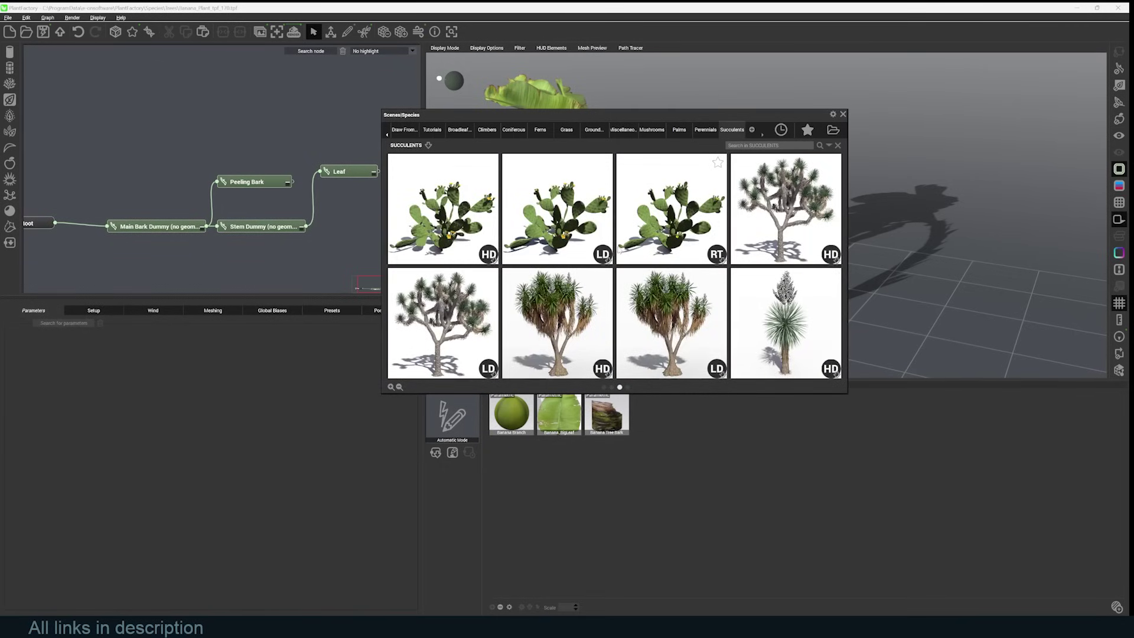
{"action": "scroll", "coordinate": [618, 249], "scroll_direction": "down", "scroll_amount": 1}
{"action": "left_click", "coordinate": [678, 130]}
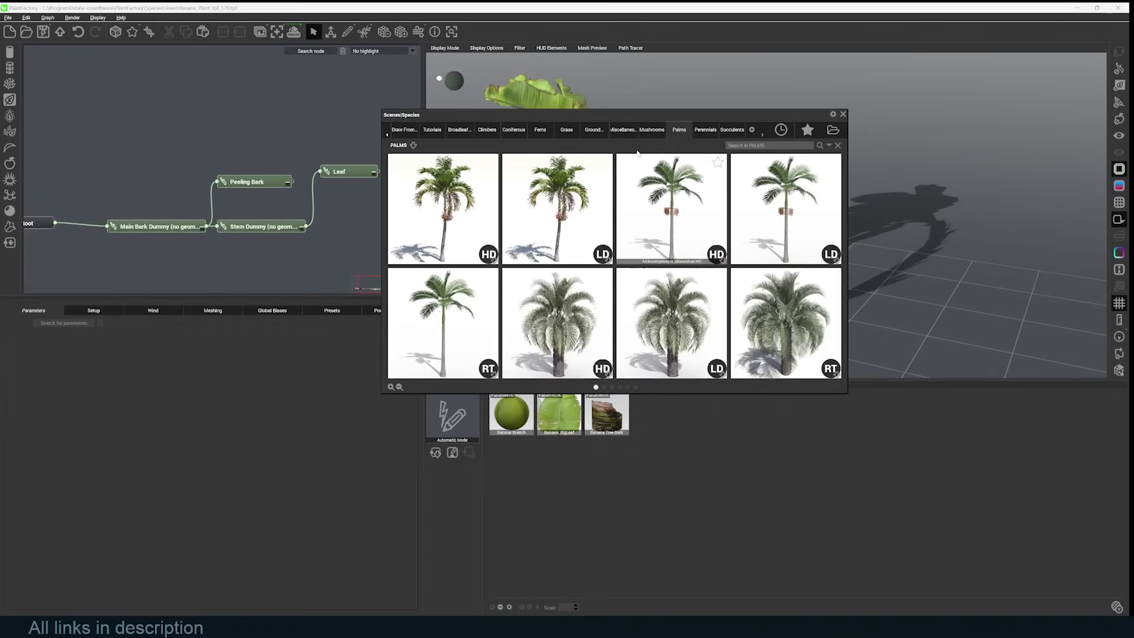
{"action": "left_click", "coordinate": [655, 129]}
{"action": "left_click", "coordinate": [610, 129]}
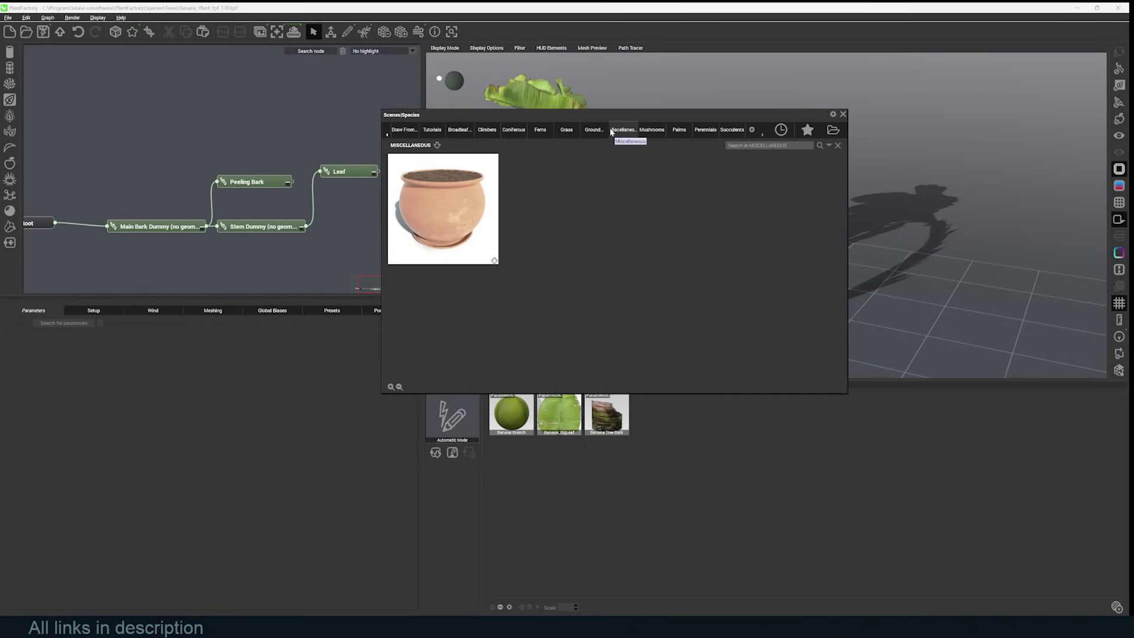
{"action": "left_click", "coordinate": [593, 130]}
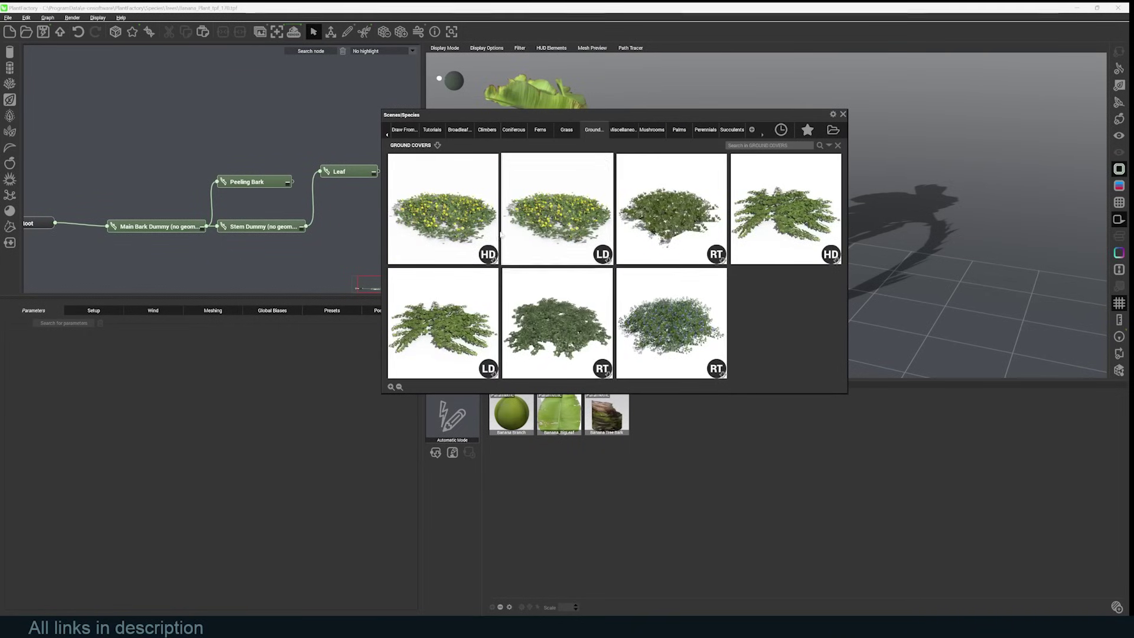
Step: Load a ground cover preset and follow its extra-assets link to the e-on free downloads page
{"action": "double_click", "coordinate": [566, 222]}
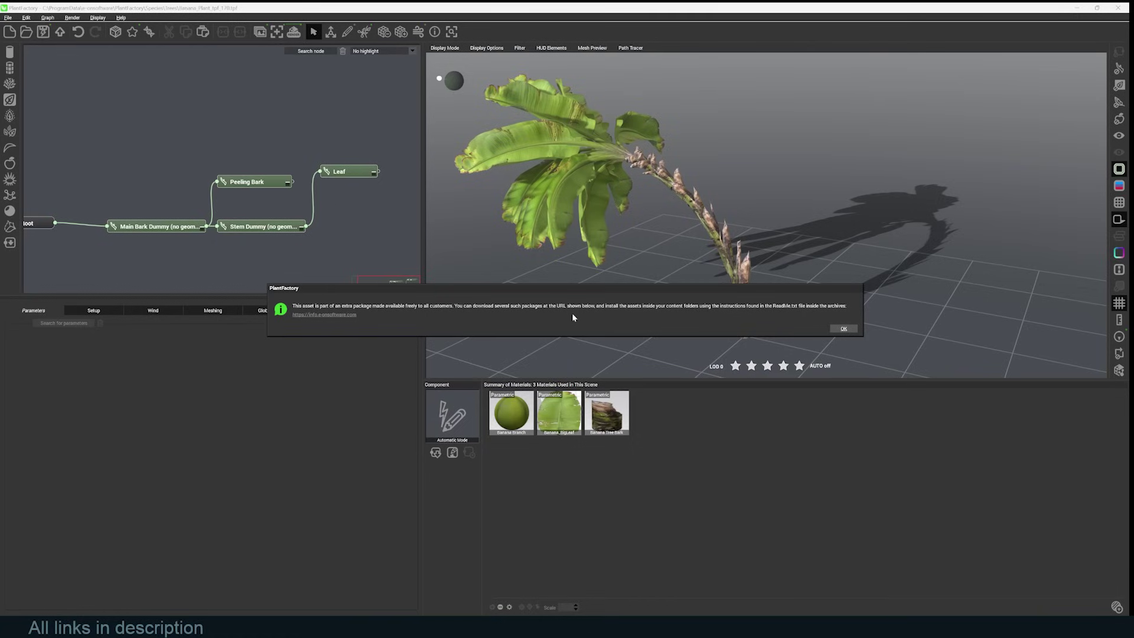
{"action": "left_click", "coordinate": [320, 314]}
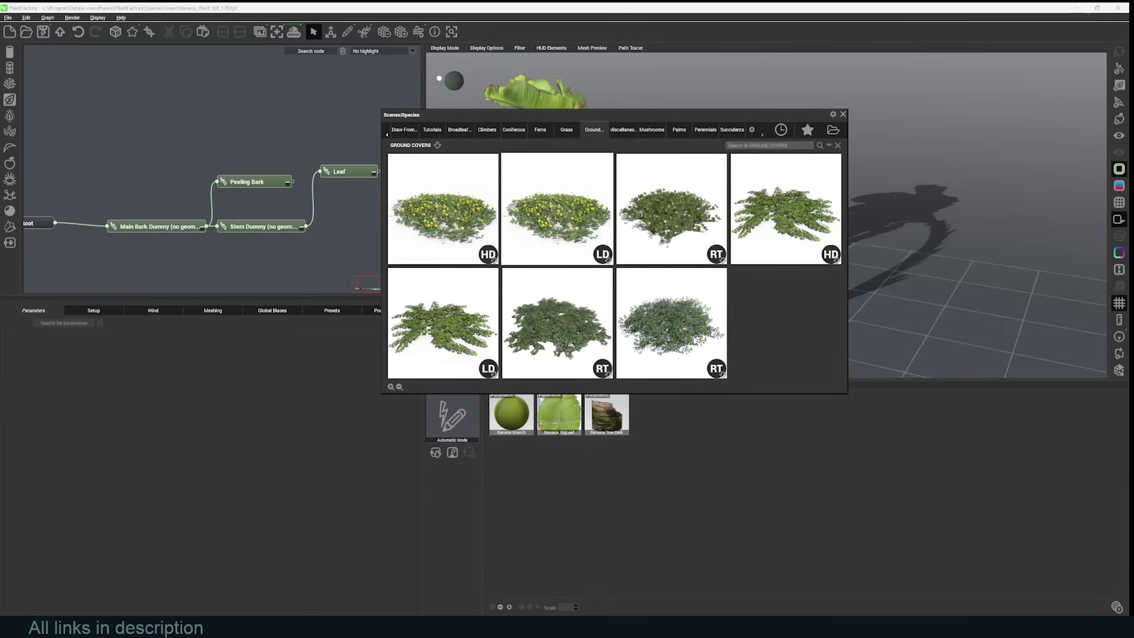
Step: Bring the e-on software web page in Chrome forward and maximize the browser window
{"action": "mouse_move", "coordinate": [210, 627]}
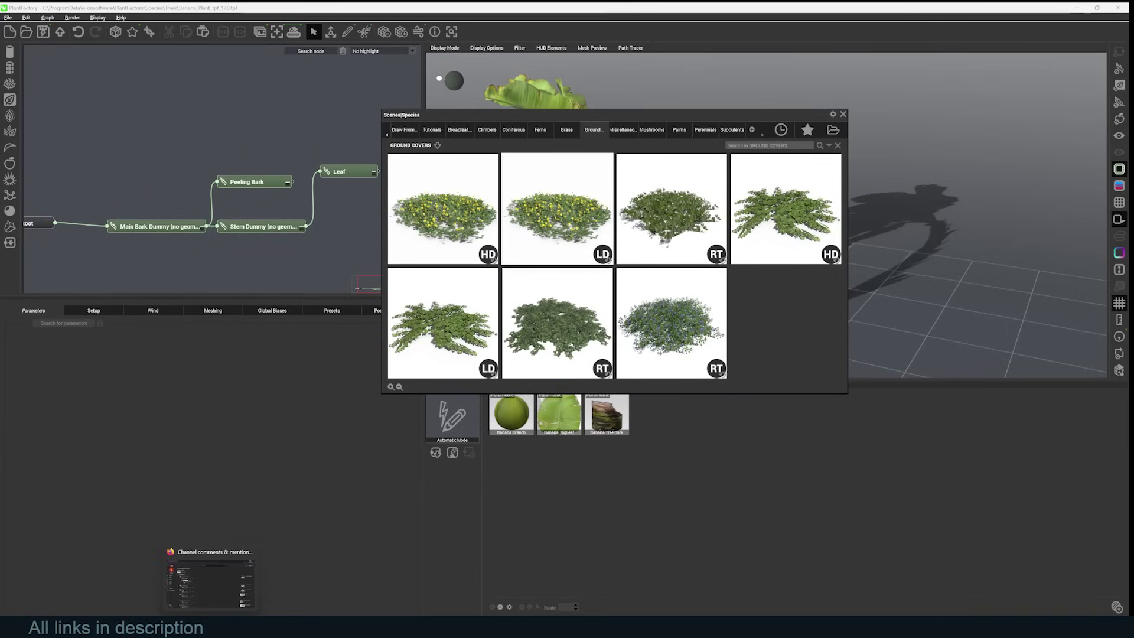
{"action": "mouse_move", "coordinate": [296, 627]}
{"action": "left_click", "coordinate": [378, 585]}
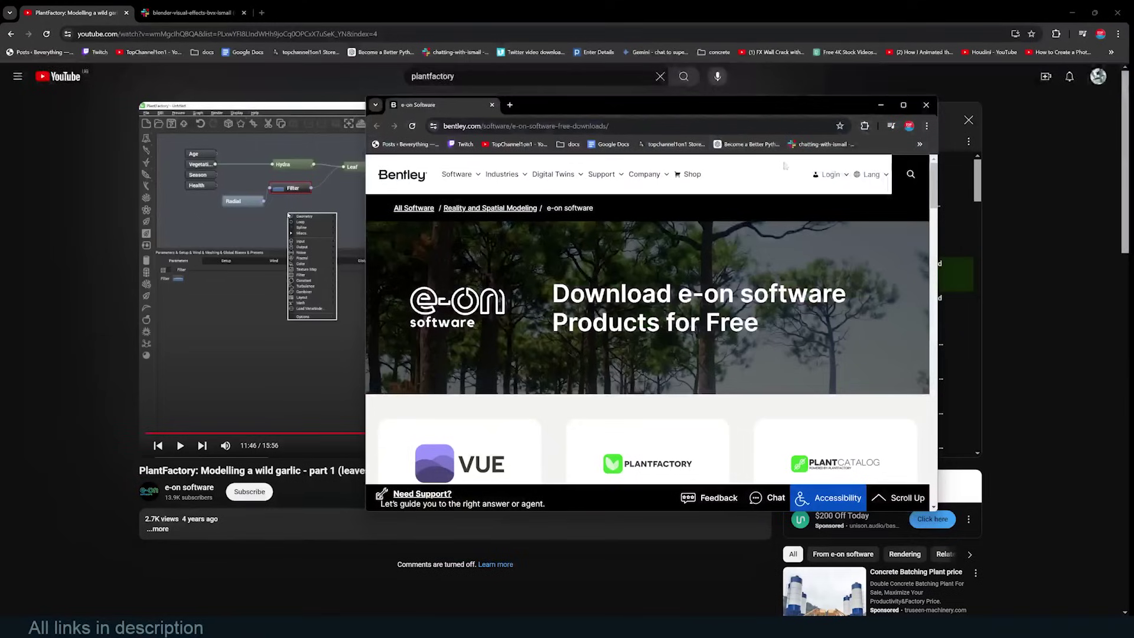
{"action": "left_click", "coordinate": [904, 105]}
{"action": "scroll", "coordinate": [430, 290], "scroll_direction": "down", "scroll_amount": 4}
{"action": "scroll", "coordinate": [429, 291], "scroll_direction": "up", "scroll_amount": 4}
{"action": "scroll", "coordinate": [429, 290], "scroll_direction": "down", "scroll_amount": 3}
{"action": "scroll", "coordinate": [430, 291], "scroll_direction": "up", "scroll_amount": 1}
Step: Download Extra_Content_2021.1_R6.zip from the Additional 3D Asset Collections on the Downloads page
{"action": "left_click", "coordinate": [430, 290]}
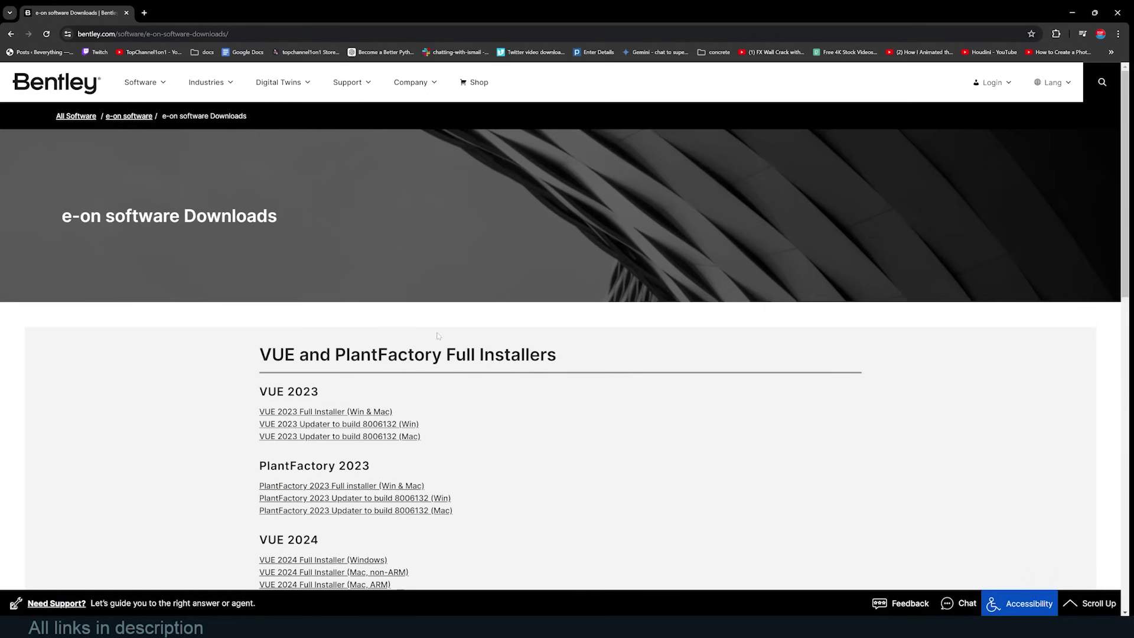
{"action": "scroll", "coordinate": [304, 351], "scroll_direction": "down", "scroll_amount": 12}
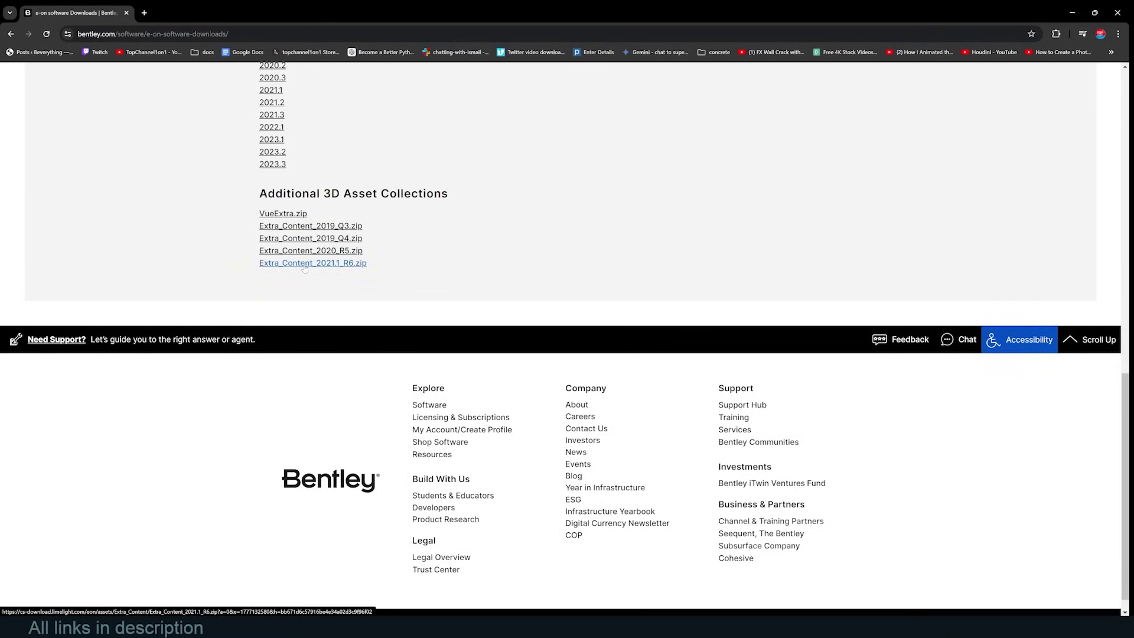
{"action": "left_click", "coordinate": [305, 264]}
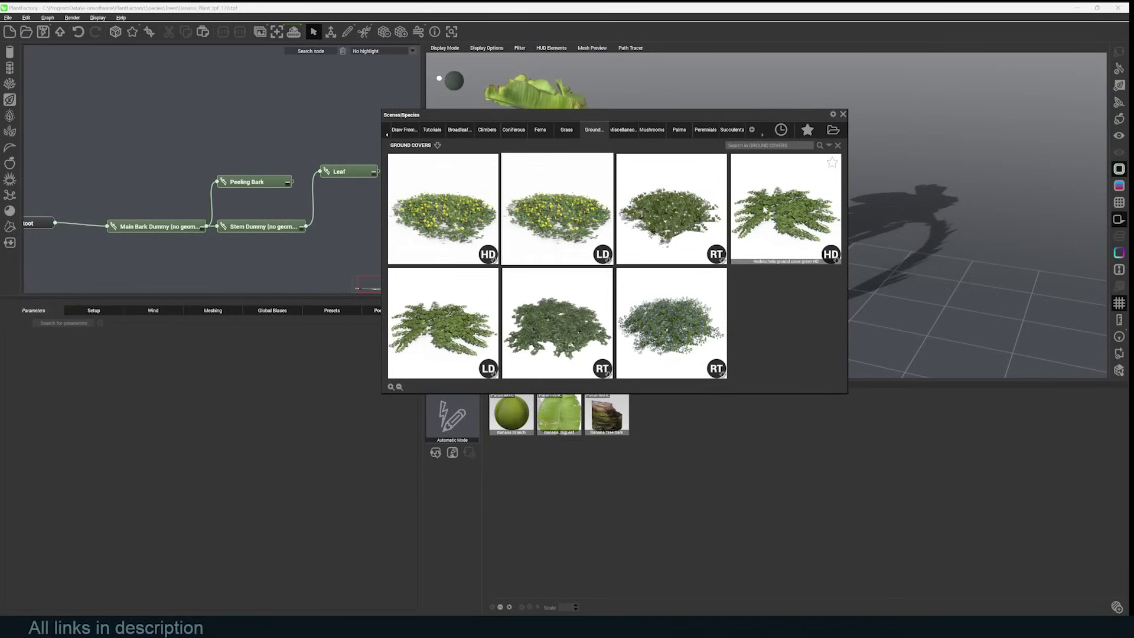
Step: Start a plant from the Draw From Scratch palm template without saving the banana scene, then sketch a curved trunk and side branch
{"action": "left_click", "coordinate": [404, 129]}
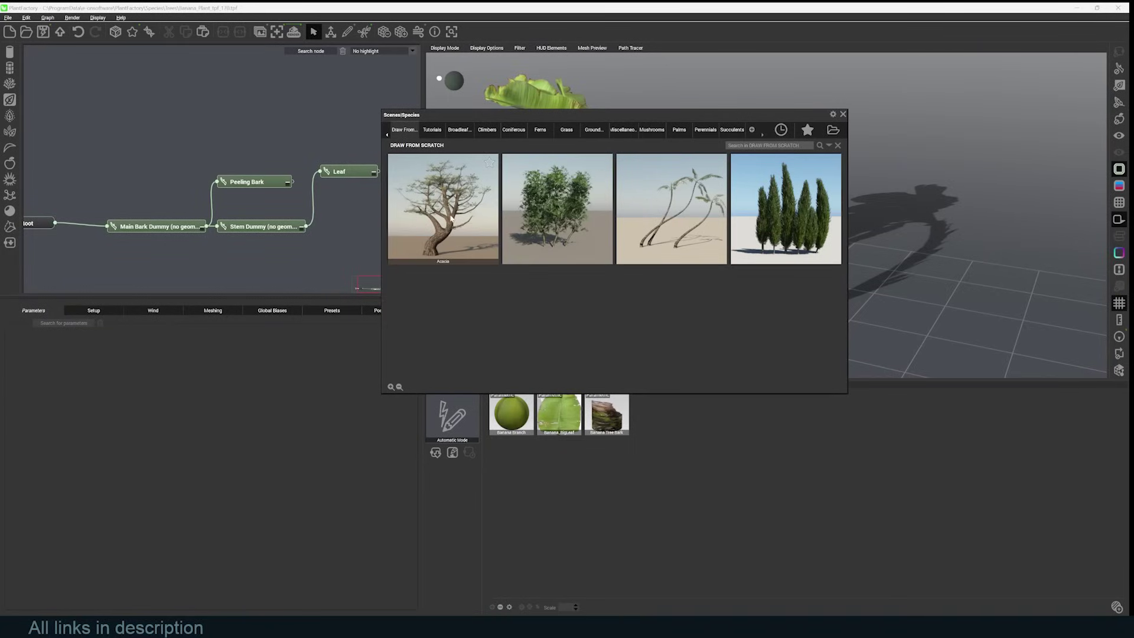
{"action": "double_click", "coordinate": [692, 218]}
{"action": "left_click", "coordinate": [585, 328]}
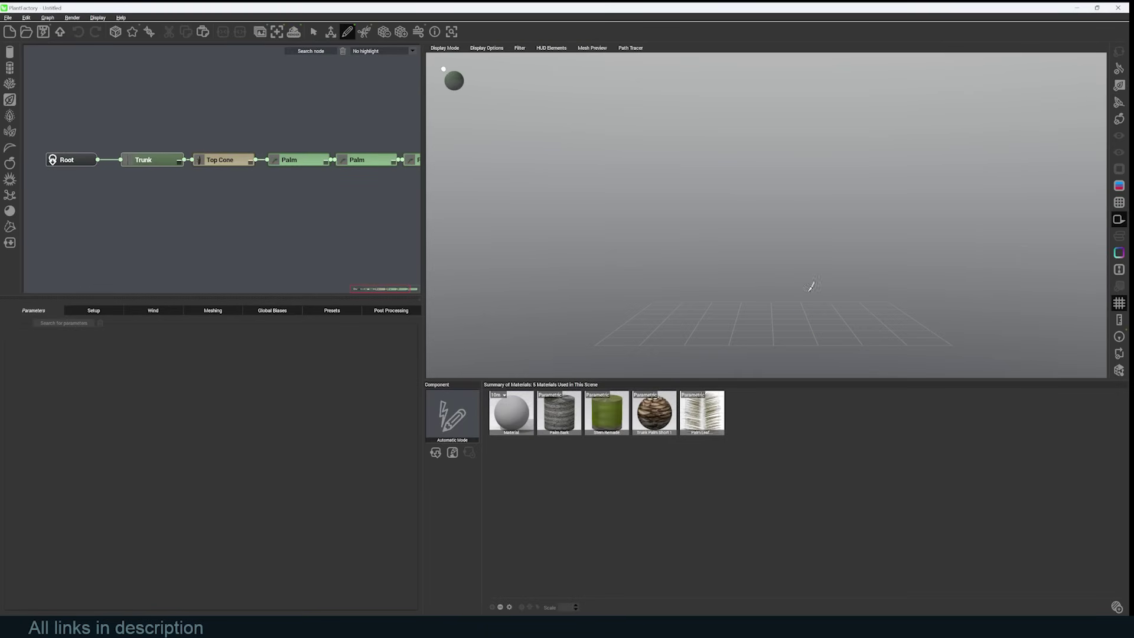
{"action": "mouse_move", "coordinate": [806, 326]}
{"action": "left_mouse_down"}
{"action": "mouse_move", "coordinate": [632, 172]}
{"action": "mouse_move", "coordinate": [673, 138]}
{"action": "left_mouse_up"}
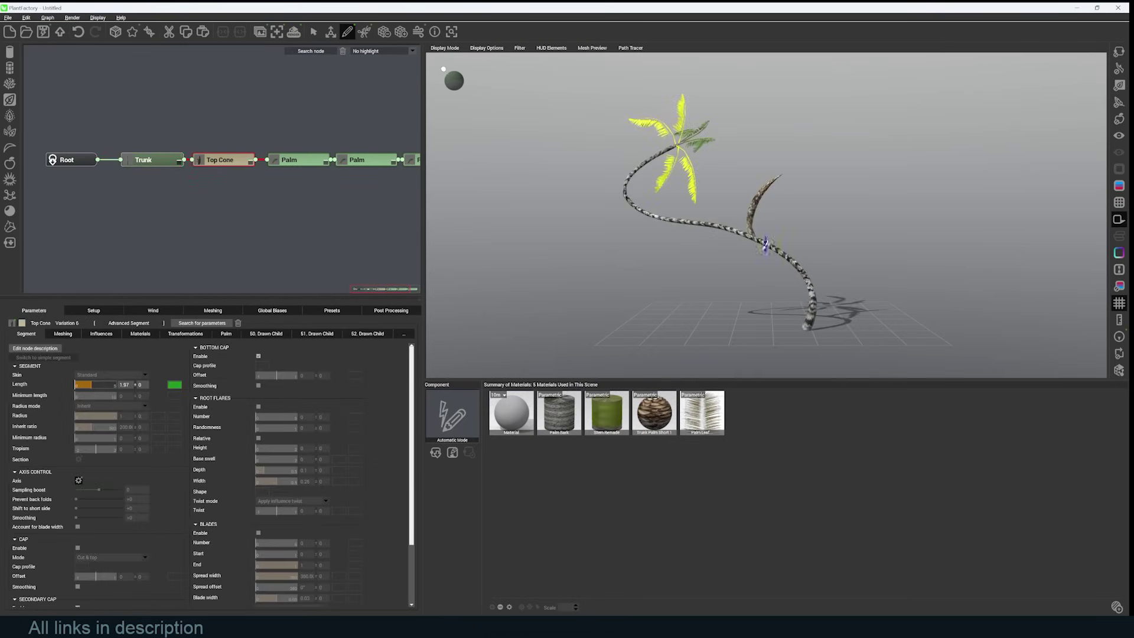
{"action": "left_click_drag", "start_coordinate": [731, 227], "coordinate": [692, 187]}
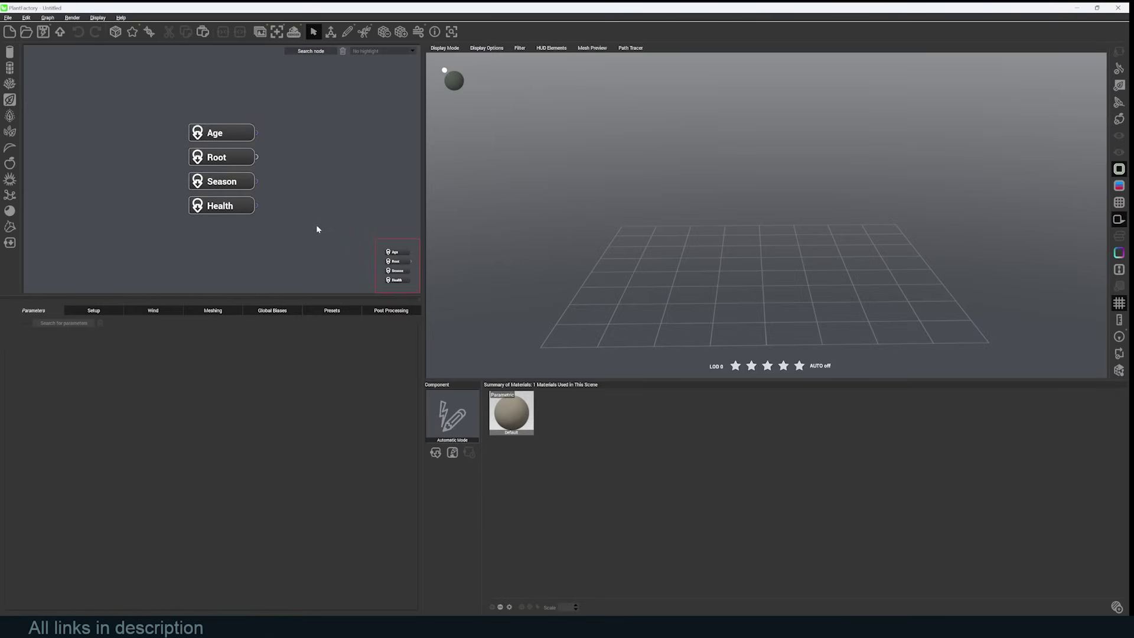
Step: Add an Advanced segment on the Root and set its length to 8.33
{"action": "left_click", "coordinate": [10, 68]}
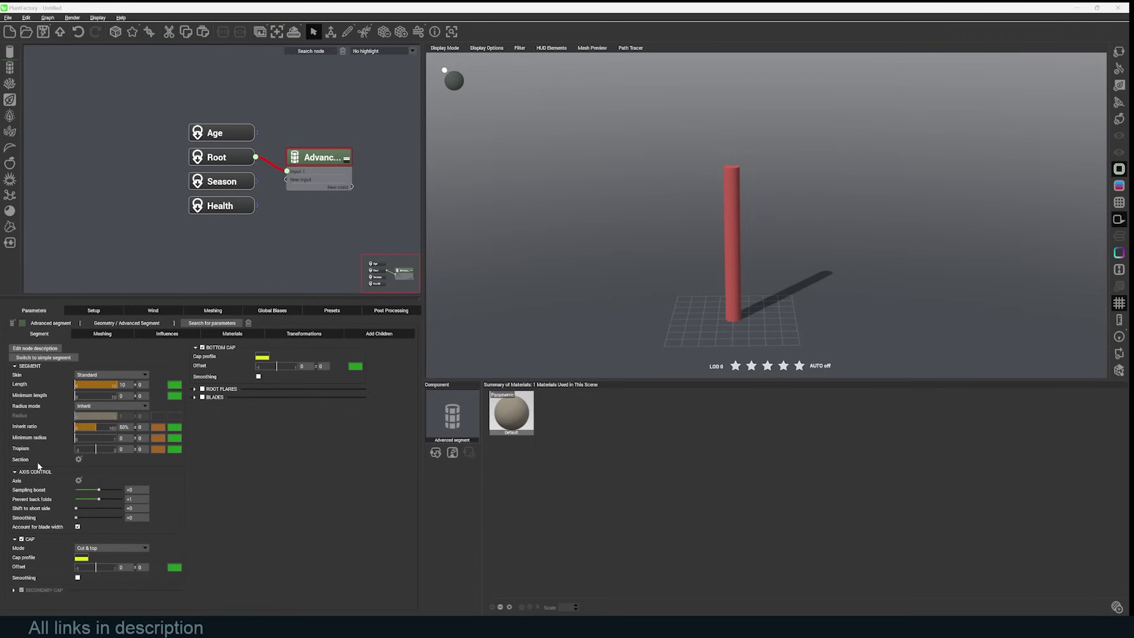
{"action": "left_click_drag", "start_coordinate": [110, 385], "coordinate": [91, 393]}
{"action": "left_click", "coordinate": [322, 169]}
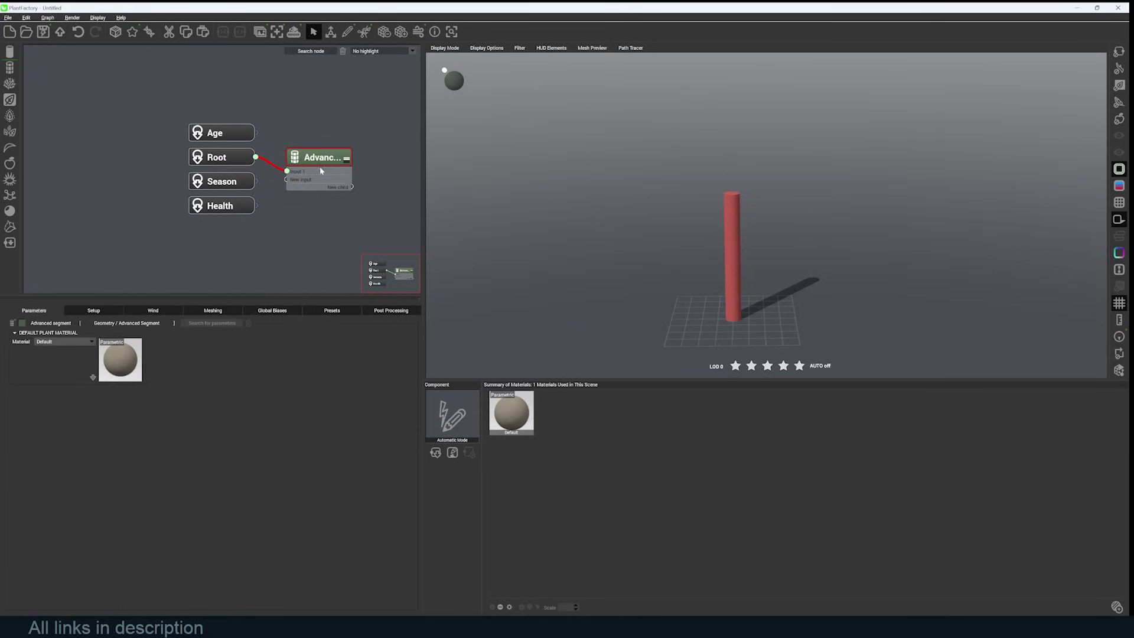
{"action": "left_click", "coordinate": [338, 160]}
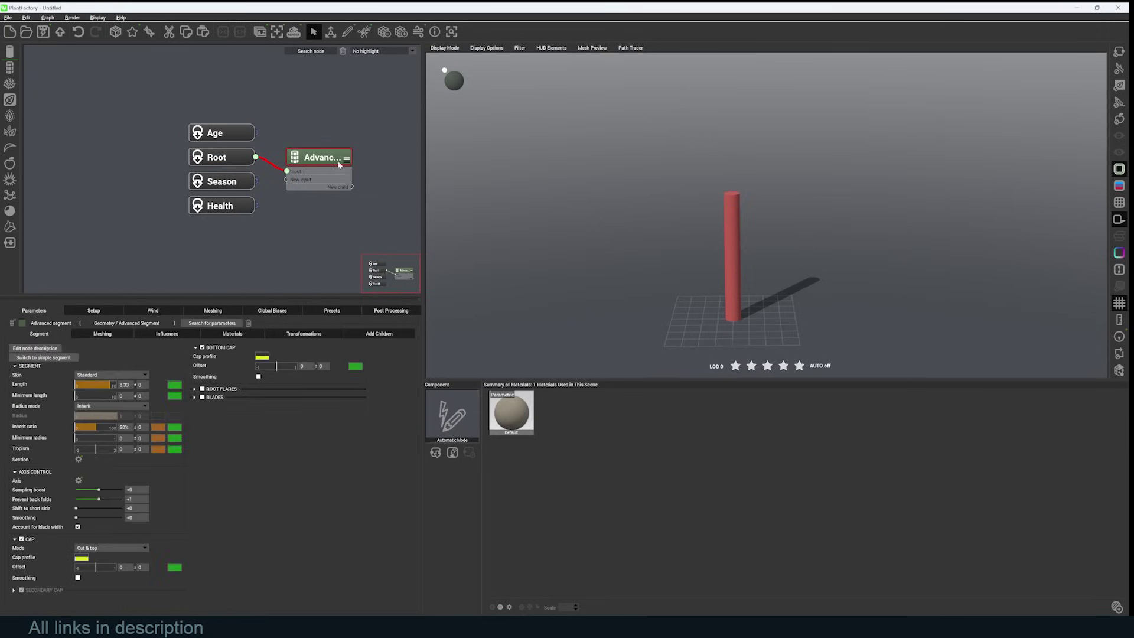
Step: Set the radius mode to User defined, radius 0.65, with a profile tapering to 0
{"action": "left_click", "coordinate": [137, 408]}
{"action": "left_click", "coordinate": [131, 413]}
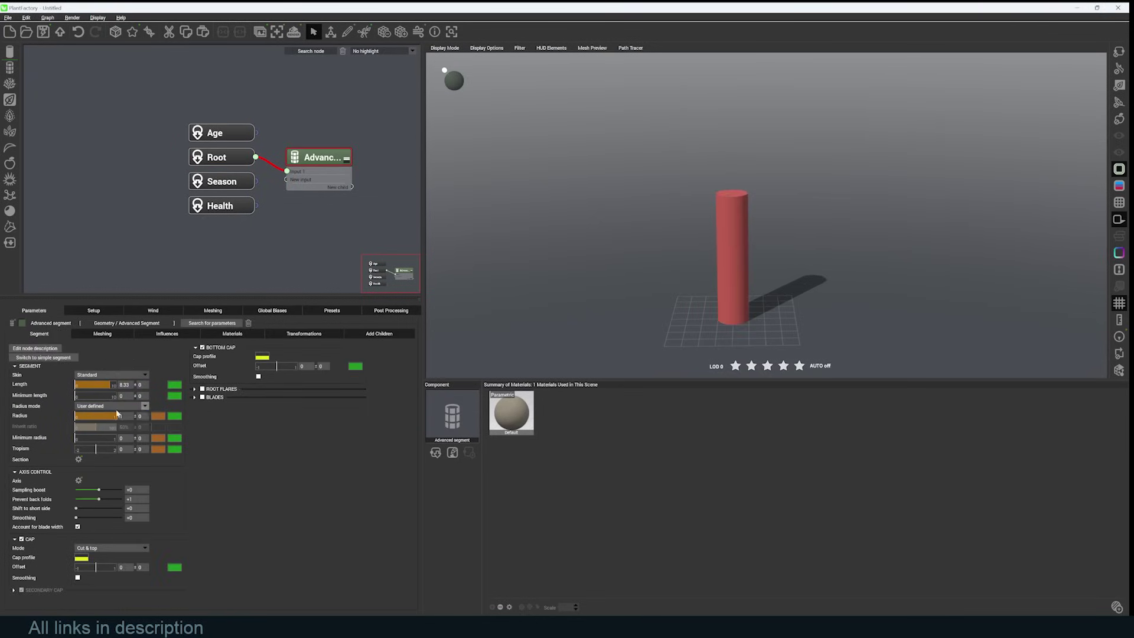
{"action": "left_click_drag", "start_coordinate": [115, 416], "coordinate": [101, 416]}
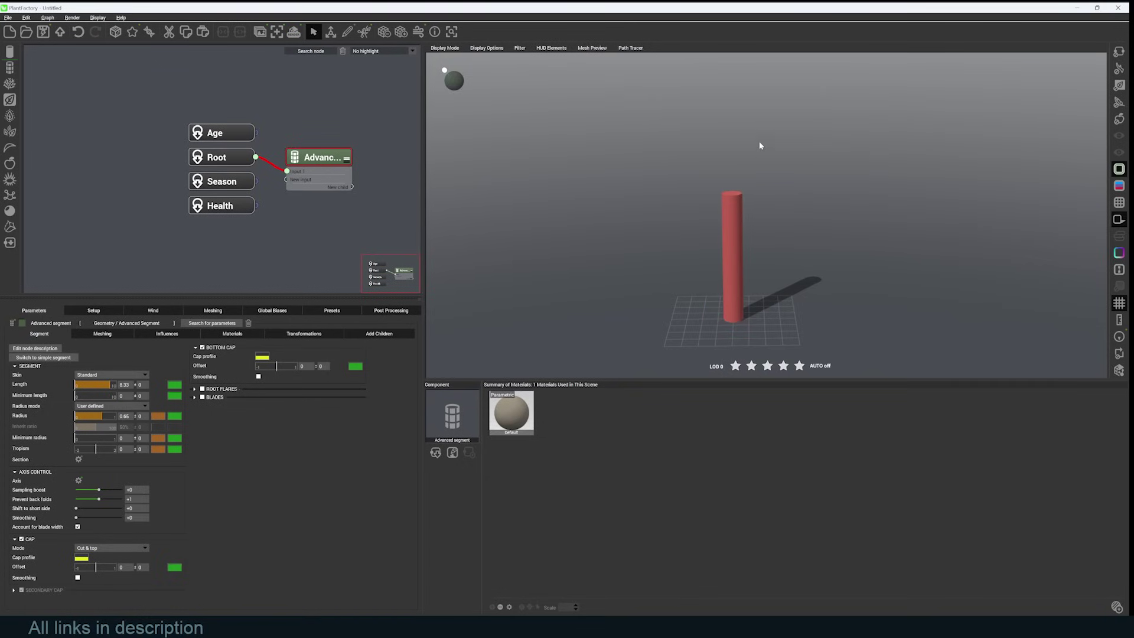
{"action": "left_click", "coordinate": [159, 417]}
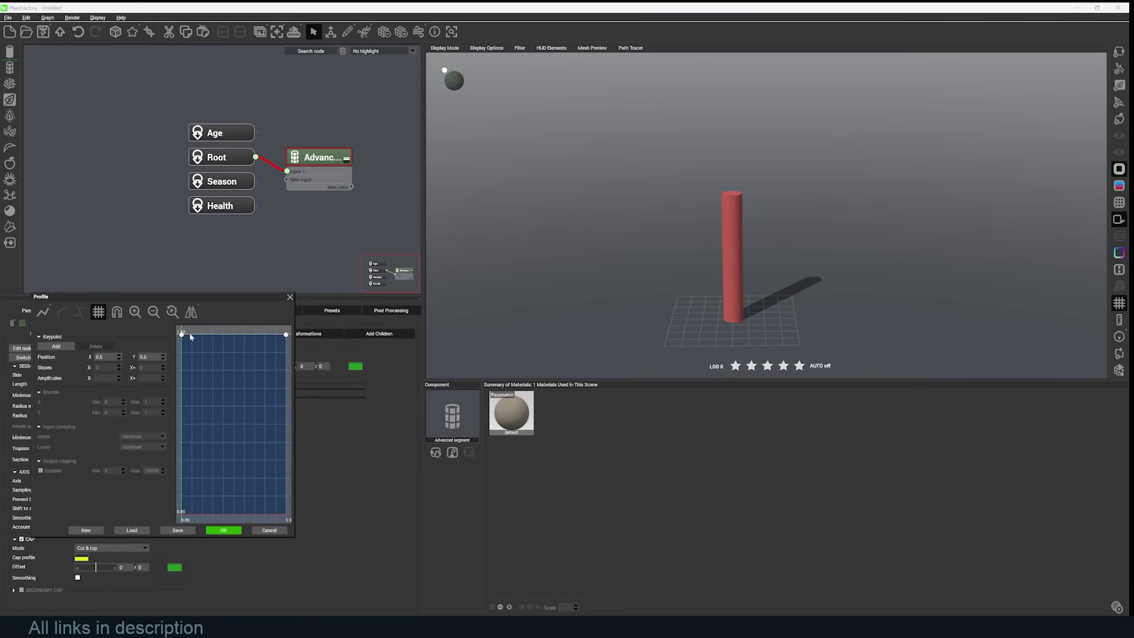
{"action": "left_click_drag", "start_coordinate": [284, 334], "coordinate": [286, 503]}
{"action": "left_click", "coordinate": [219, 531]}
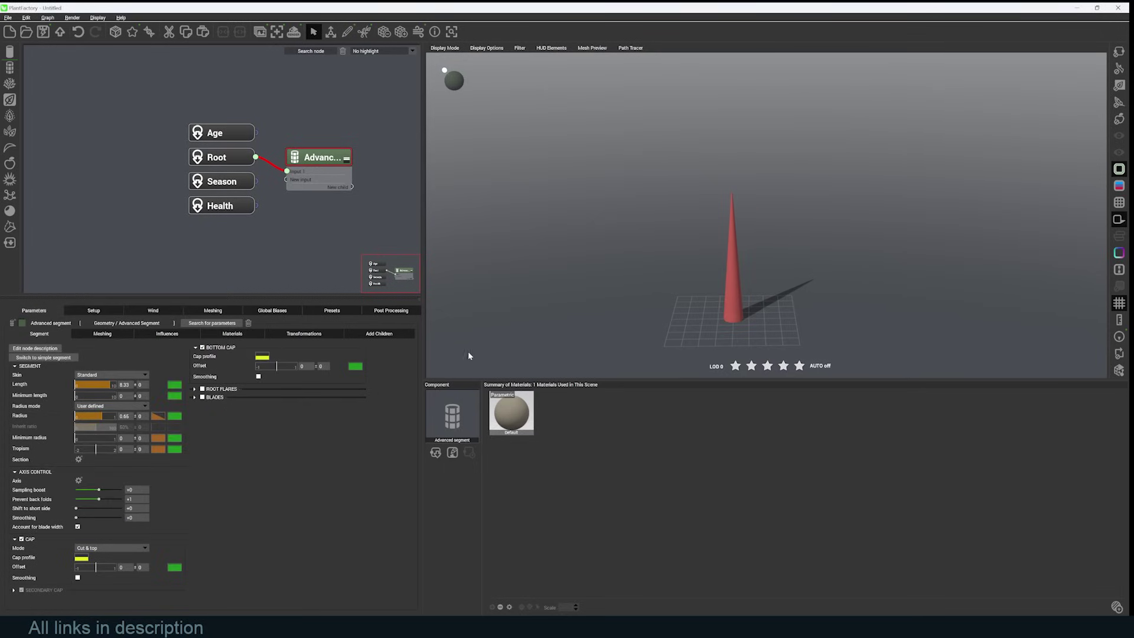
Step: Enable axis perturbation on the trunk with strength 1.63 and frequency 0.86
{"action": "left_click", "coordinate": [155, 332]}
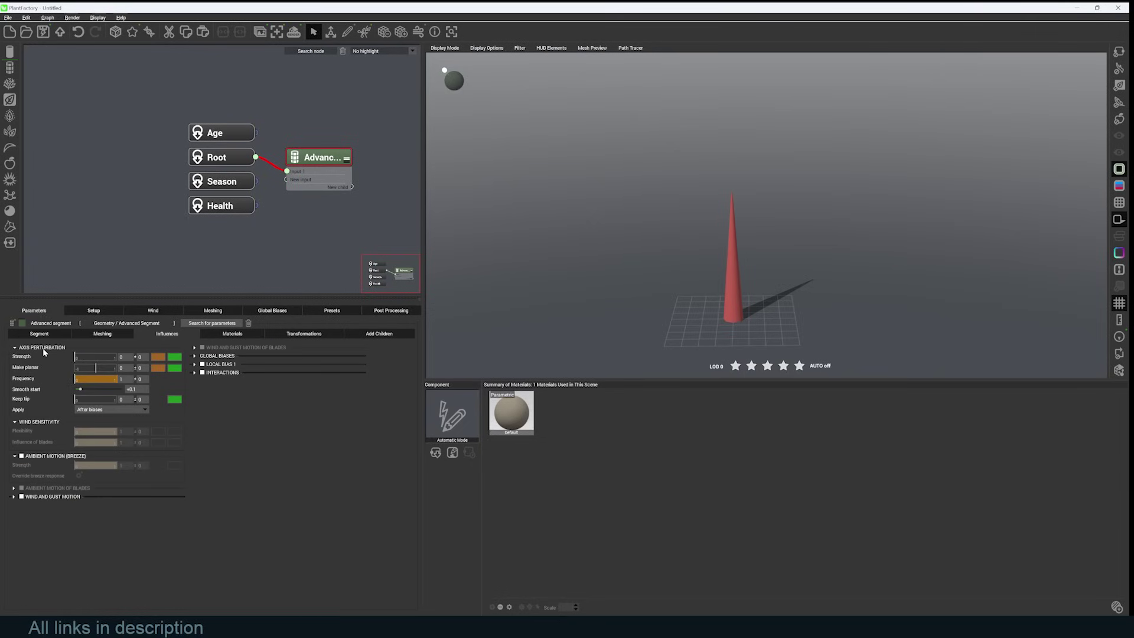
{"action": "mouse_move", "coordinate": [75, 357]}
{"action": "left_mouse_down"}
{"action": "mouse_move", "coordinate": [187, 356]}
{"action": "mouse_move", "coordinate": [88, 358]}
{"action": "mouse_move", "coordinate": [110, 378]}
{"action": "left_mouse_up"}
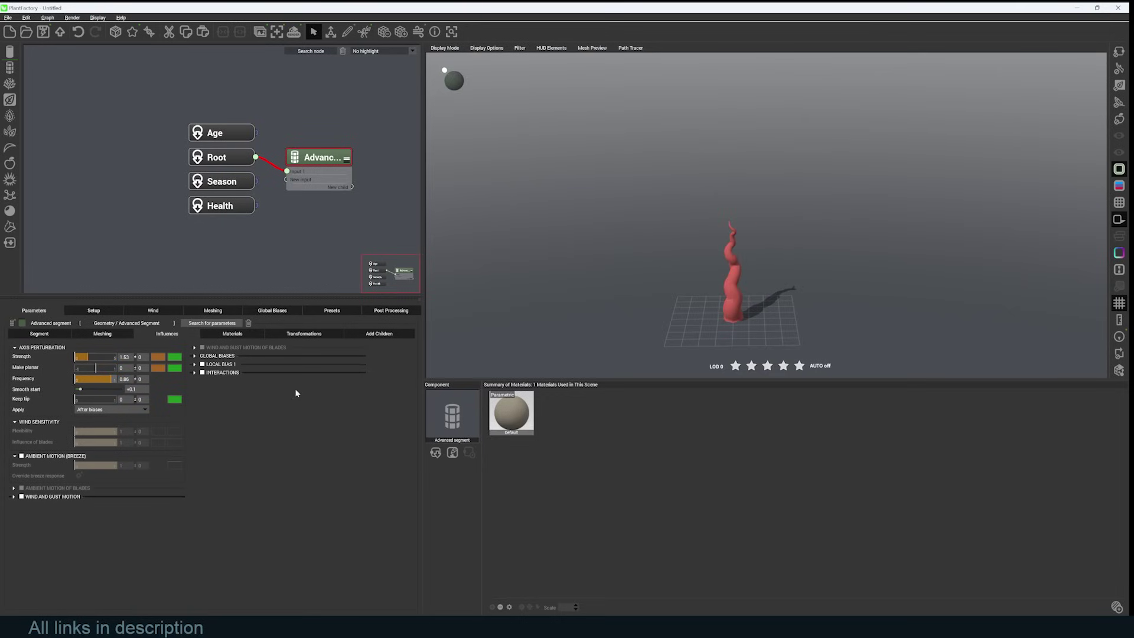
{"action": "mouse_move", "coordinate": [750, 301]}
{"action": "left_mouse_down"}
{"action": "mouse_move", "coordinate": [696, 296]}
{"action": "mouse_move", "coordinate": [782, 324]}
{"action": "mouse_move", "coordinate": [837, 207]}
{"action": "mouse_move", "coordinate": [814, 234]}
{"action": "mouse_move", "coordinate": [760, 223]}
{"action": "mouse_move", "coordinate": [795, 180]}
{"action": "left_mouse_up"}
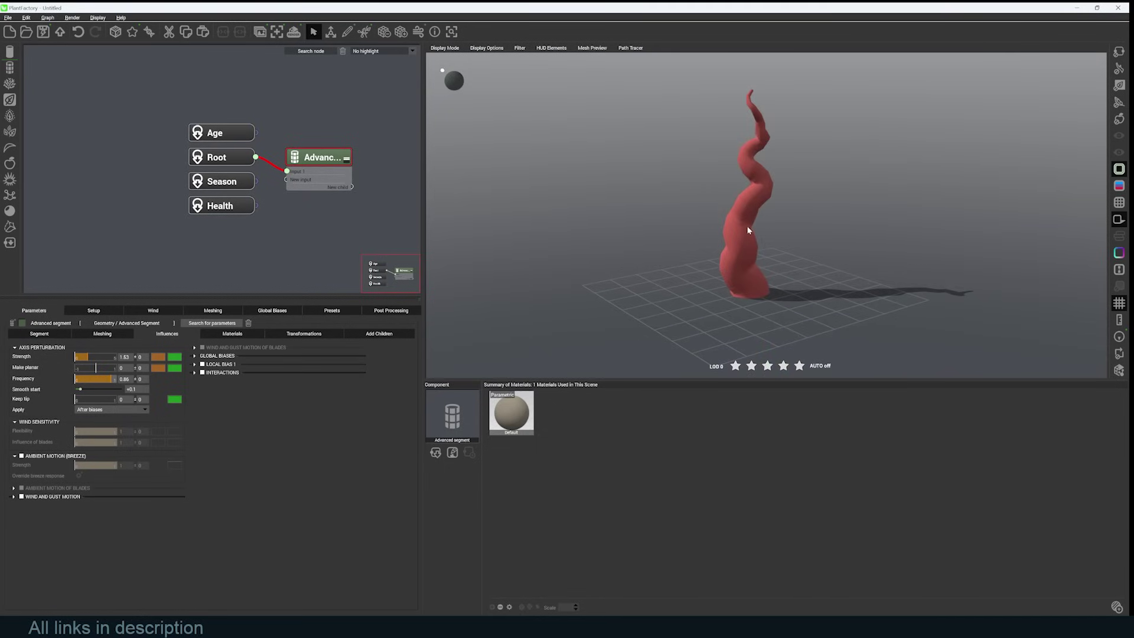
Step: Compare the trunk at LOD 2, LOD 1 and LOD 0, finishing on LOD 1
{"action": "left_click", "coordinate": [767, 365]}
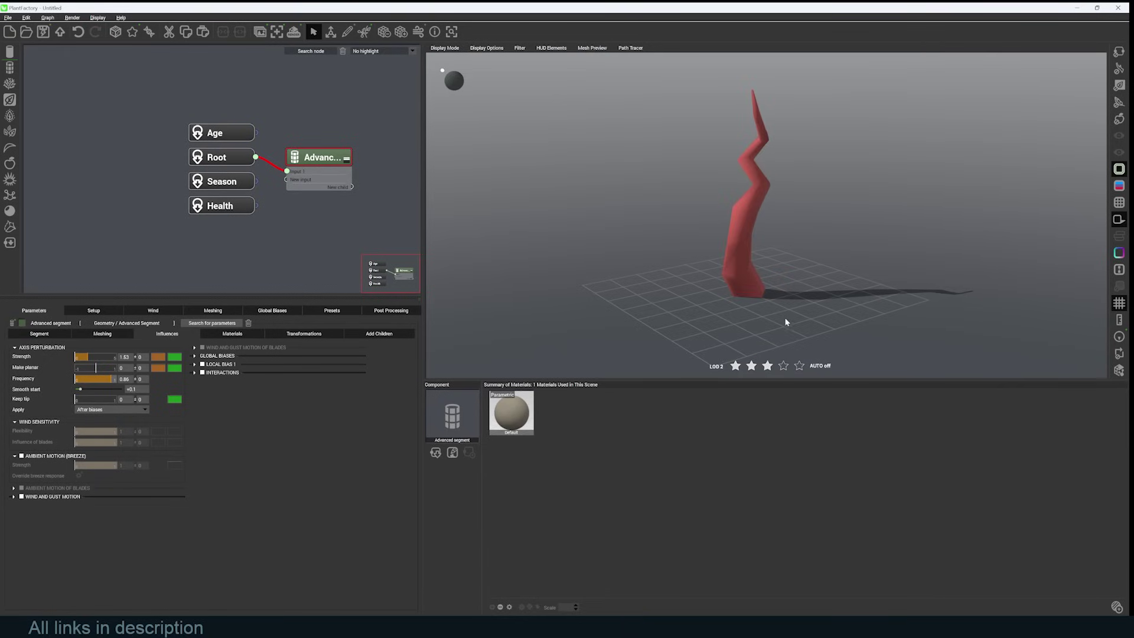
{"action": "left_click", "coordinate": [783, 365]}
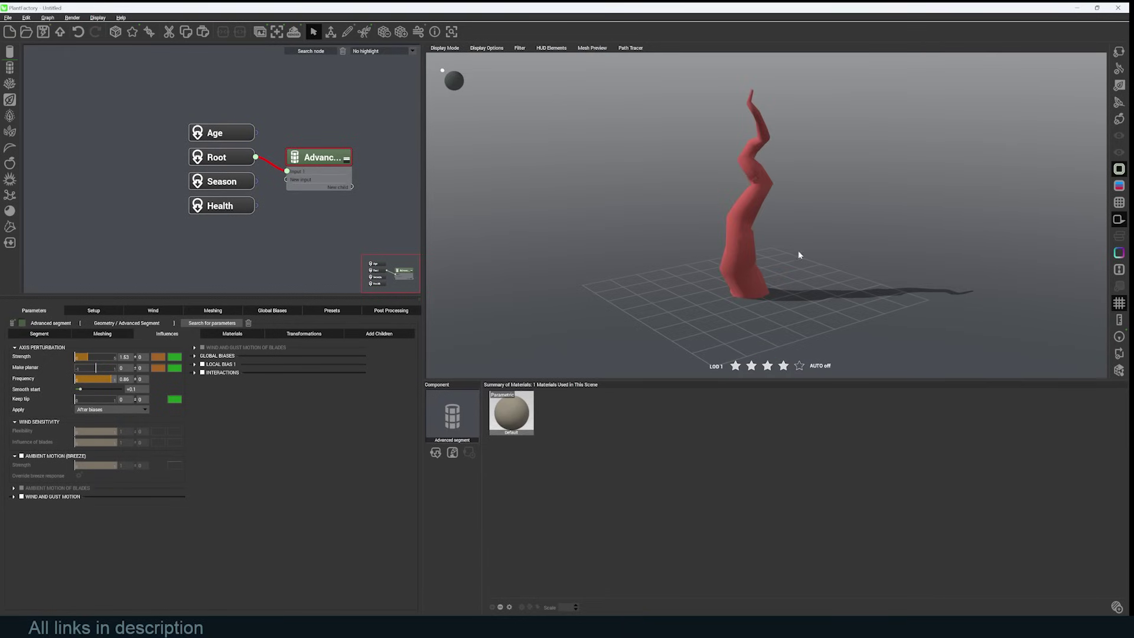
{"action": "left_click", "coordinate": [799, 366]}
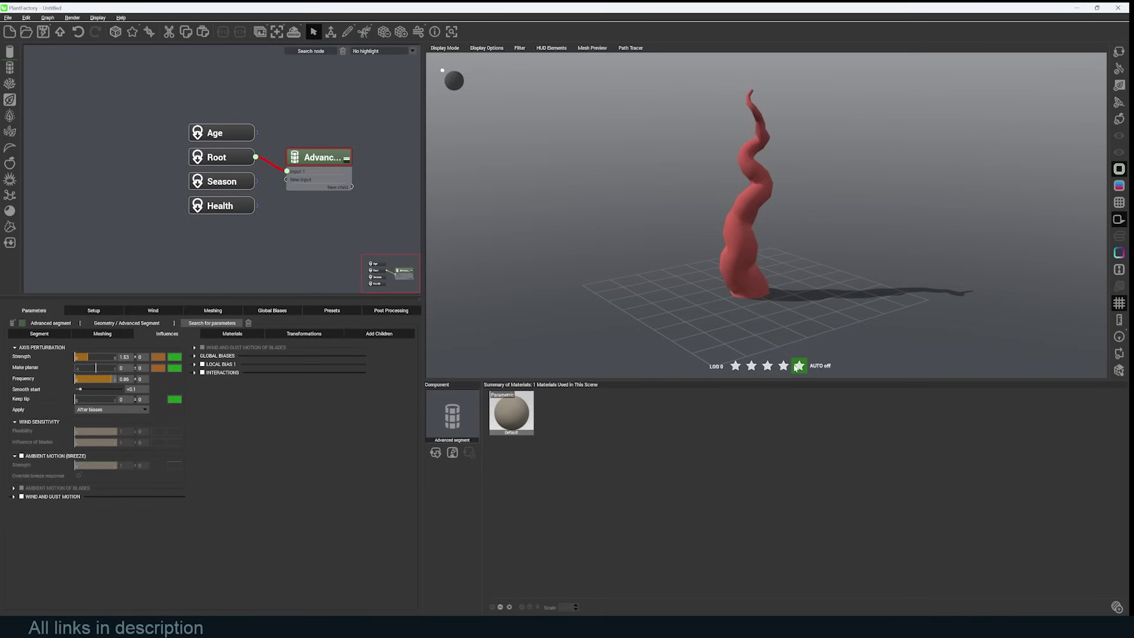
{"action": "left_click", "coordinate": [783, 366]}
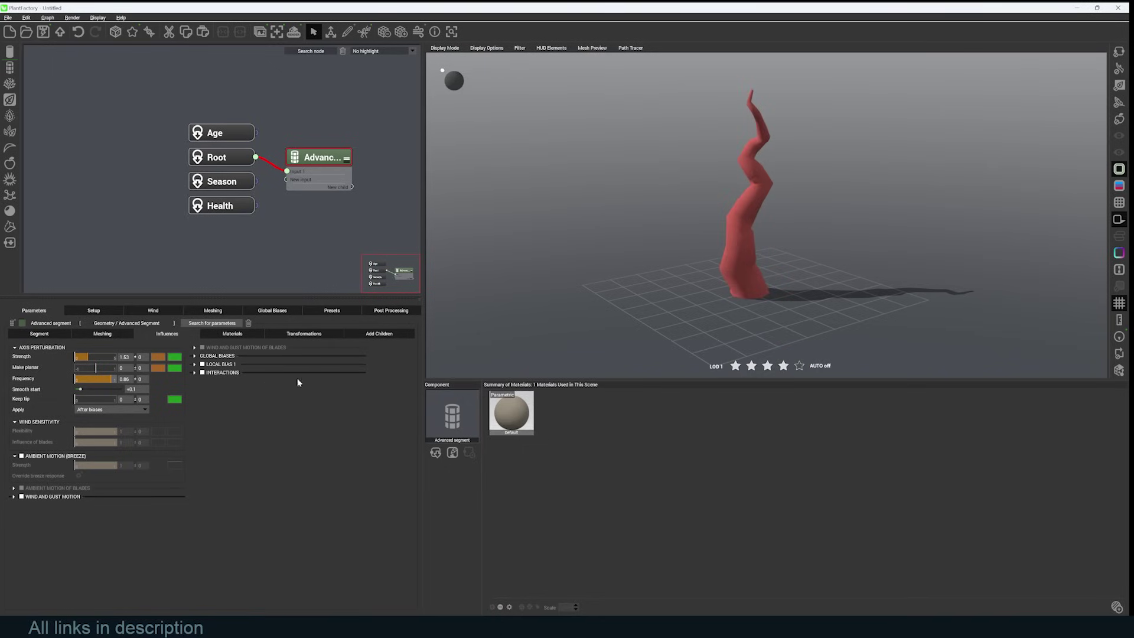
Step: Enable Local Bias 1 on the trunk and set its type to Curl bias
{"action": "left_click", "coordinate": [203, 365]}
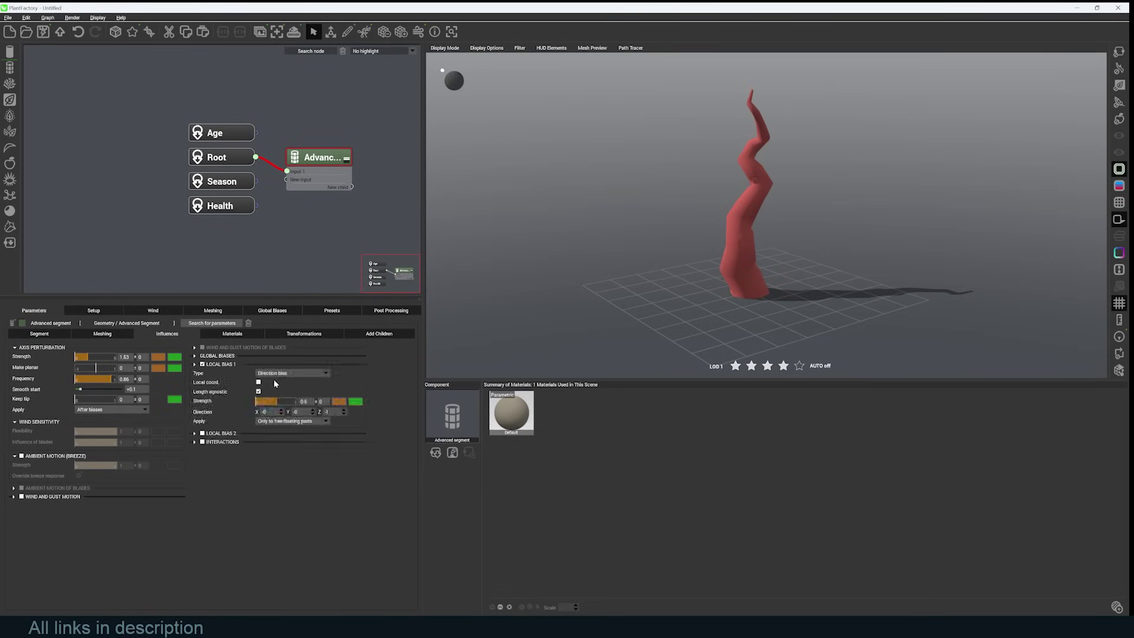
{"action": "left_click", "coordinate": [195, 364]}
{"action": "left_click", "coordinate": [324, 373]}
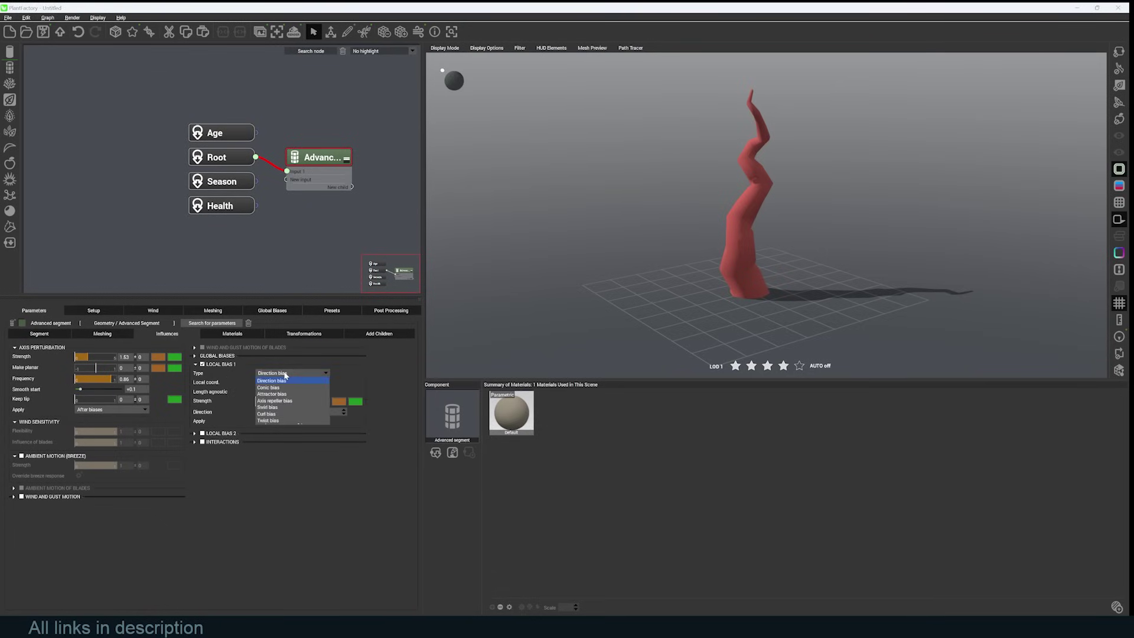
{"action": "left_click", "coordinate": [281, 414]}
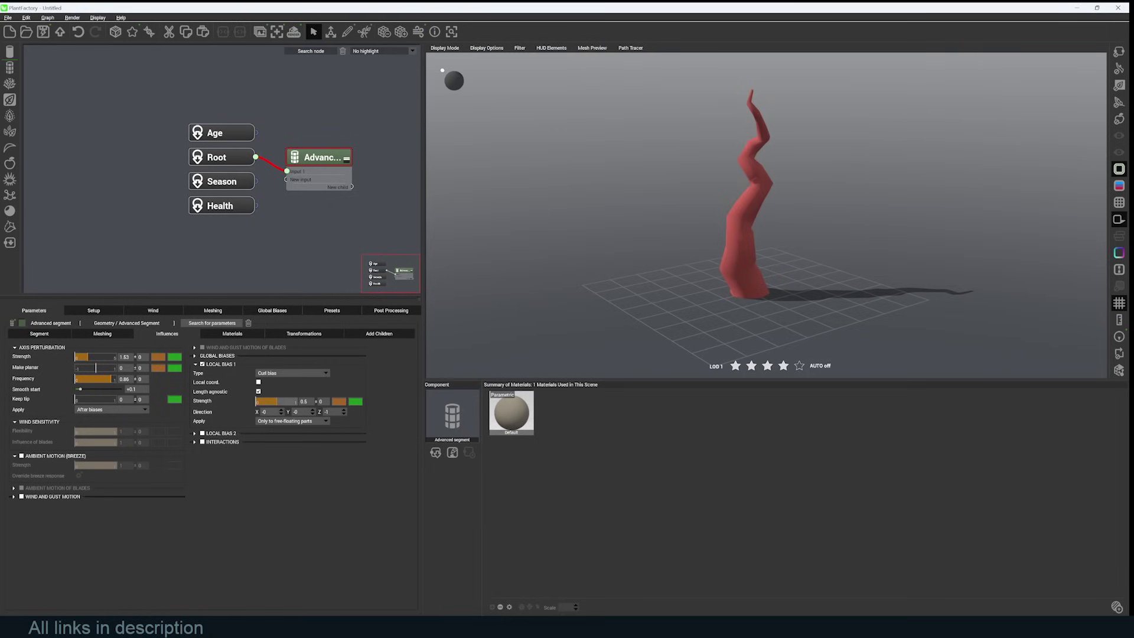
Step: Set the curl bias strength to 0.22 with direction Y set to 1
{"action": "left_click_drag", "start_coordinate": [282, 402], "coordinate": [346, 411]}
{"action": "left_click", "coordinate": [312, 409]}
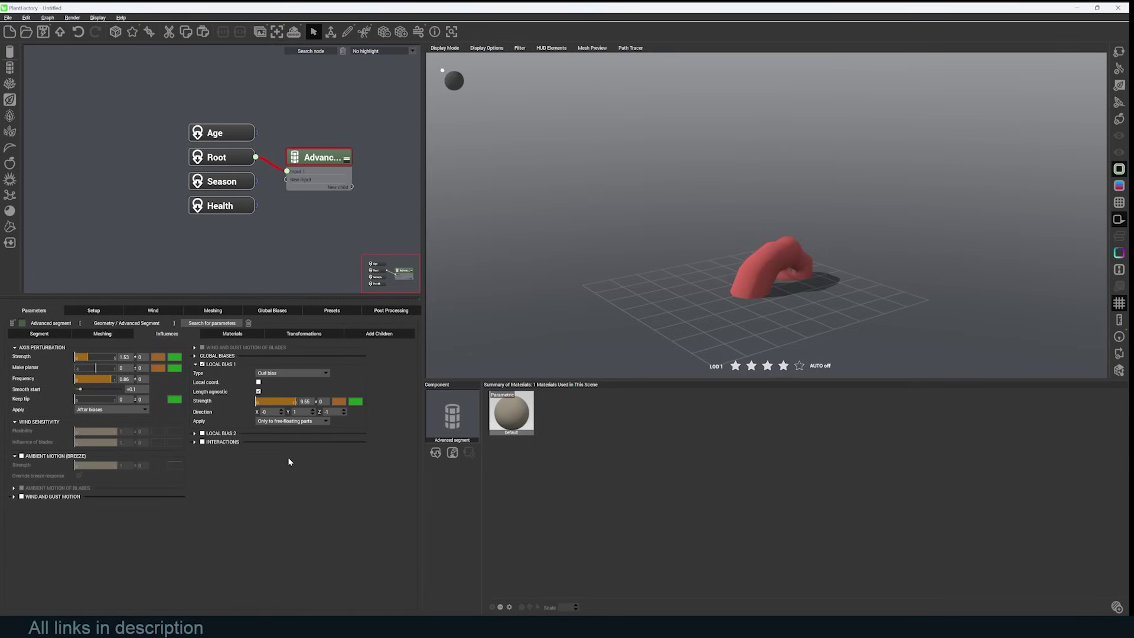
{"action": "left_click_drag", "start_coordinate": [282, 401], "coordinate": [278, 405]}
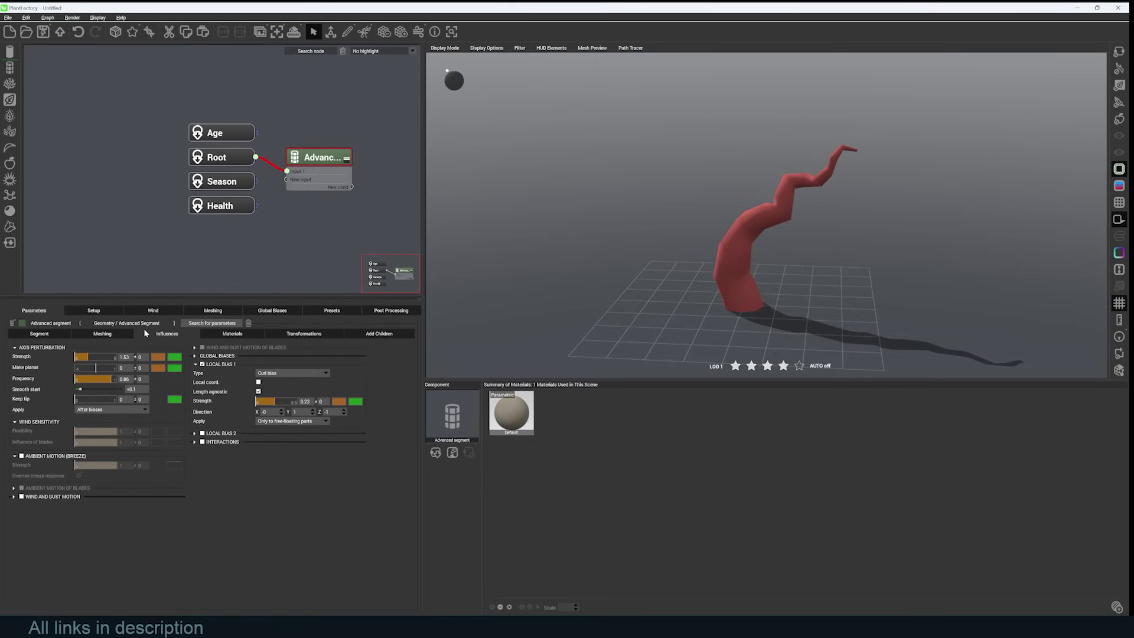
{"action": "left_click", "coordinate": [54, 335]}
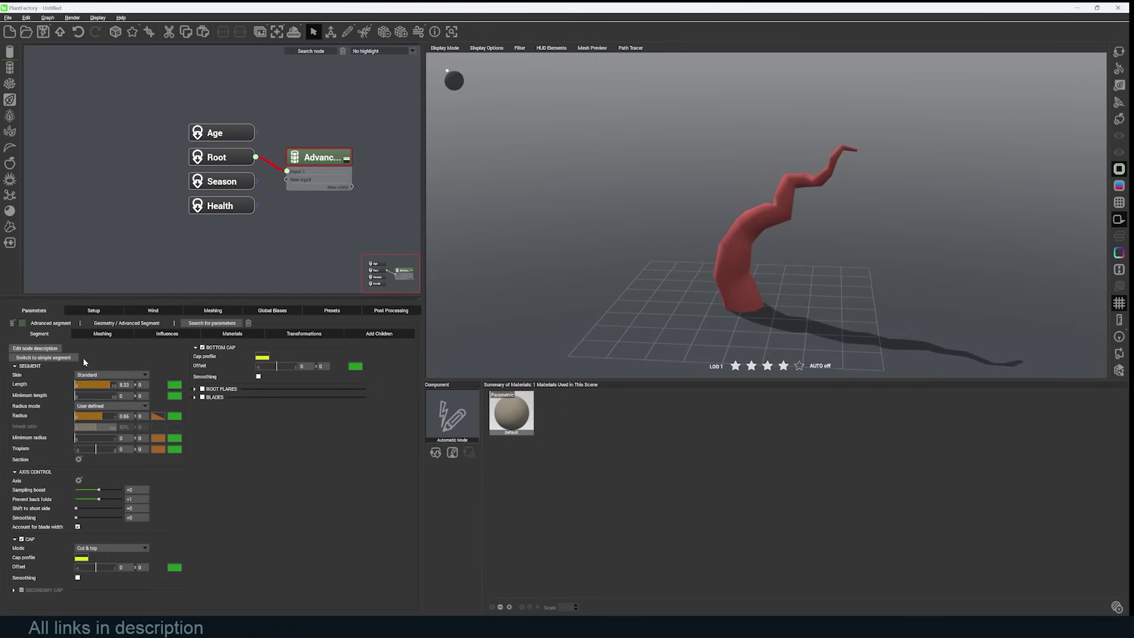
Step: Load the Birch_Bark material from the Bark library onto the trunk segment
{"action": "left_click", "coordinate": [215, 334]}
{"action": "left_click", "coordinate": [95, 356]}
{"action": "left_click", "coordinate": [87, 385]}
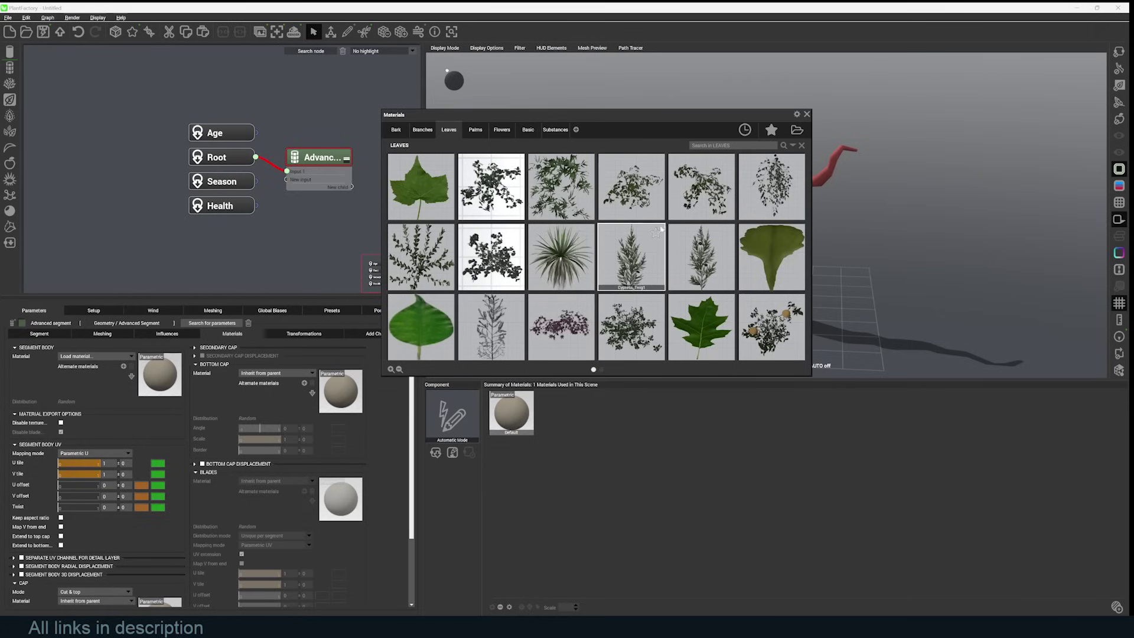
{"action": "left_click", "coordinate": [396, 130]}
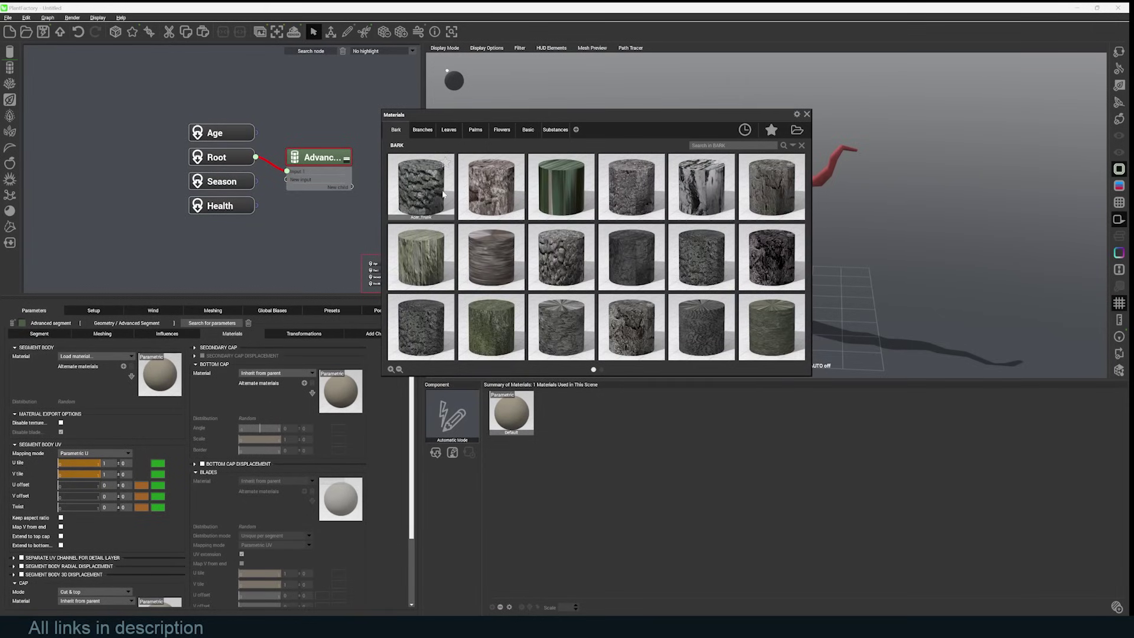
{"action": "double_click", "coordinate": [706, 190]}
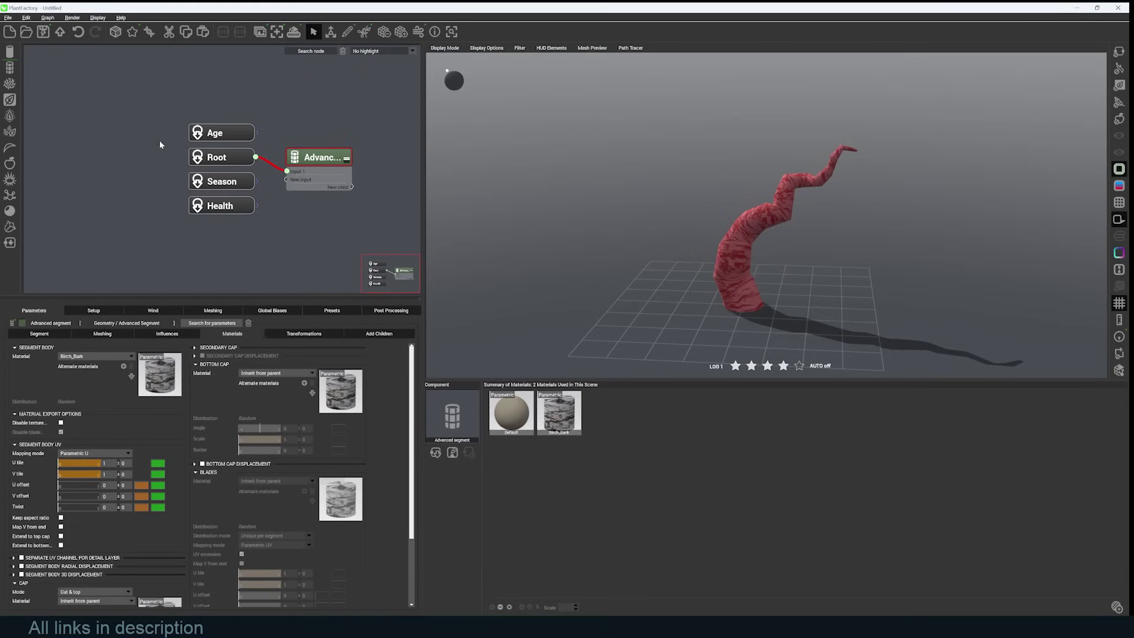
Step: Add a child Advanced segment for branches with radius mode Inherit, clamped to radius
{"action": "left_click", "coordinate": [10, 54]}
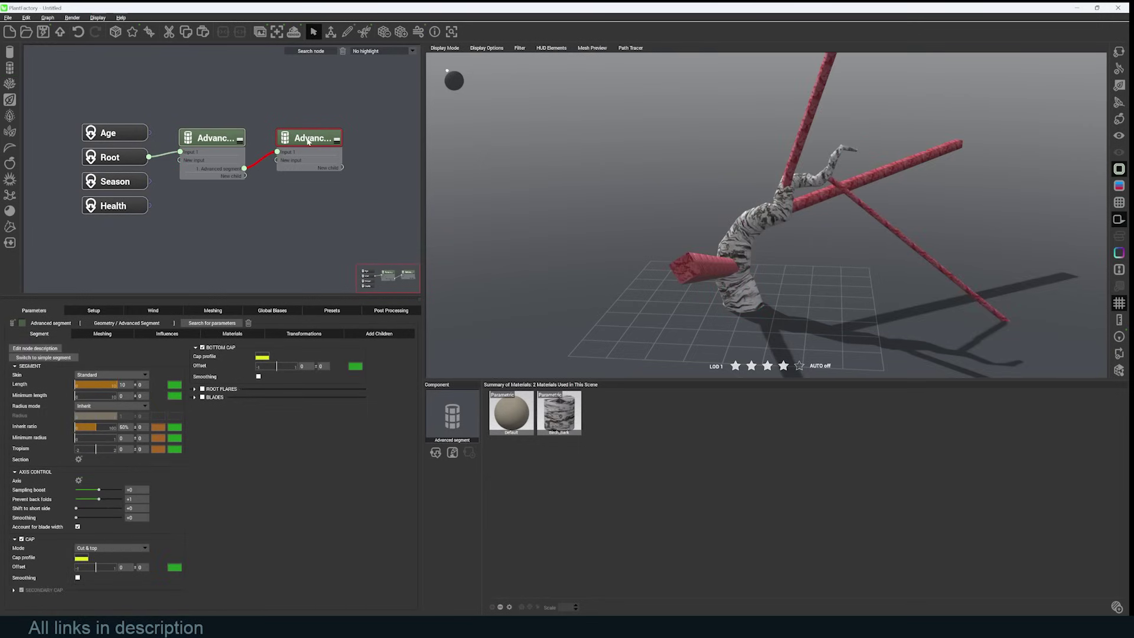
{"action": "left_click_drag", "start_coordinate": [807, 187], "coordinate": [837, 193]}
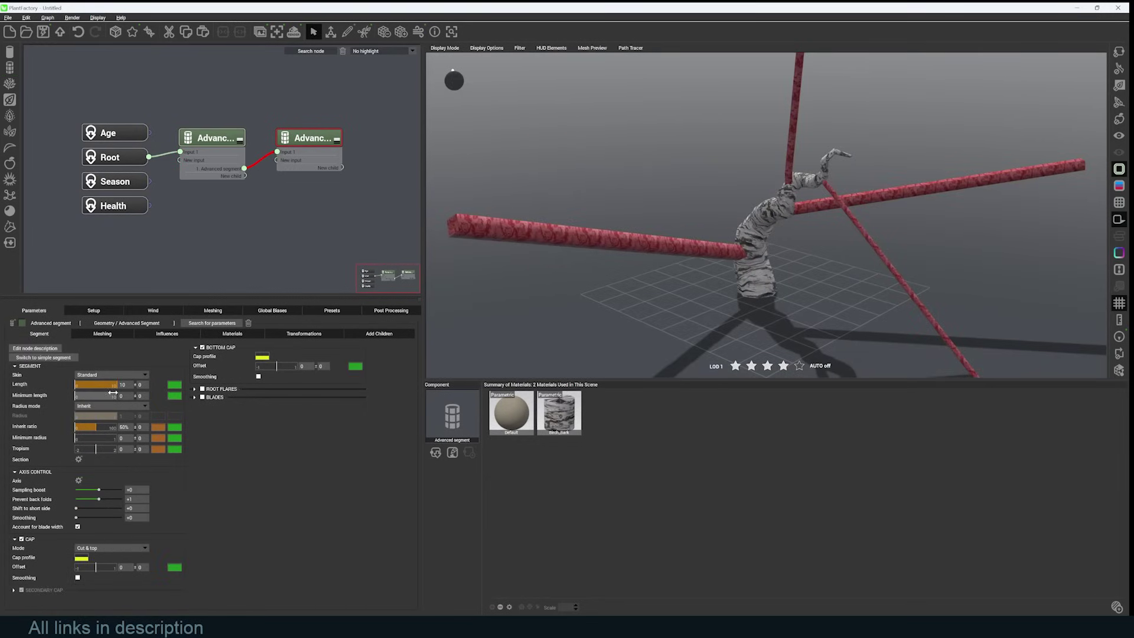
{"action": "left_click", "coordinate": [97, 406]}
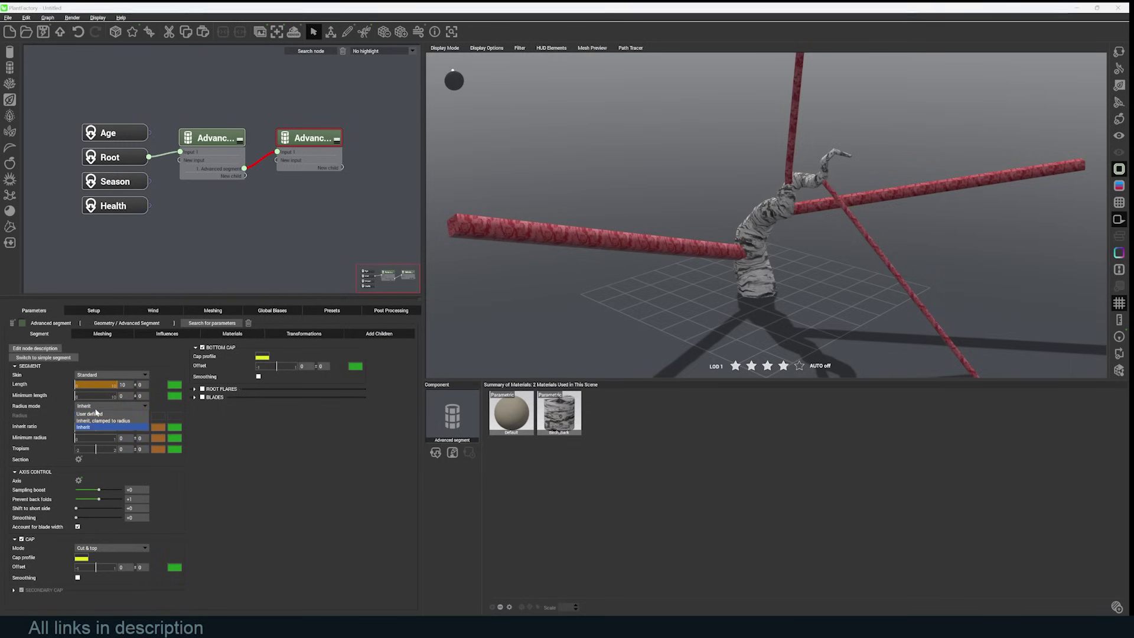
{"action": "left_click", "coordinate": [121, 421]}
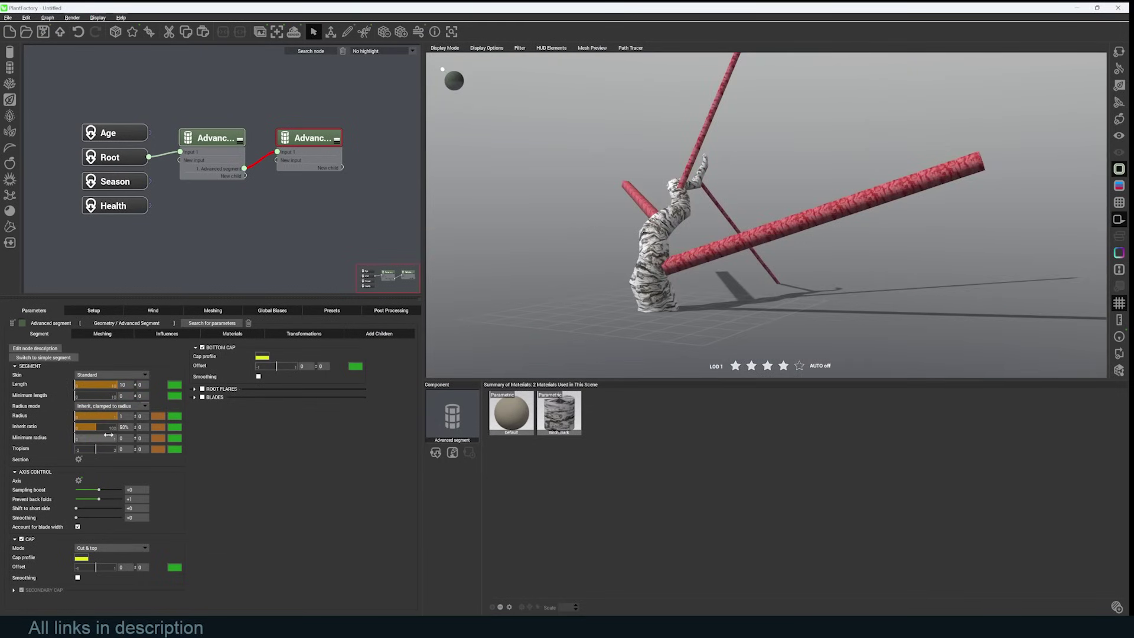
Step: Reshape the branch radius profile so the branches taper to points
{"action": "left_click", "coordinate": [158, 416]}
{"action": "left_click_drag", "start_coordinate": [282, 333], "coordinate": [282, 512]}
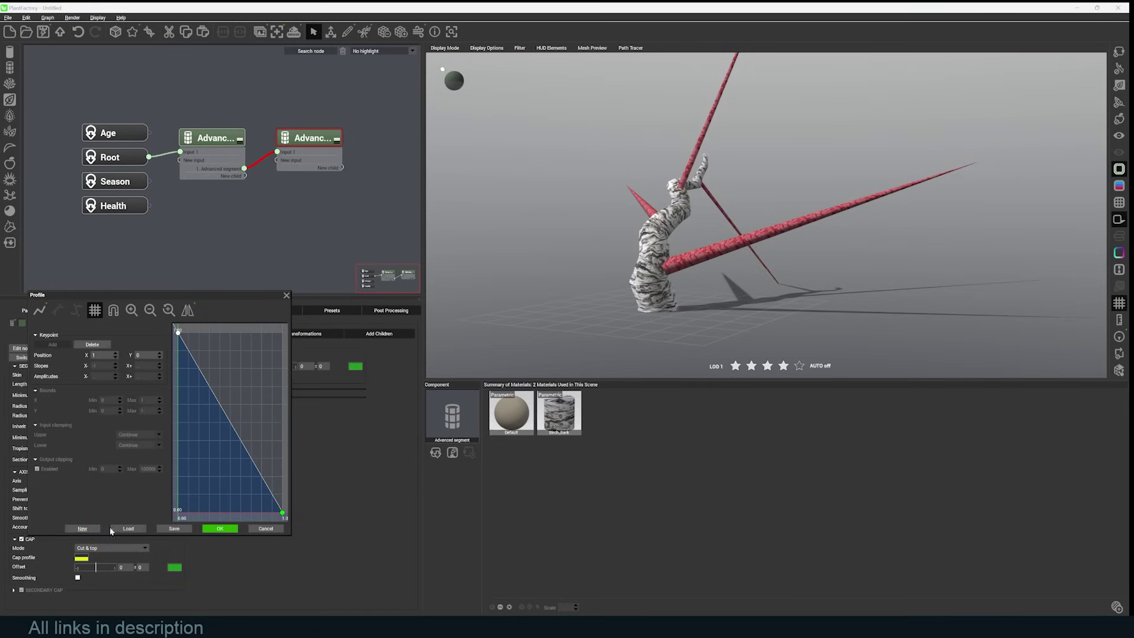
{"action": "left_click", "coordinate": [220, 529]}
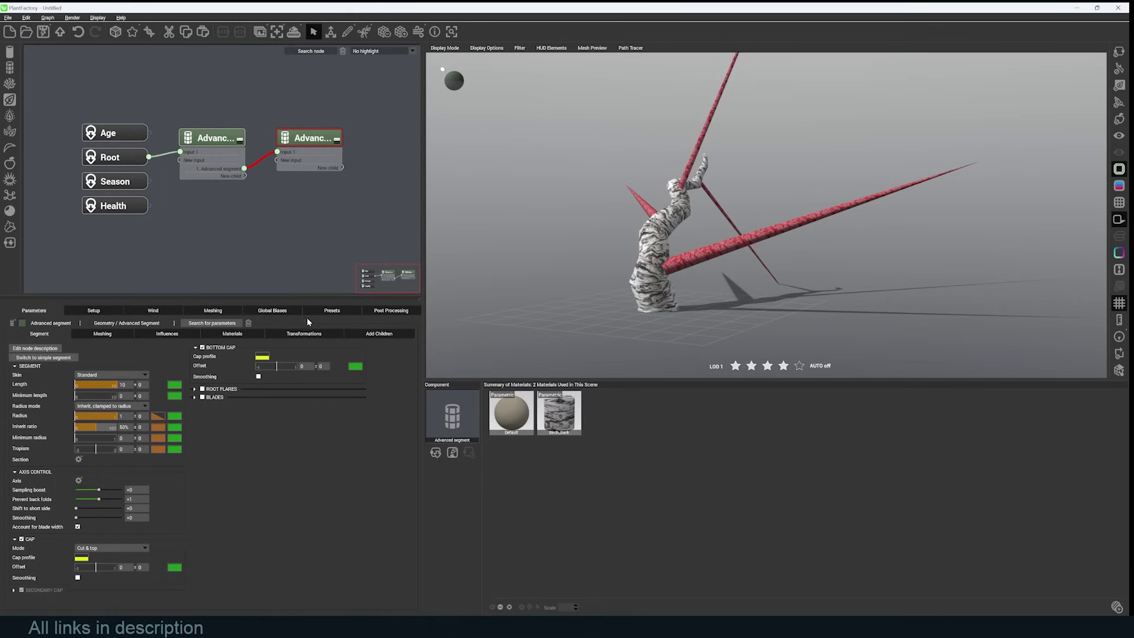
Step: Raise the branches' axis perturbation strength to about 1.33
{"action": "left_click", "coordinate": [167, 333]}
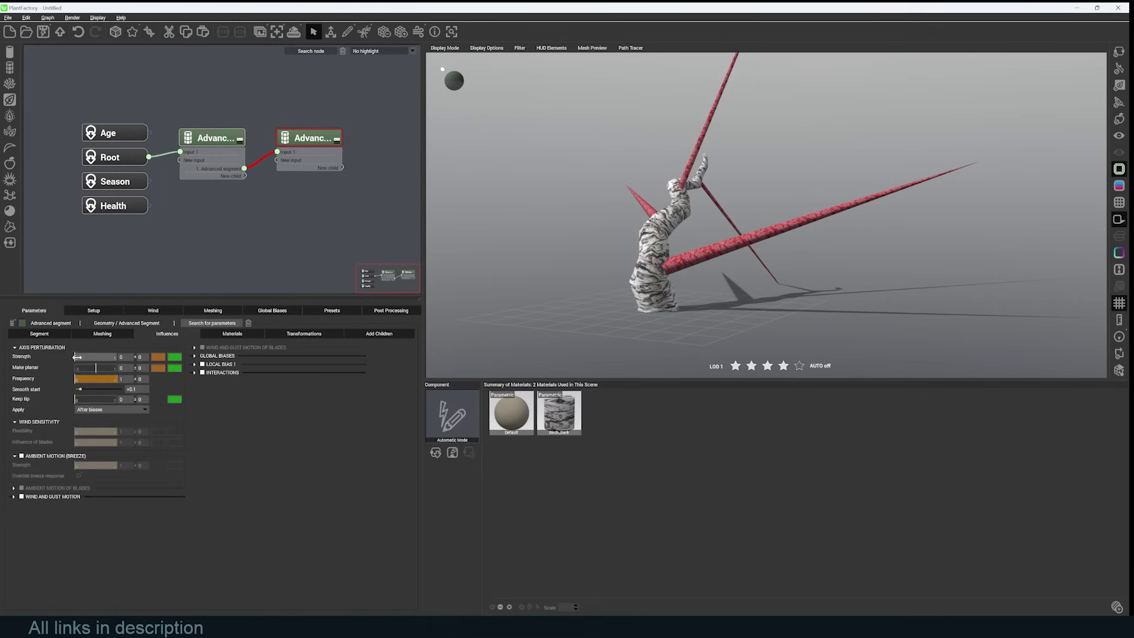
{"action": "left_click_drag", "start_coordinate": [78, 356], "coordinate": [87, 357]}
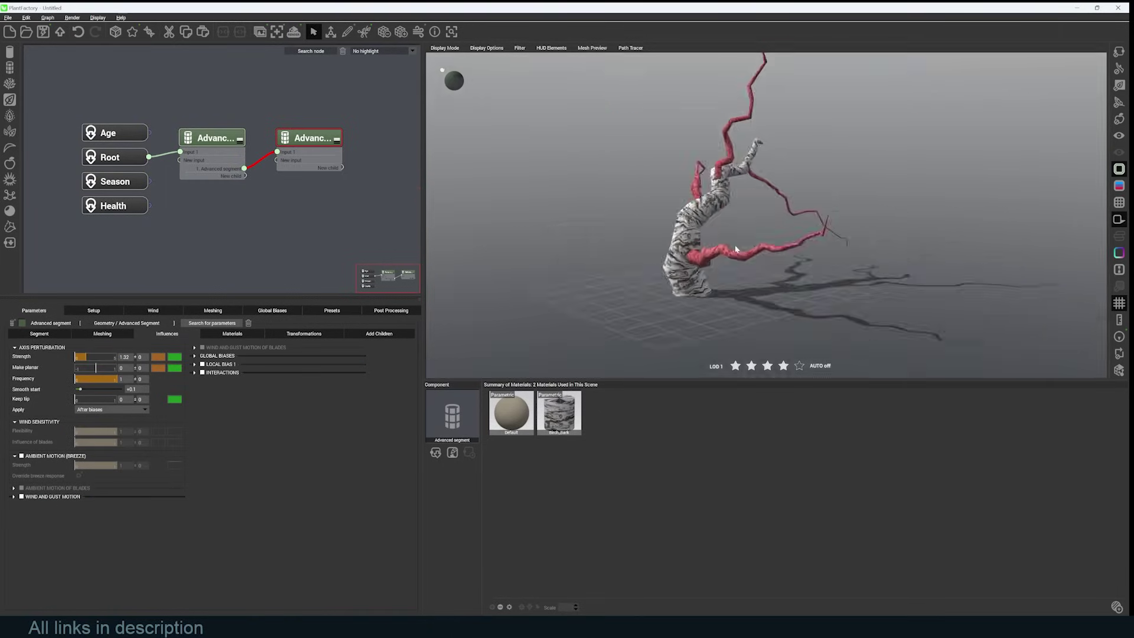
{"action": "left_click_drag", "start_coordinate": [738, 225], "coordinate": [619, 235]}
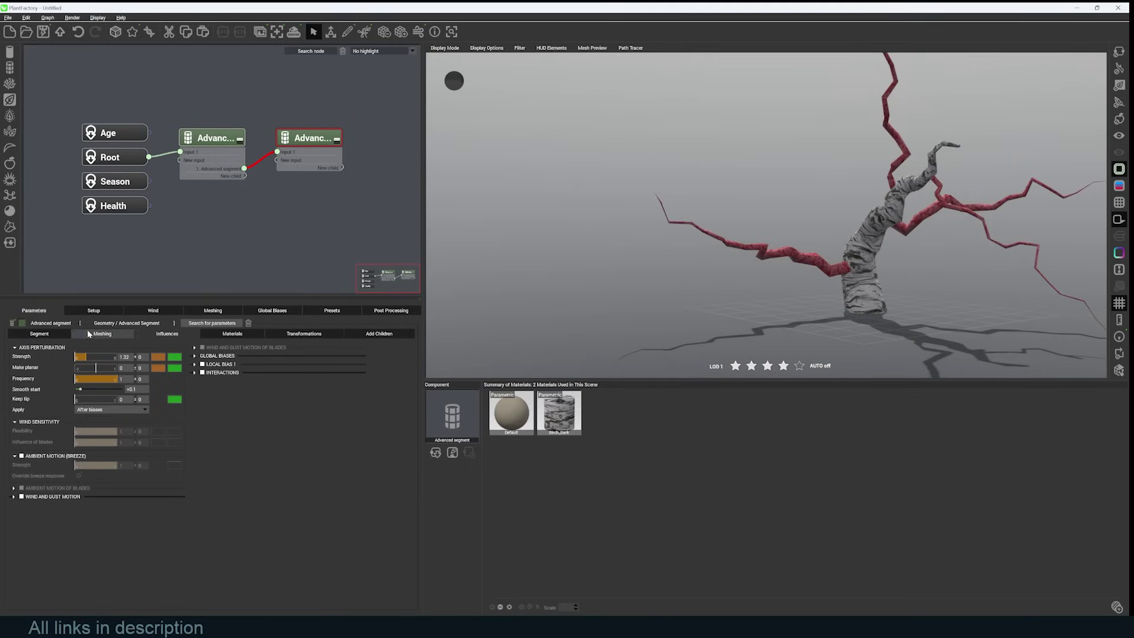
Step: Shorten the branches from length 10 to about 7.7
{"action": "left_click", "coordinate": [42, 334]}
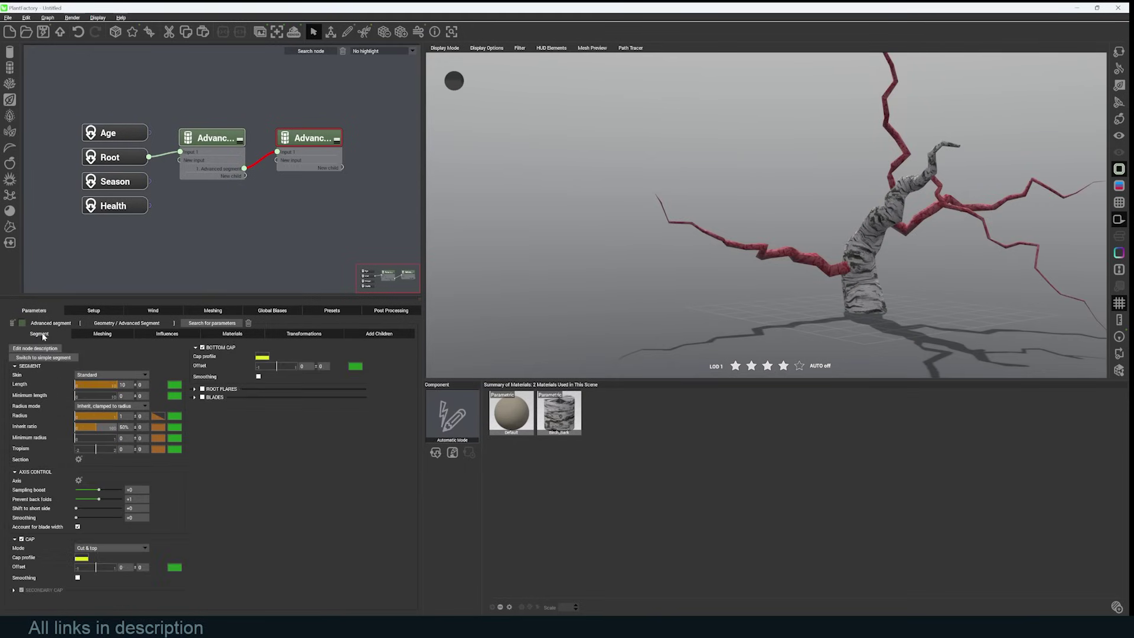
{"action": "mouse_move", "coordinate": [114, 384]}
{"action": "left_mouse_down"}
{"action": "mouse_move", "coordinate": [98, 384]}
{"action": "mouse_move", "coordinate": [108, 384]}
{"action": "left_mouse_up"}
{"action": "left_click_drag", "start_coordinate": [608, 245], "coordinate": [697, 214]}
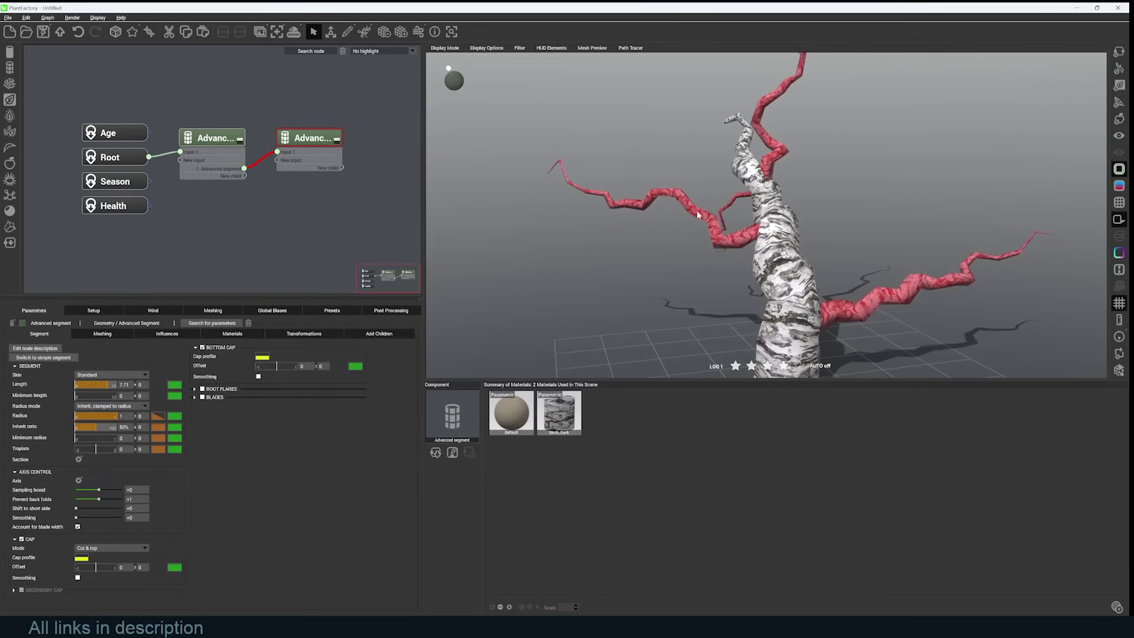
Step: Add Cutout Leaf foliage to the branches using the Alder Leaf material from the Leaves library
{"action": "left_click", "coordinate": [9, 116]}
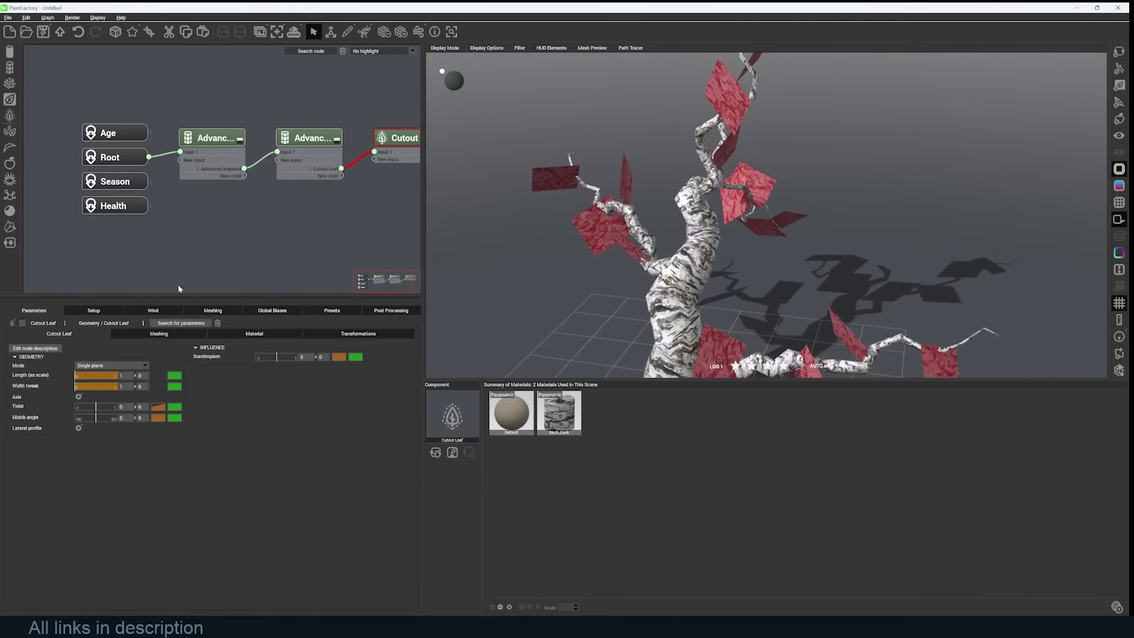
{"action": "left_click", "coordinate": [283, 334]}
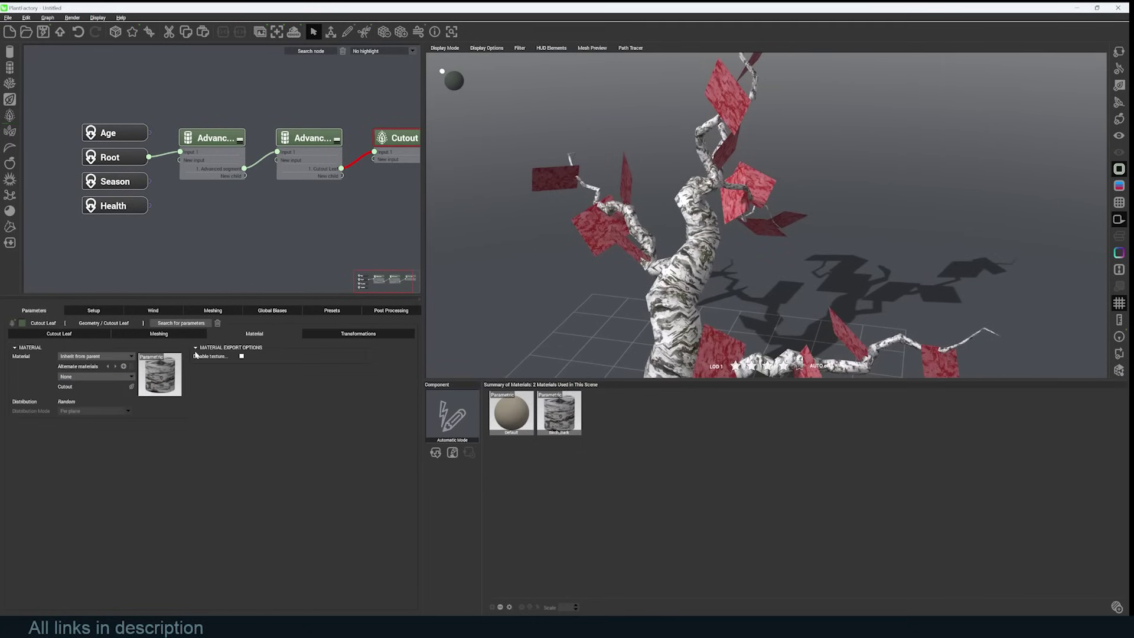
{"action": "left_click", "coordinate": [118, 357]}
{"action": "left_click", "coordinate": [101, 391]}
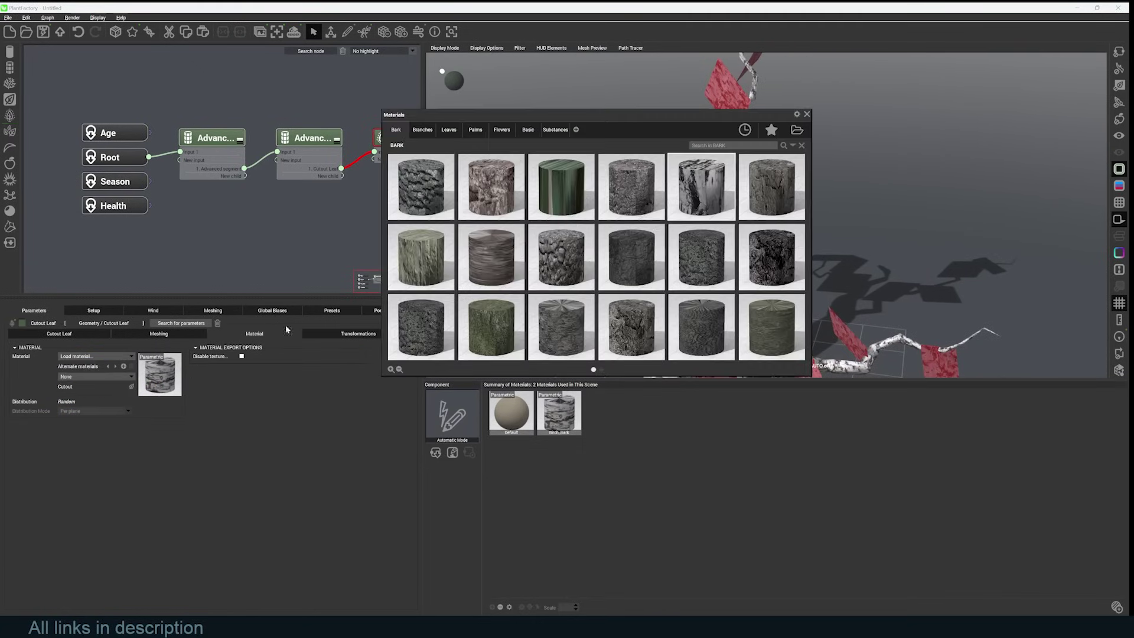
{"action": "left_click", "coordinate": [448, 130]}
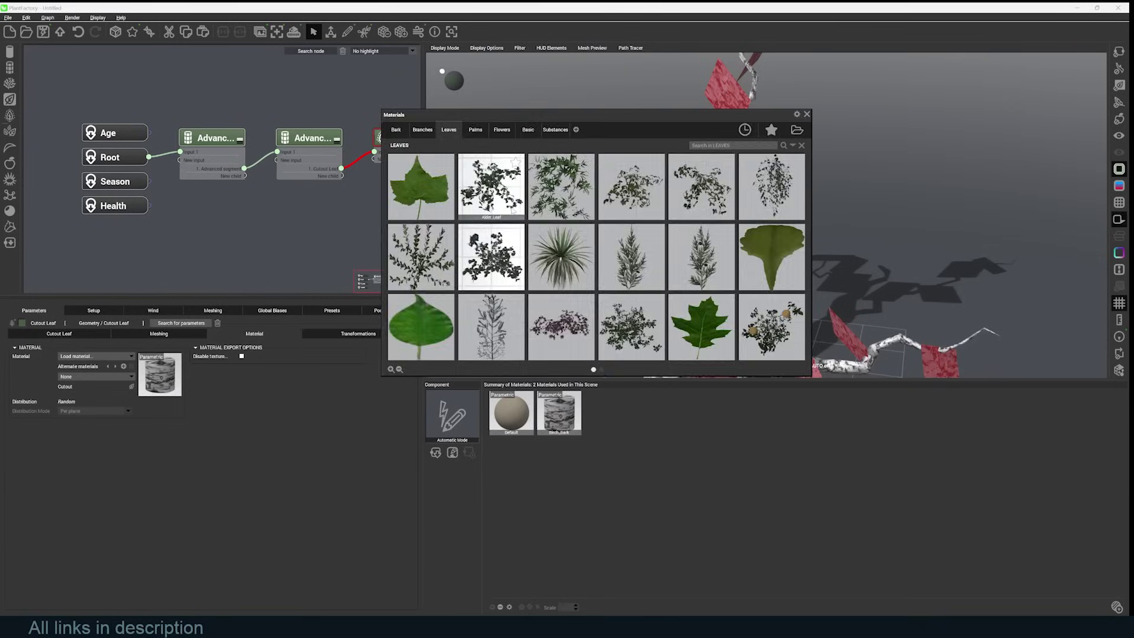
{"action": "double_click", "coordinate": [512, 206]}
{"action": "left_click", "coordinate": [838, 202]}
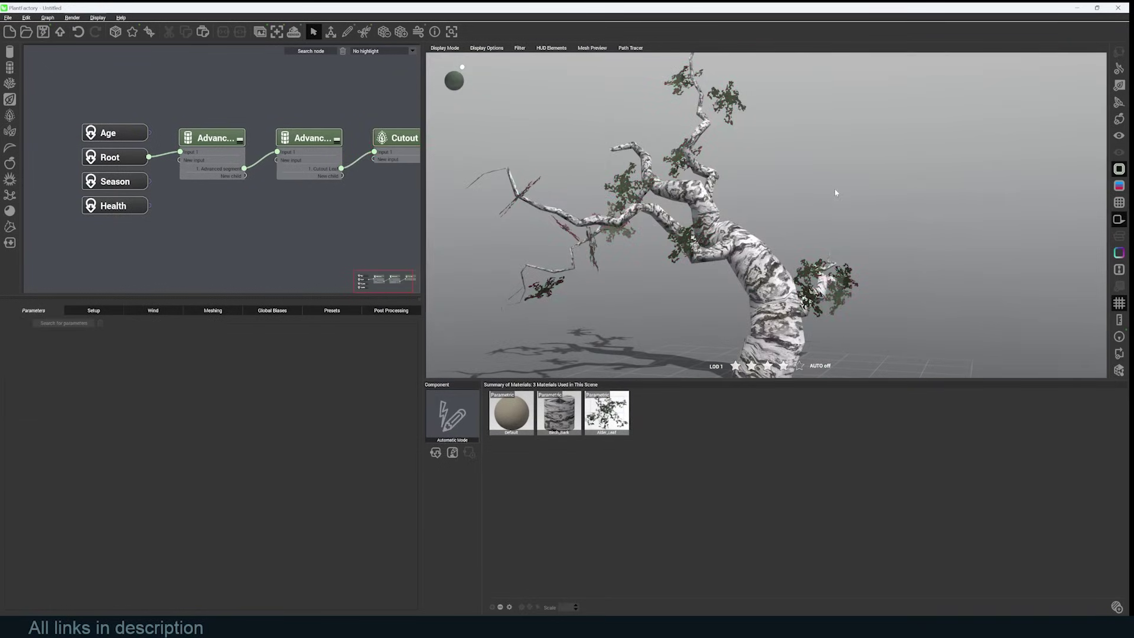
{"action": "left_click_drag", "start_coordinate": [888, 194], "coordinate": [775, 152]}
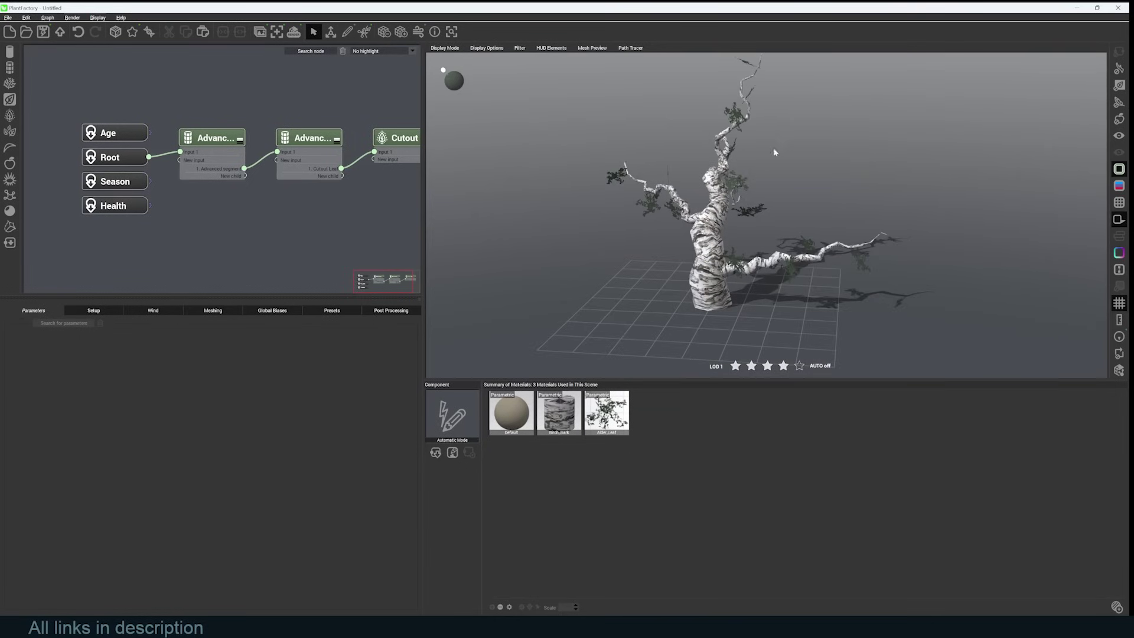
Step: Raise the second Advanced segment's Cutout Leaf number to 20.46
{"action": "left_click", "coordinate": [766, 263]}
{"action": "left_click", "coordinate": [378, 333]}
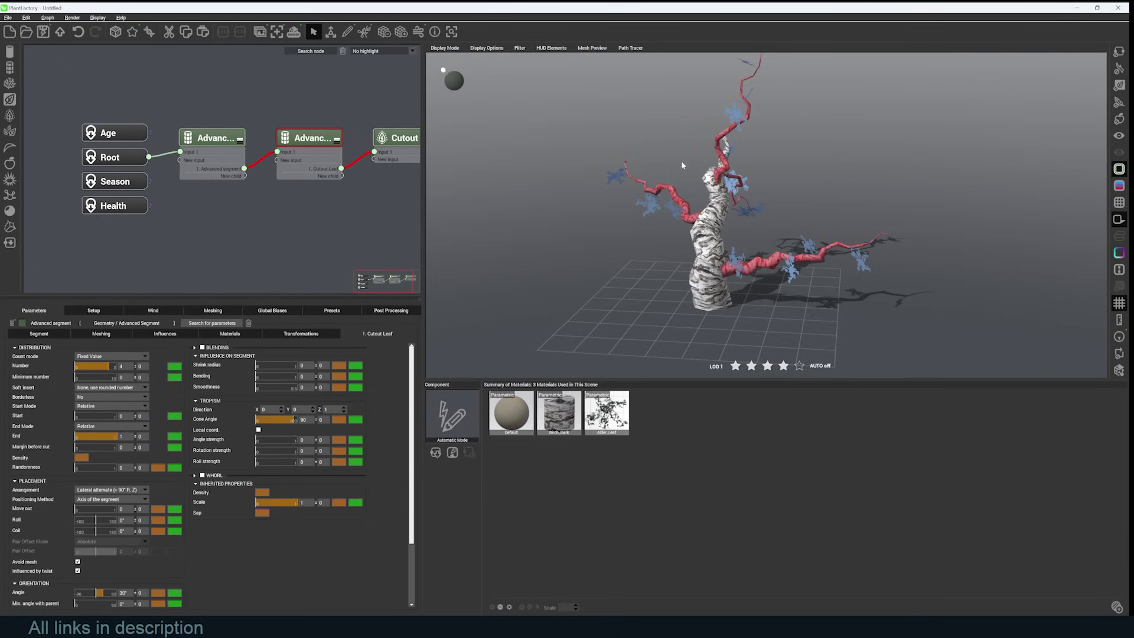
{"action": "left_click_drag", "start_coordinate": [92, 365], "coordinate": [247, 364]}
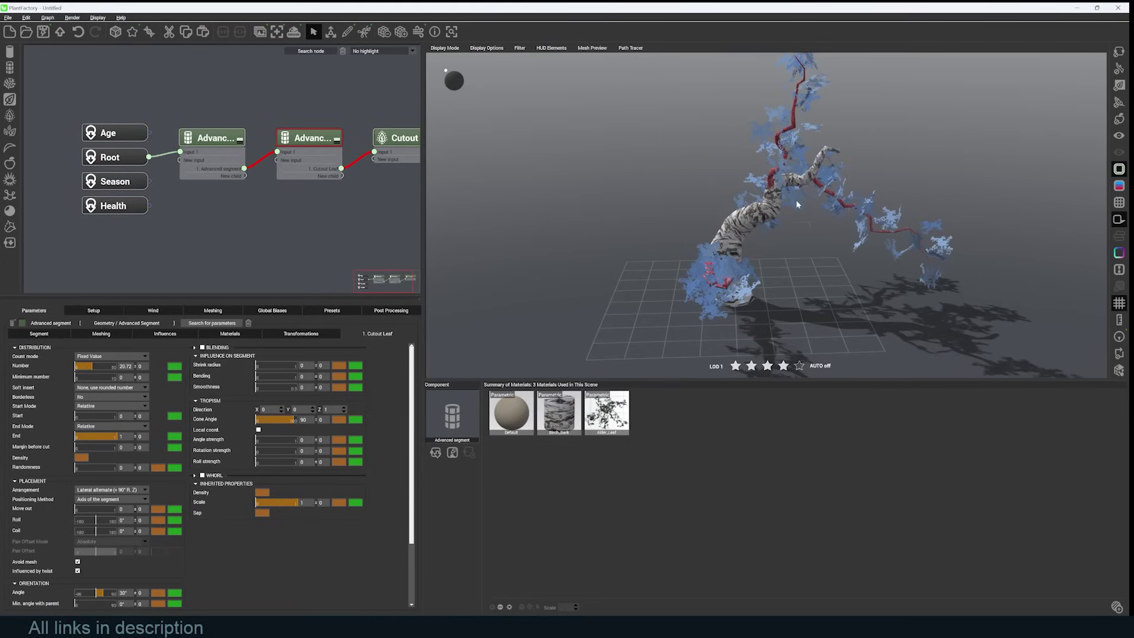
Step: Raise the first Advanced segment's branch number from 4.16 to 13.64
{"action": "left_click", "coordinate": [716, 241]}
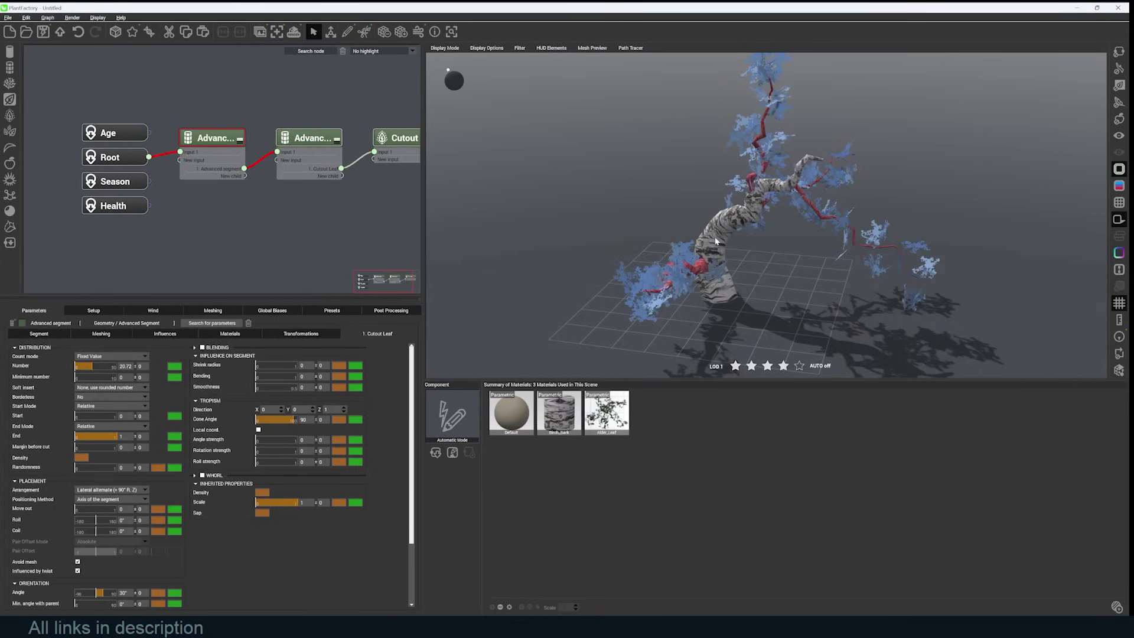
{"action": "left_click", "coordinate": [378, 333]}
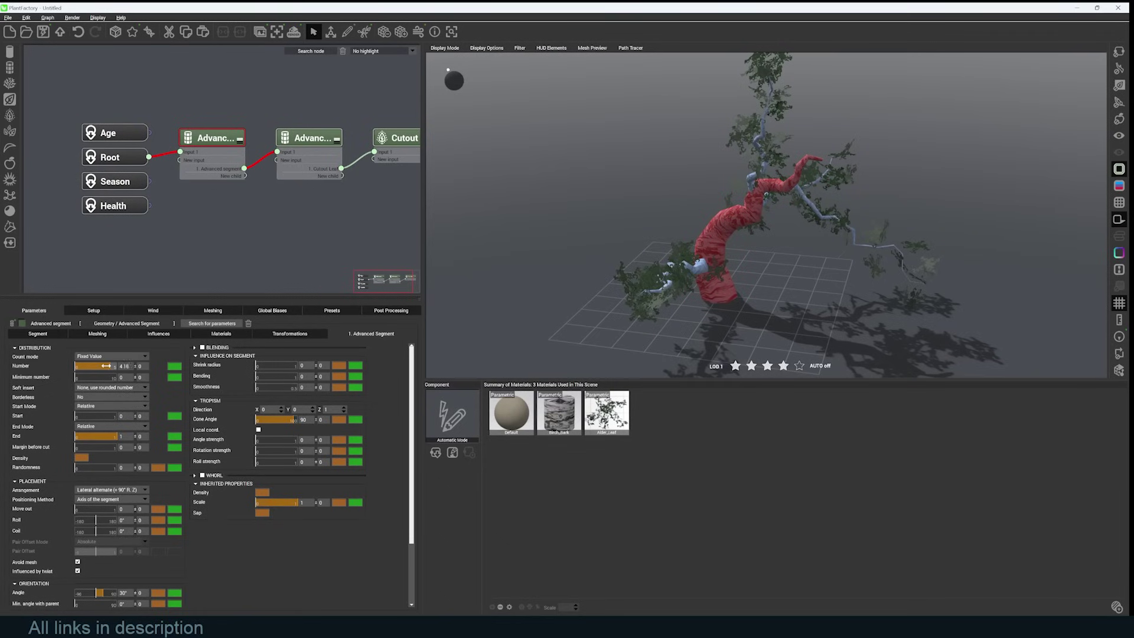
{"action": "left_click_drag", "start_coordinate": [104, 366], "coordinate": [185, 358]}
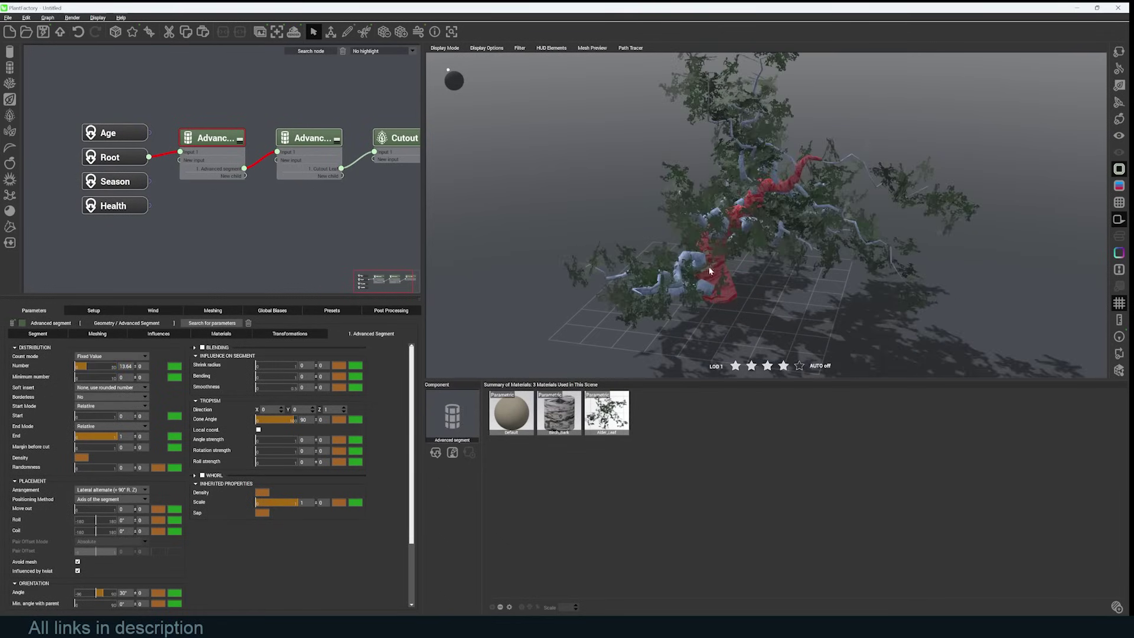
{"action": "left_click_drag", "start_coordinate": [679, 277], "coordinate": [837, 258]}
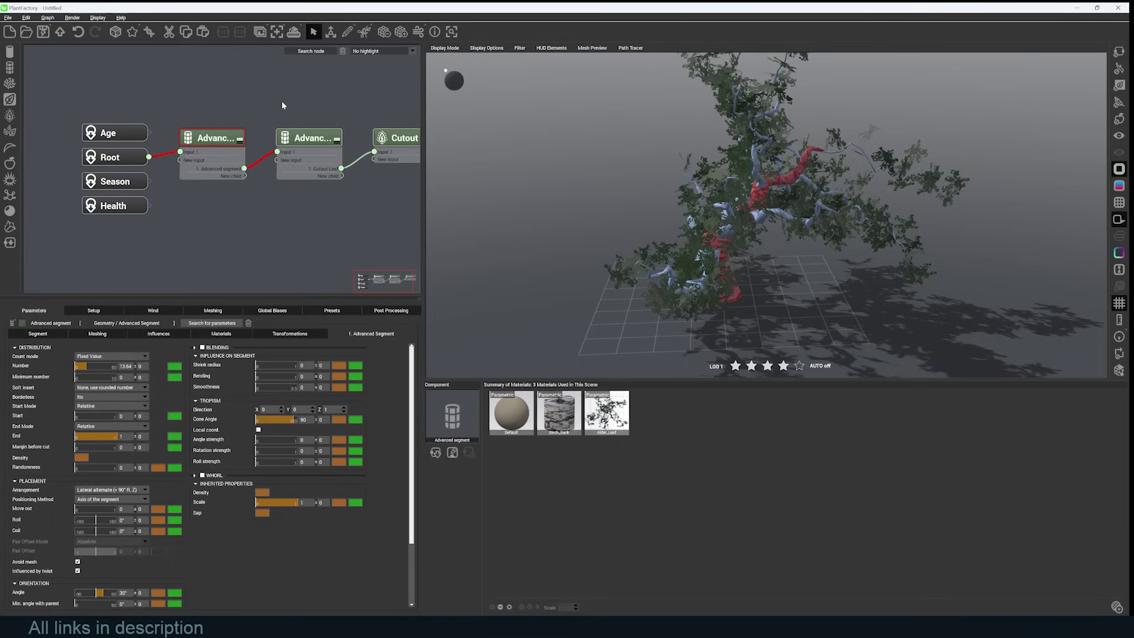
Step: Start a new cypress from the Draw From Scratch template without saving the birch, choosing sRGB
{"action": "left_click", "coordinate": [56, 34]}
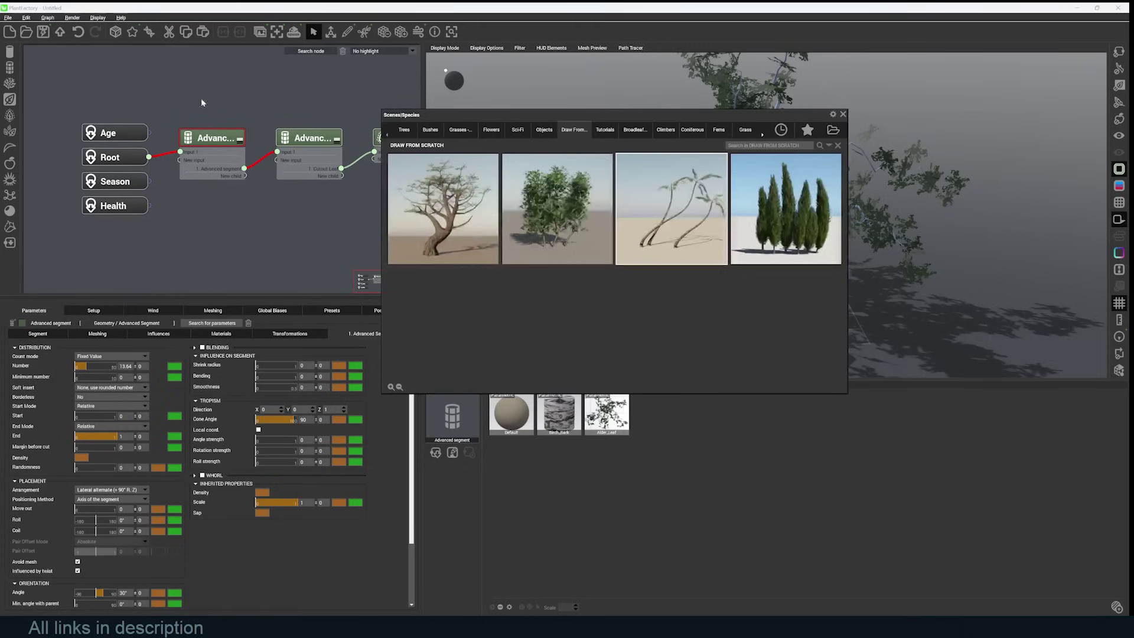
{"action": "double_click", "coordinate": [785, 209]}
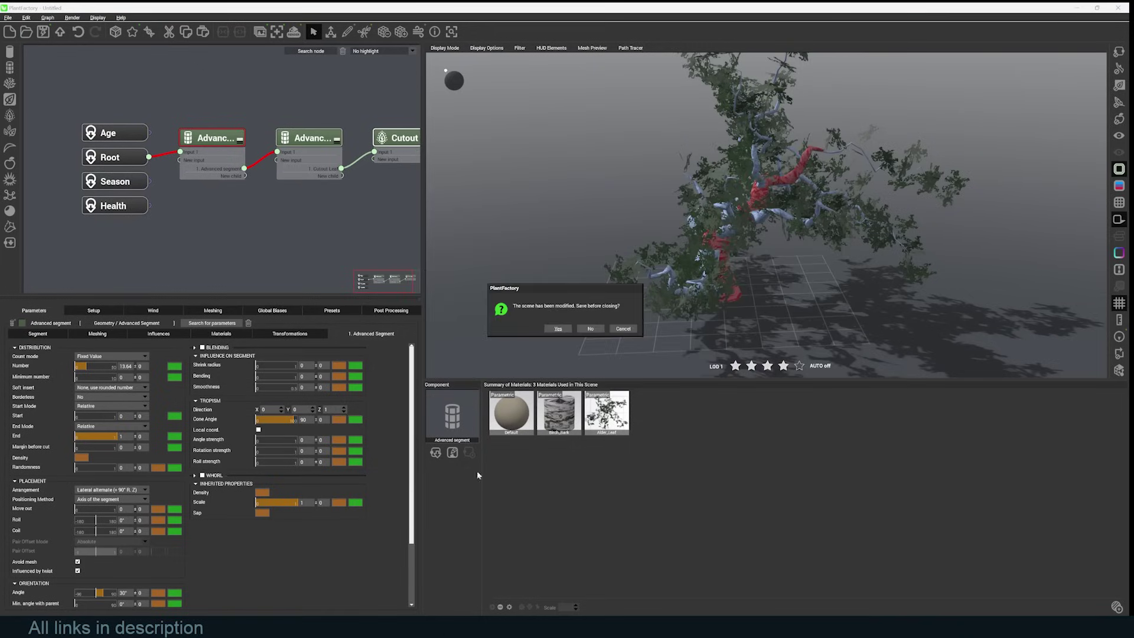
{"action": "left_click", "coordinate": [588, 332]}
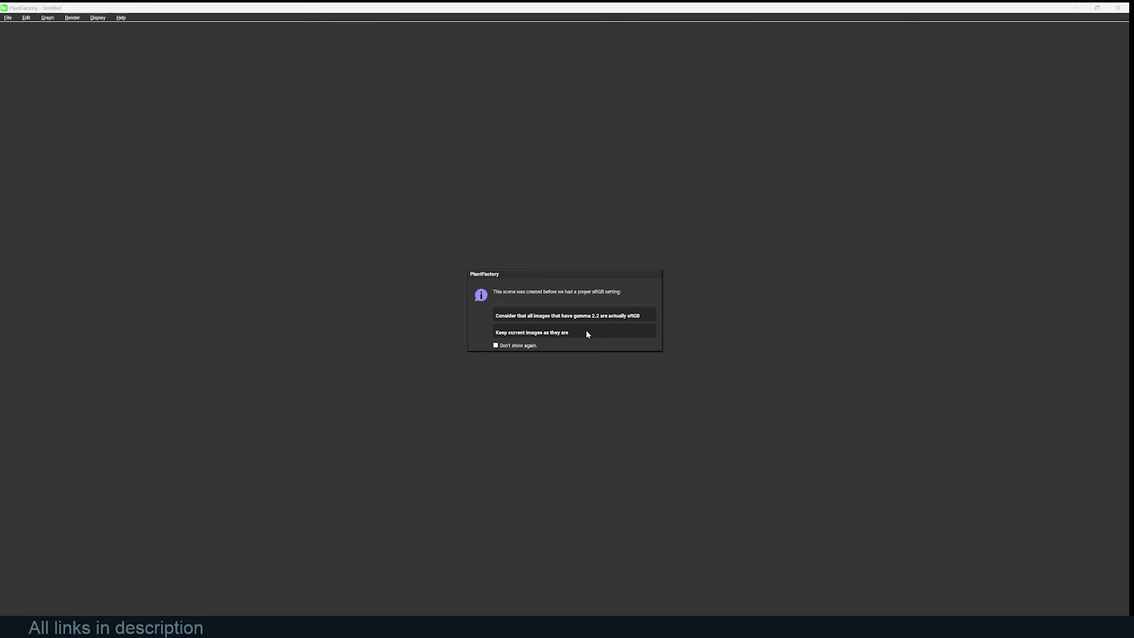
{"action": "left_click", "coordinate": [584, 315]}
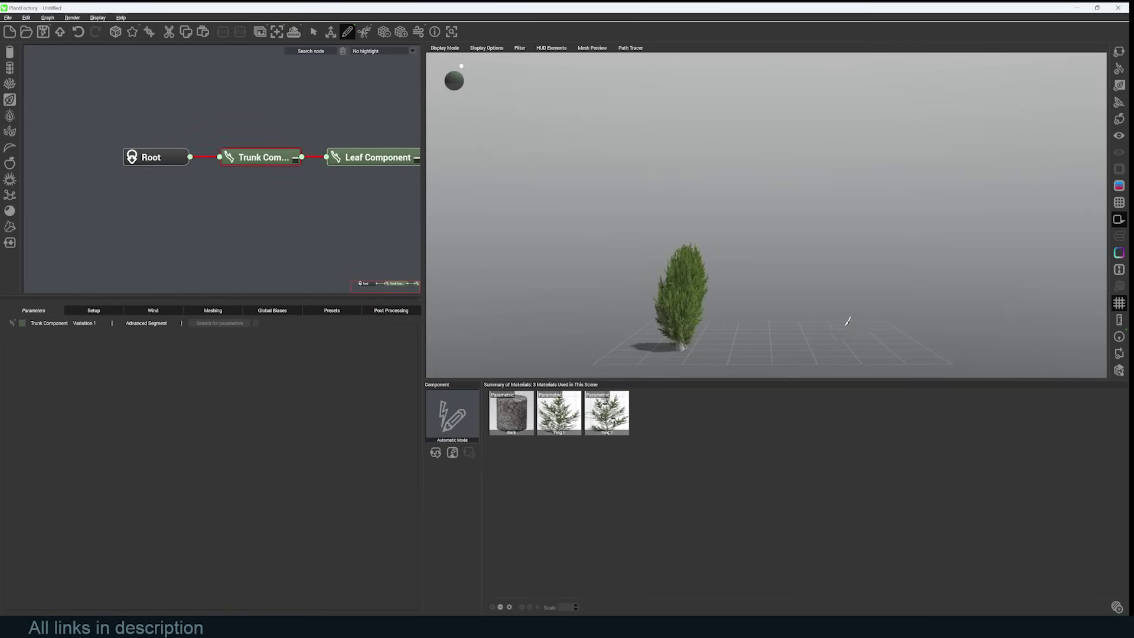
Step: Draw four cypresses of varying heights with the pen tool, two of them tall
{"action": "left_click", "coordinate": [689, 277]}
{"action": "left_click_drag", "start_coordinate": [840, 319], "coordinate": [734, 314]}
{"action": "left_click_drag", "start_coordinate": [915, 356], "coordinate": [908, 225]}
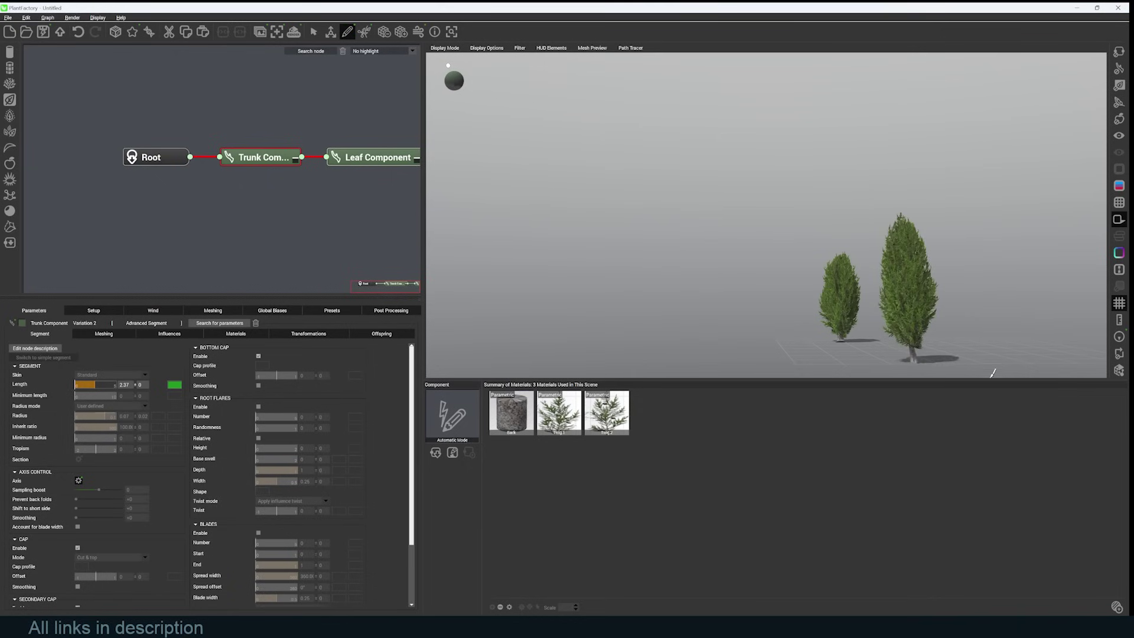
{"action": "mouse_move", "coordinate": [992, 373]}
{"action": "left_mouse_down"}
{"action": "mouse_move", "coordinate": [988, 225]}
{"action": "mouse_move", "coordinate": [955, 95]}
{"action": "left_mouse_up"}
{"action": "left_click_drag", "start_coordinate": [912, 354], "coordinate": [895, 95]}
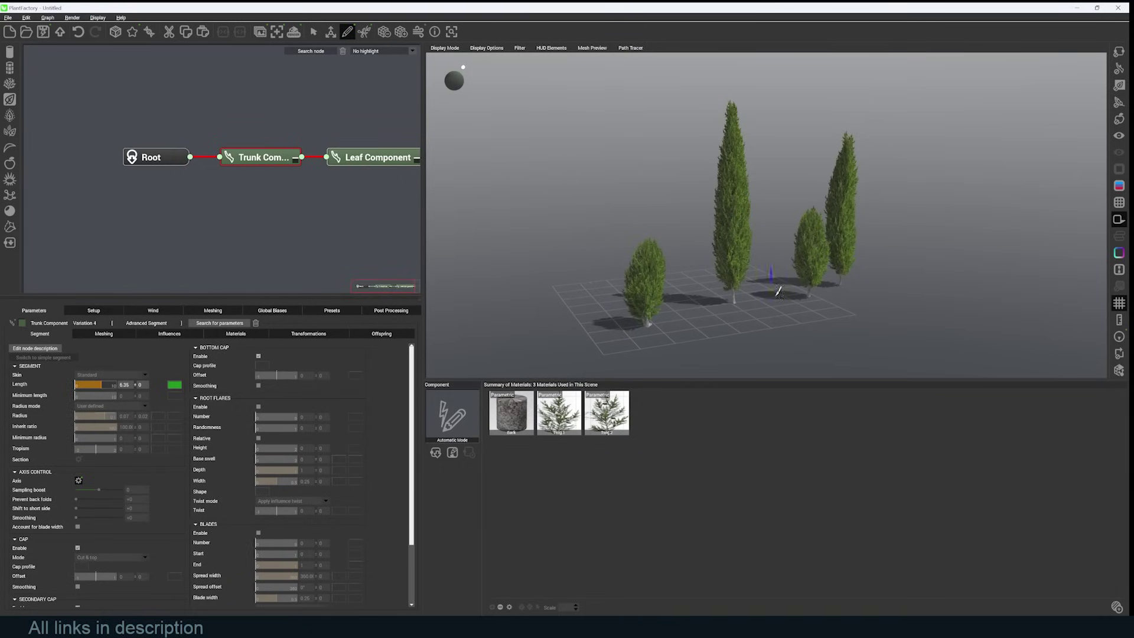
{"action": "left_click", "coordinate": [313, 32]}
{"action": "left_click", "coordinate": [331, 31]}
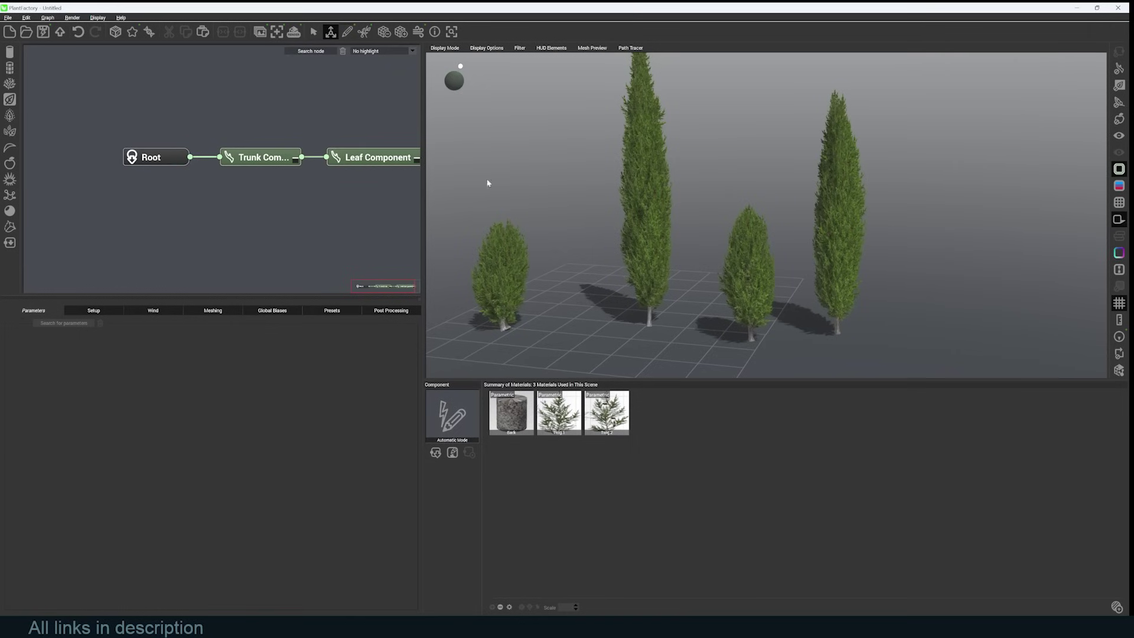
Step: Select the tall cypress's trunk and move the tree left and forward
{"action": "left_click", "coordinate": [650, 307]}
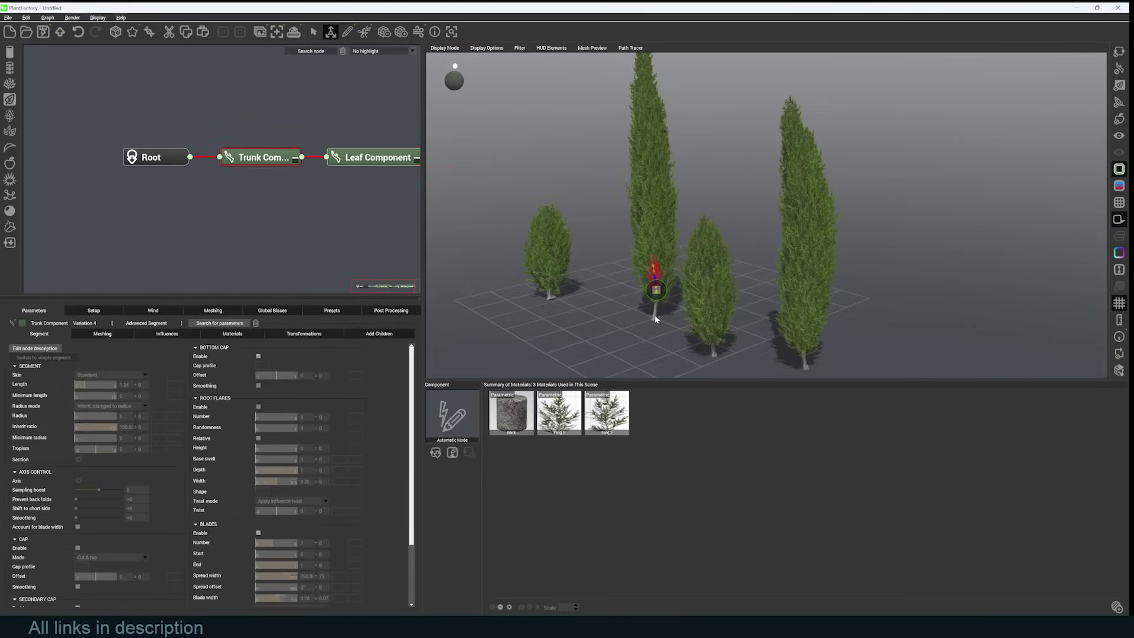
{"action": "left_click", "coordinate": [653, 311]}
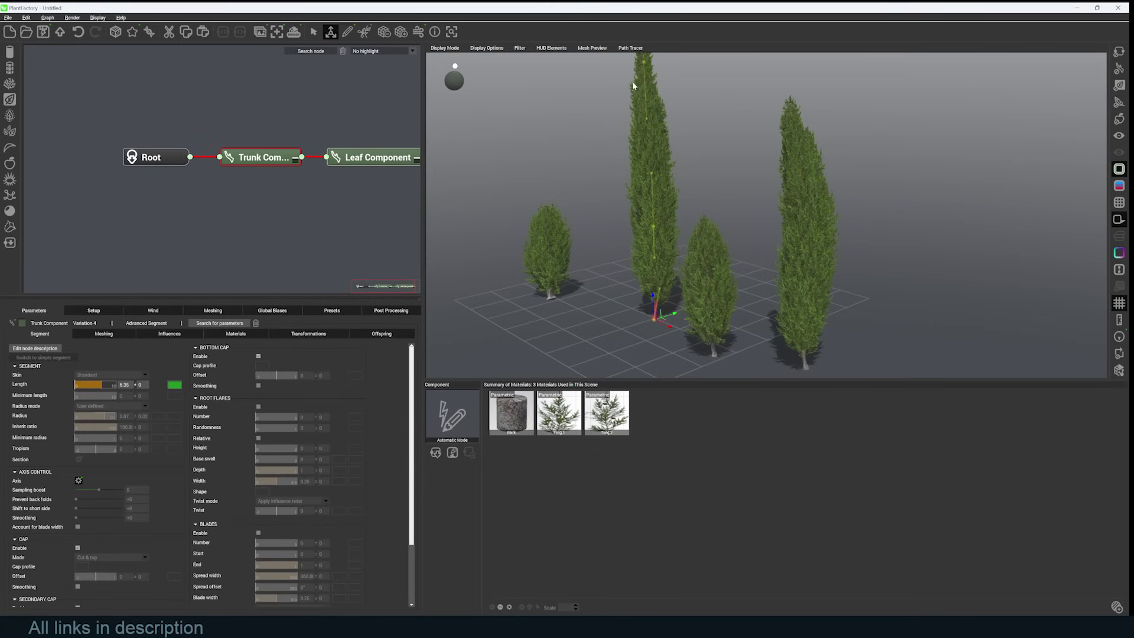
{"action": "left_click_drag", "start_coordinate": [675, 317], "coordinate": [626, 331]}
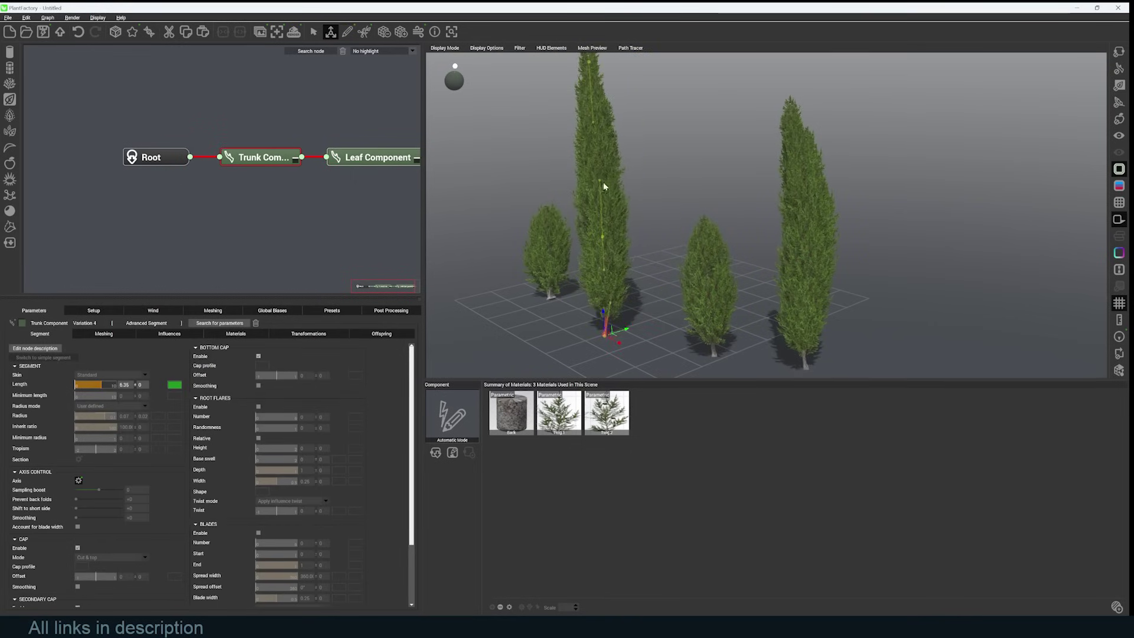
Step: Bend the tall cypress's trunk into a curve, lower its tip, and reshape one tree's leaf spray
{"action": "mouse_move", "coordinate": [602, 236]}
{"action": "left_mouse_down"}
{"action": "mouse_move", "coordinate": [679, 224]}
{"action": "mouse_move", "coordinate": [490, 211]}
{"action": "mouse_move", "coordinate": [679, 218]}
{"action": "mouse_move", "coordinate": [588, 213]}
{"action": "mouse_move", "coordinate": [610, 235]}
{"action": "left_mouse_up"}
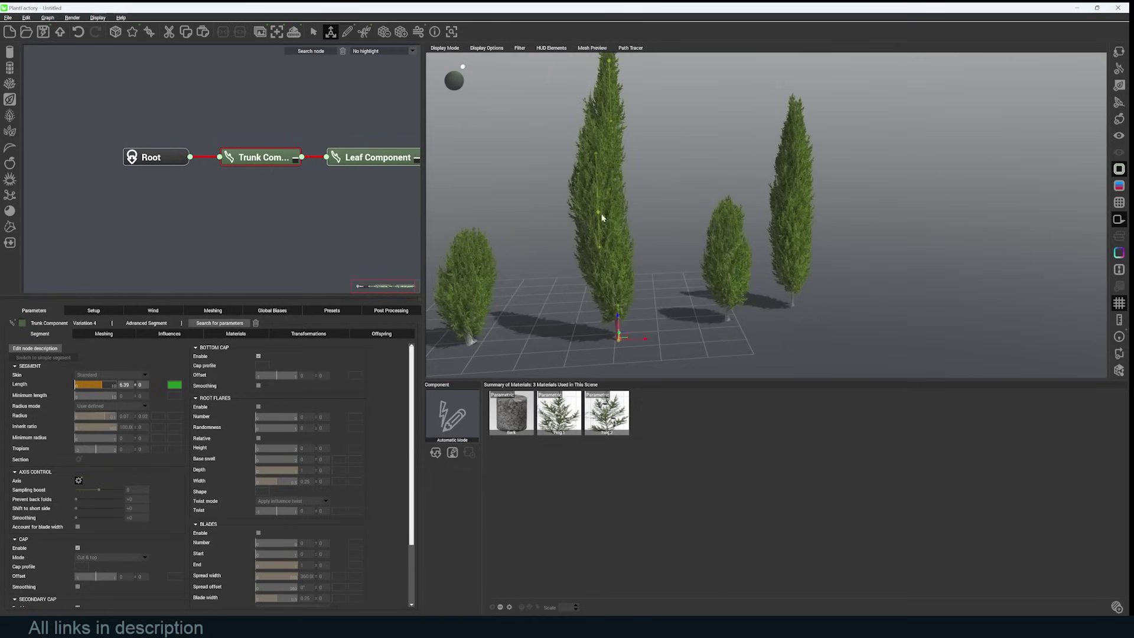
{"action": "left_click_drag", "start_coordinate": [603, 215], "coordinate": [573, 216]}
{"action": "left_click_drag", "start_coordinate": [608, 90], "coordinate": [579, 145]}
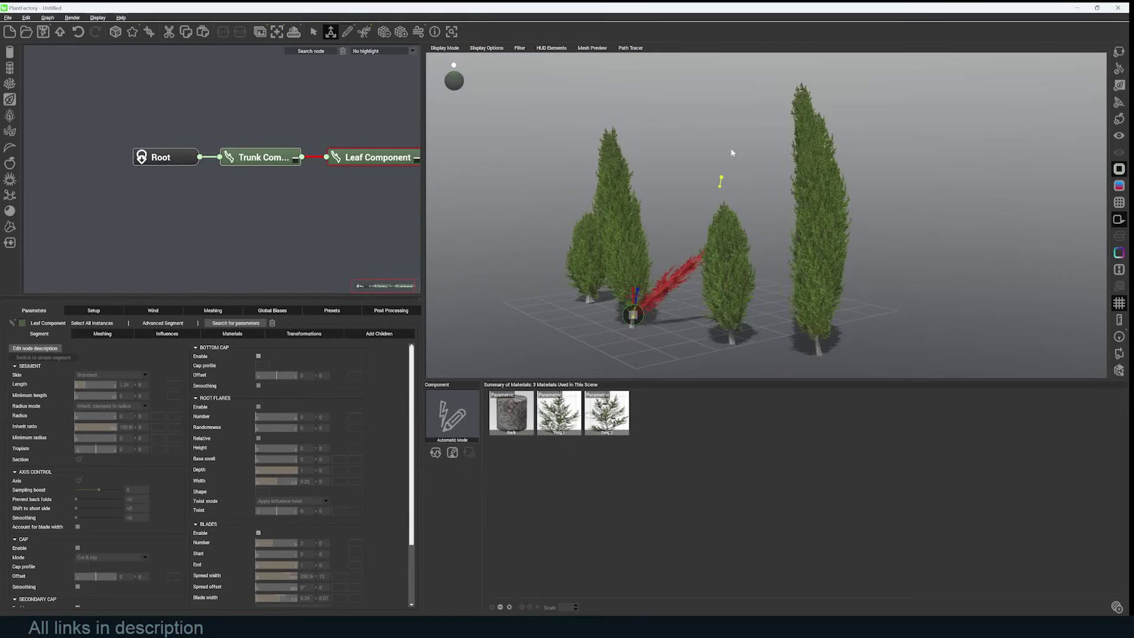
{"action": "left_click_drag", "start_coordinate": [732, 153], "coordinate": [639, 297]}
{"action": "left_click", "coordinate": [622, 198]}
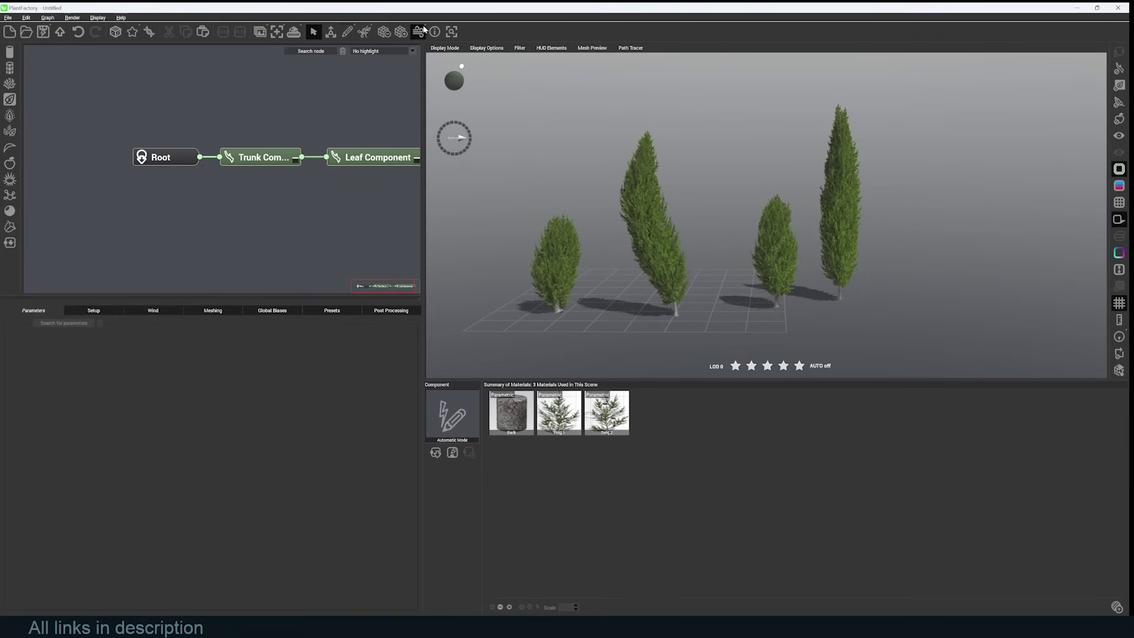
Step: Enable wind and set Breeze Overall influence on leaves to 100% in the Wind settings
{"action": "left_click", "coordinate": [418, 31]}
{"action": "left_click", "coordinate": [152, 310]}
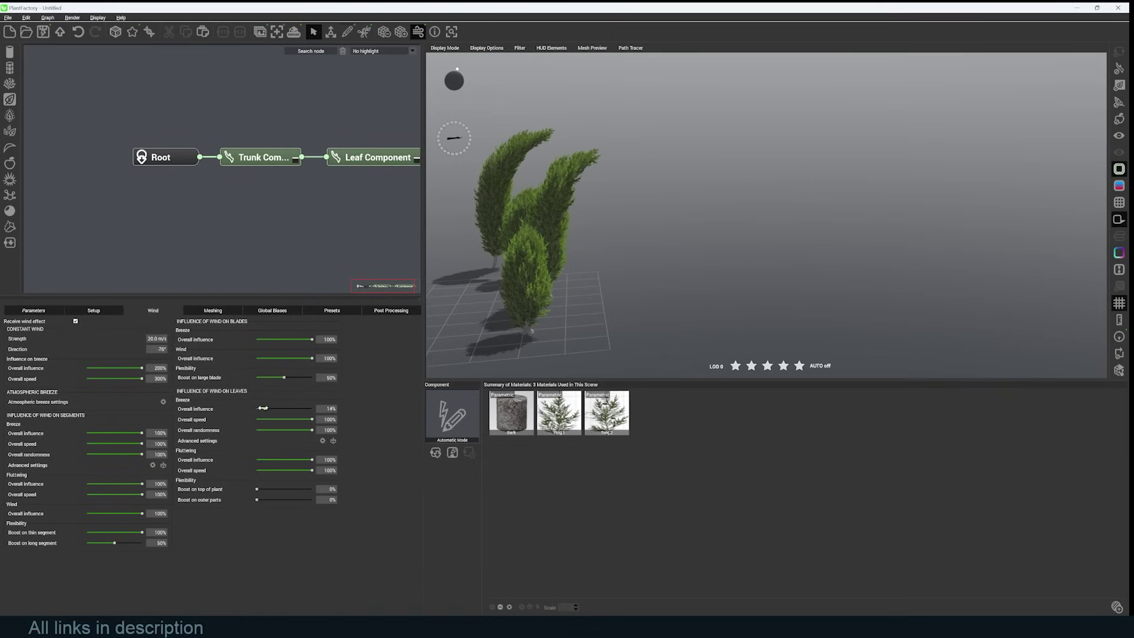
{"action": "left_click_drag", "start_coordinate": [261, 409], "coordinate": [313, 408]}
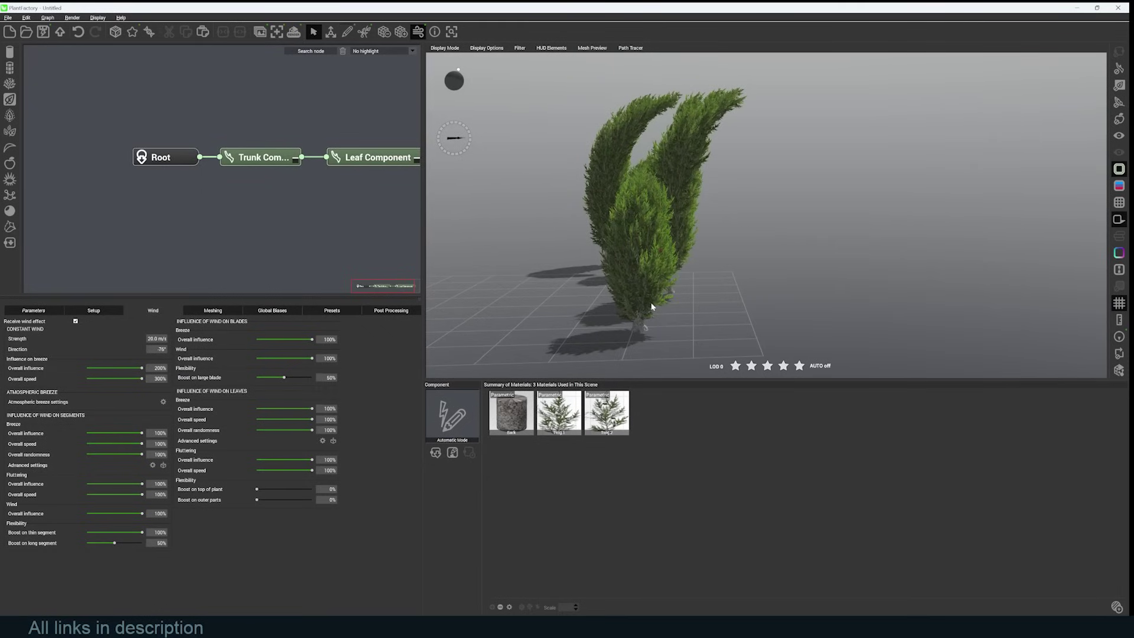